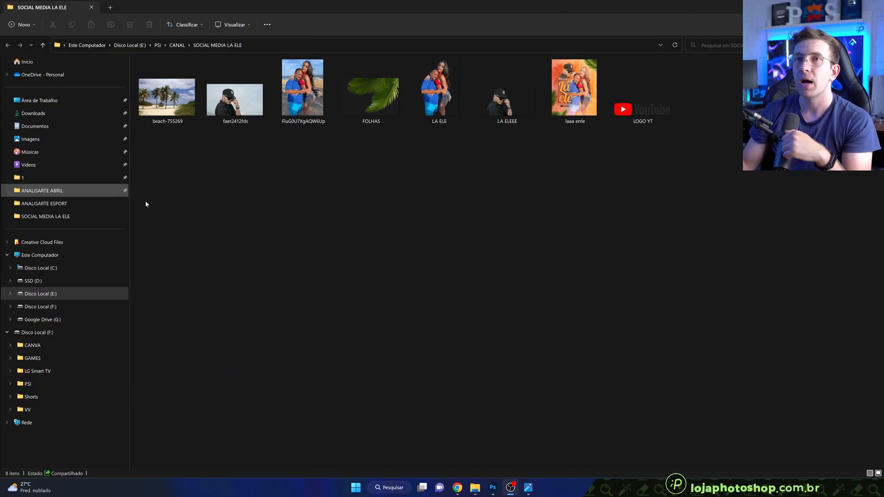
Step: Examine the source photos and cutouts in the SOCIAL MEDIA LA ELE folder, from faer2412fds to LA ELEEE, and switch to Photoshop
{"action": "left_click", "coordinate": [283, 228]}
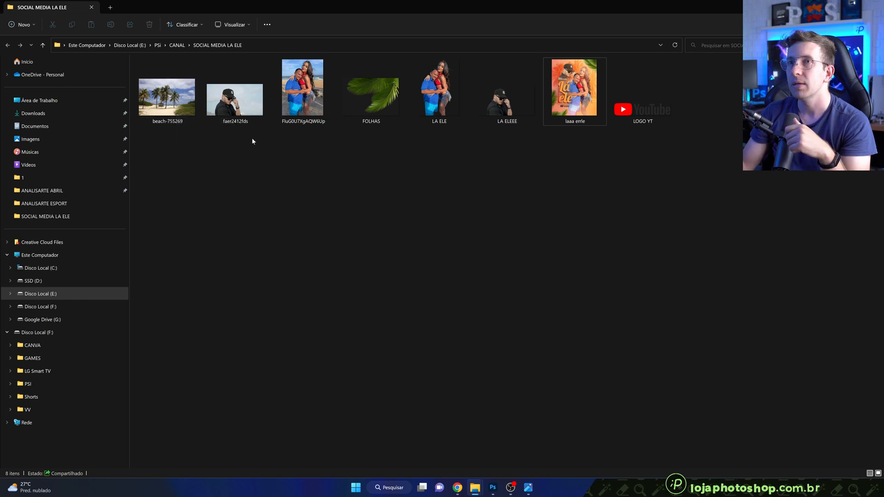
{"action": "double_click", "coordinate": [242, 111]}
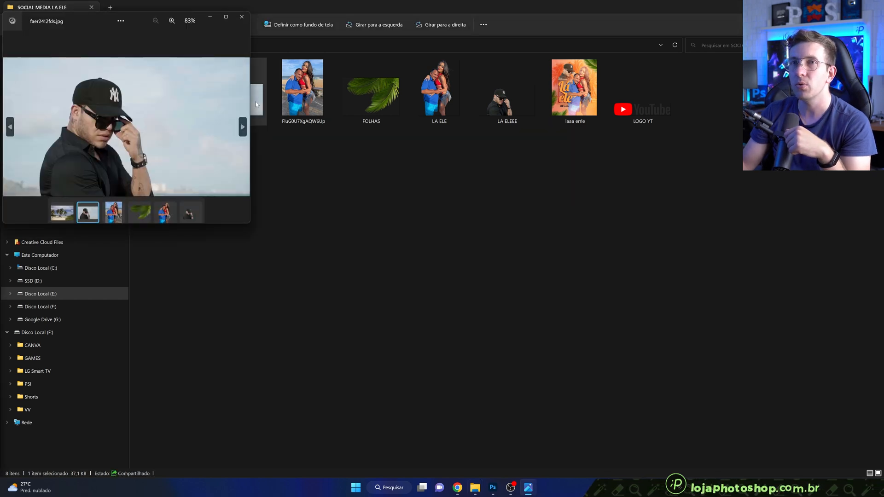
{"action": "left_click", "coordinate": [226, 18]}
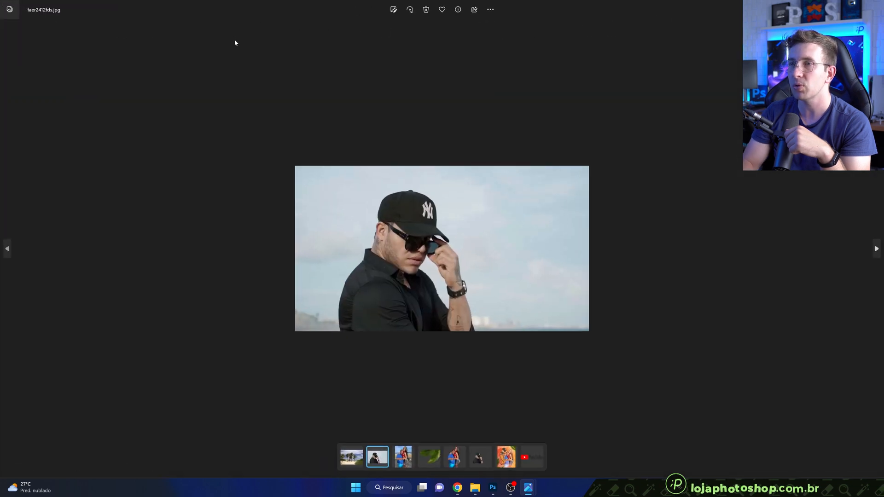
{"action": "key", "text": "Right"}
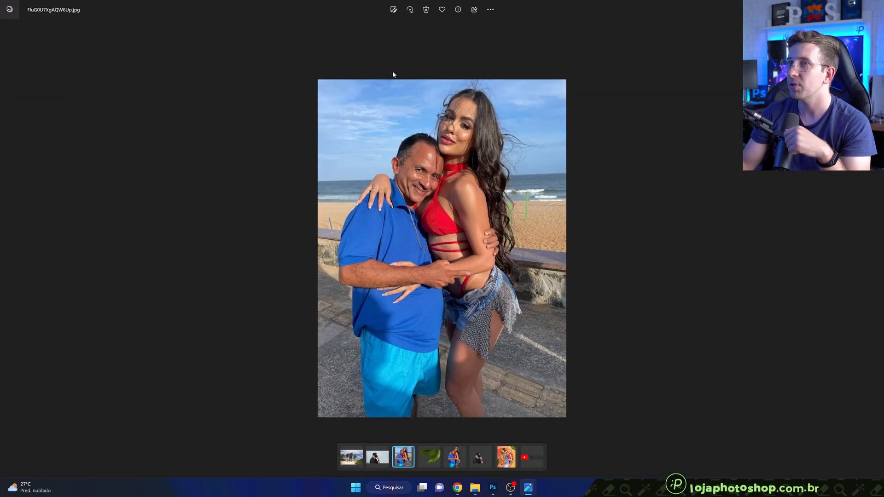
{"action": "key", "text": "Right"}
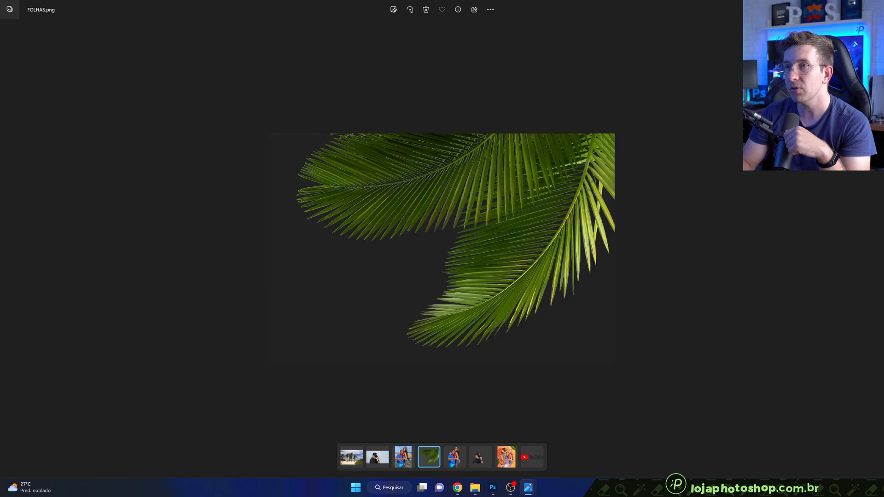
{"action": "key", "text": "Right"}
{"action": "key", "text": "Right"}
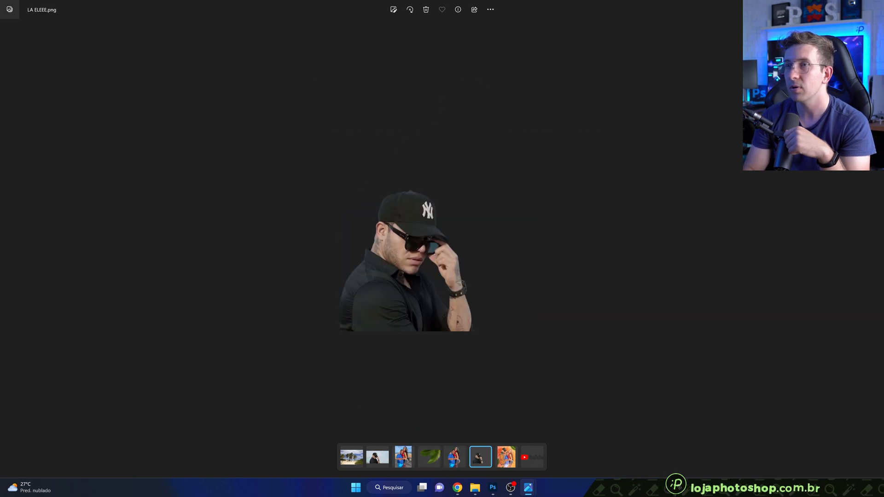
{"action": "key", "text": "Left"}
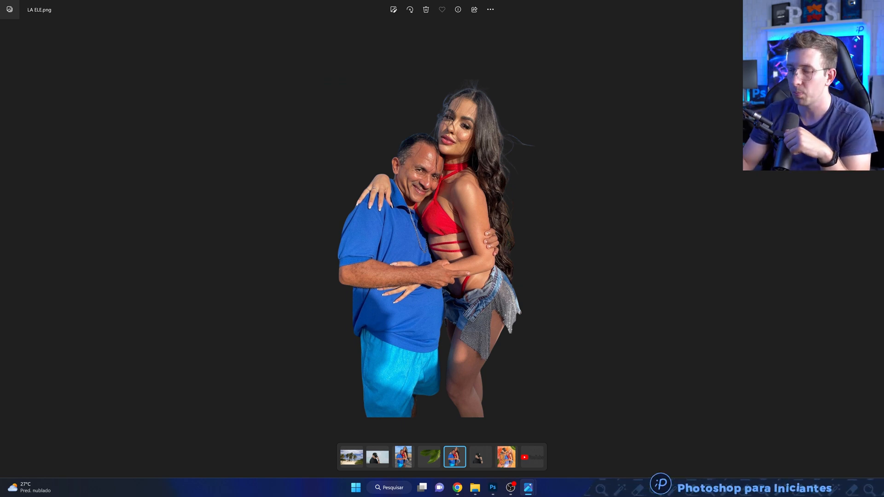
{"action": "key", "text": "Left"}
{"action": "key", "text": "Left"}
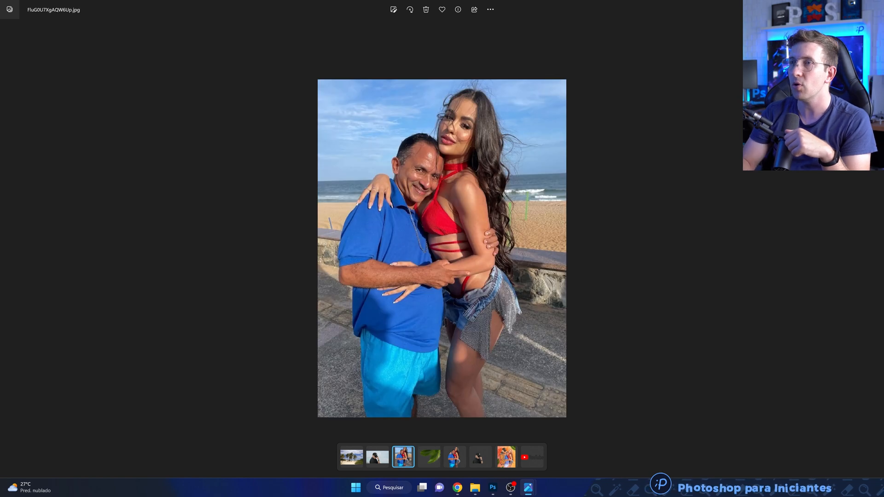
{"action": "key", "text": "Left"}
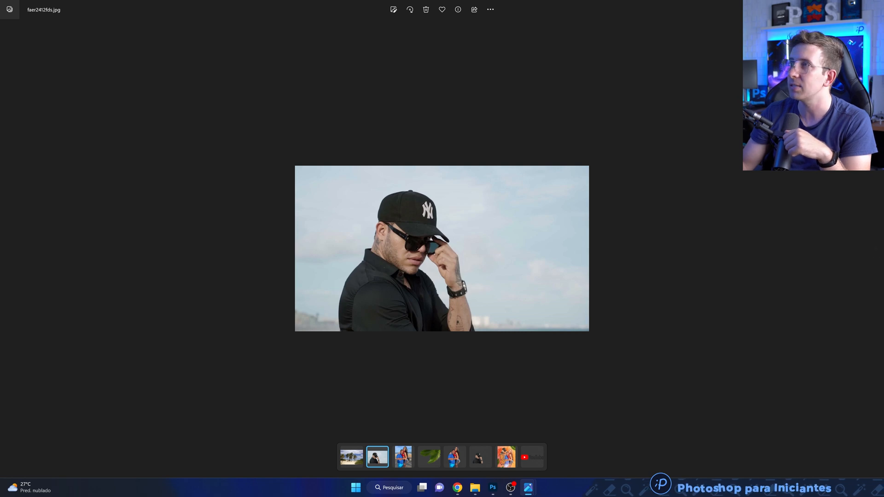
{"action": "key", "text": "alt+Tab"}
{"action": "left_click", "coordinate": [694, 147]}
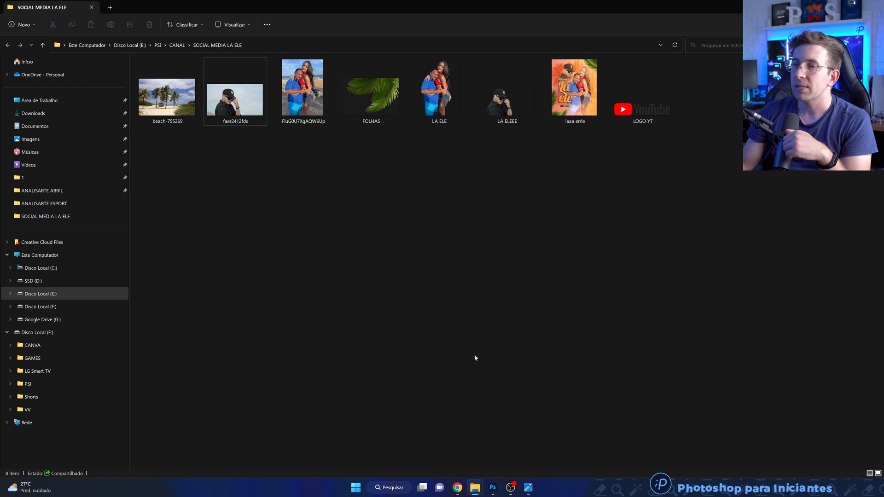
{"action": "left_click", "coordinate": [492, 487]}
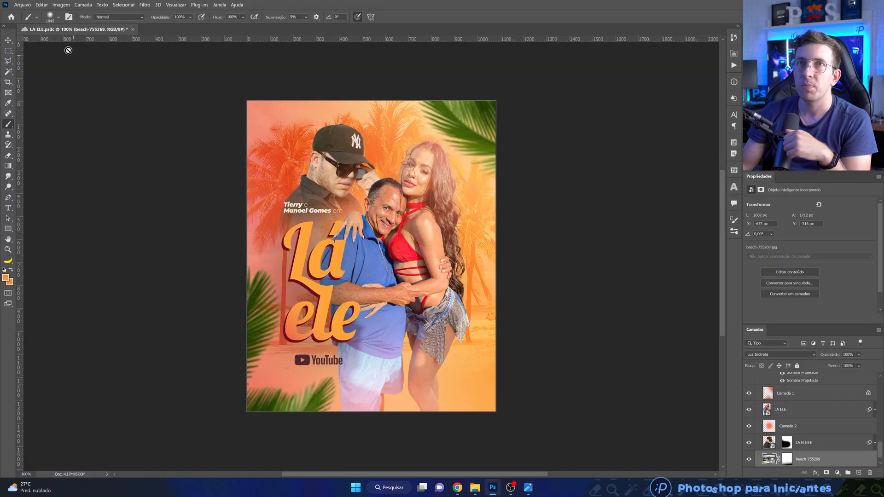
{"action": "left_click", "coordinate": [23, 5]}
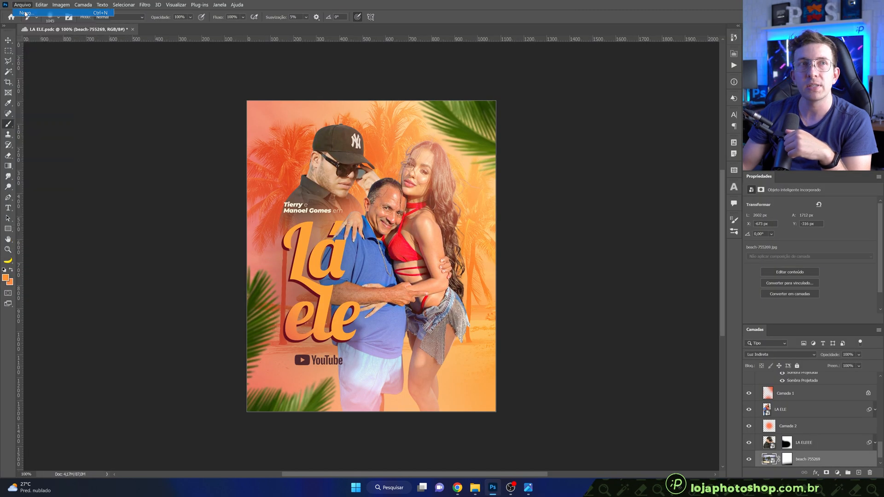
{"action": "left_click", "coordinate": [25, 14]}
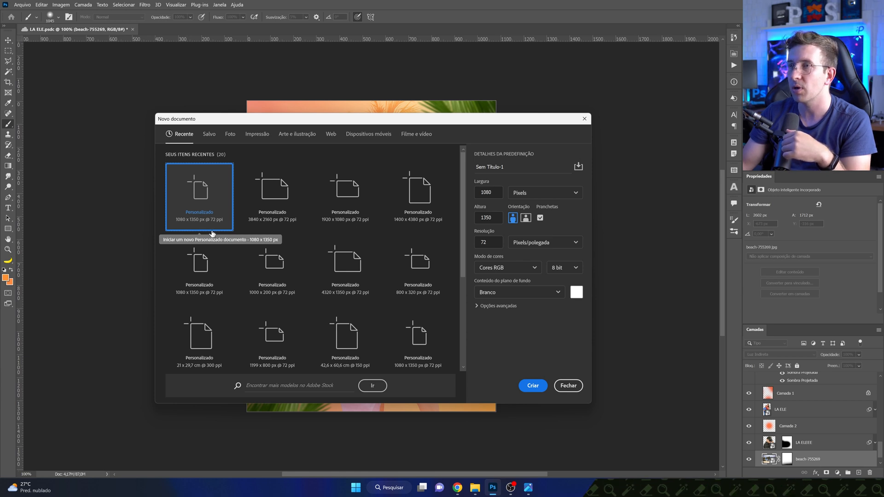
{"action": "left_click", "coordinate": [476, 193]}
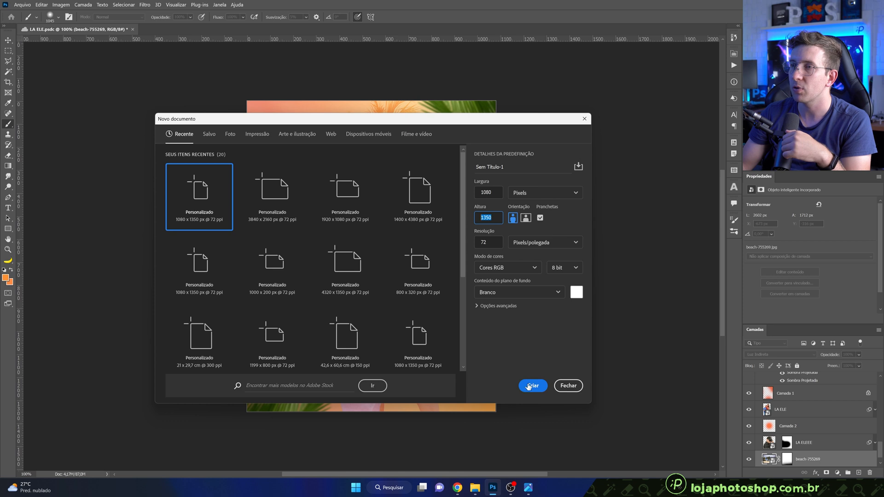
{"action": "left_click", "coordinate": [530, 388]}
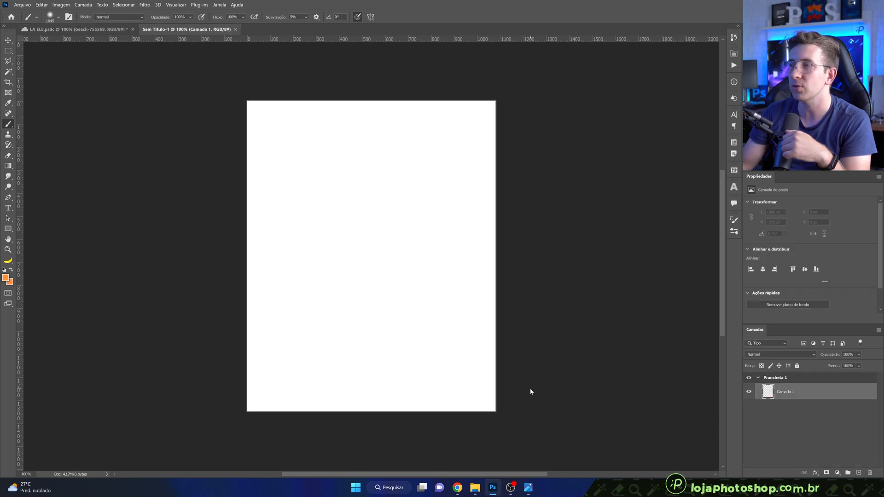
{"action": "left_click", "coordinate": [235, 30]}
Step: Create a 1080 x 1350 px RGB document at 72 pixels per inch with a white background and artboards disabled
{"action": "left_click", "coordinate": [22, 5]}
{"action": "left_click", "coordinate": [25, 13]}
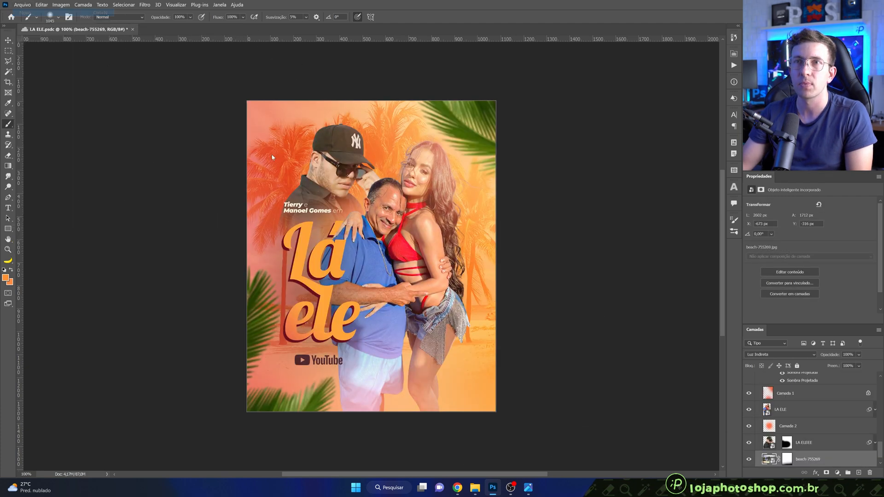
{"action": "left_click", "coordinate": [542, 218]}
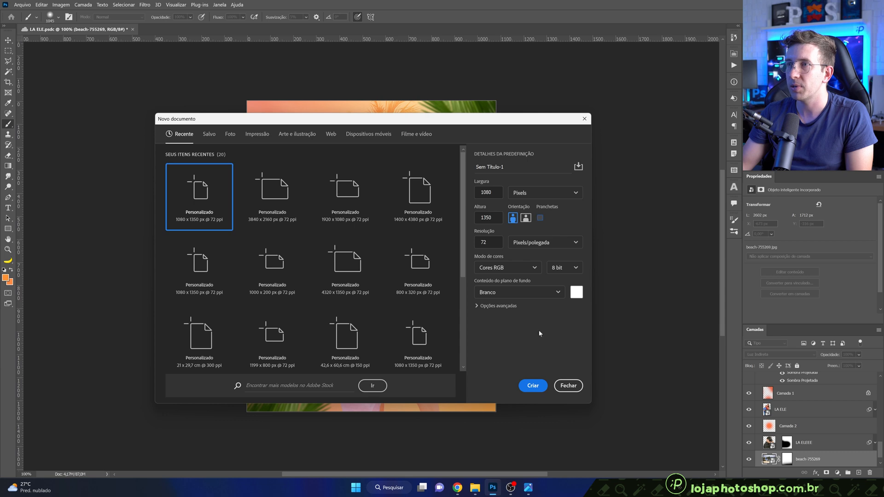
{"action": "left_click", "coordinate": [530, 387]}
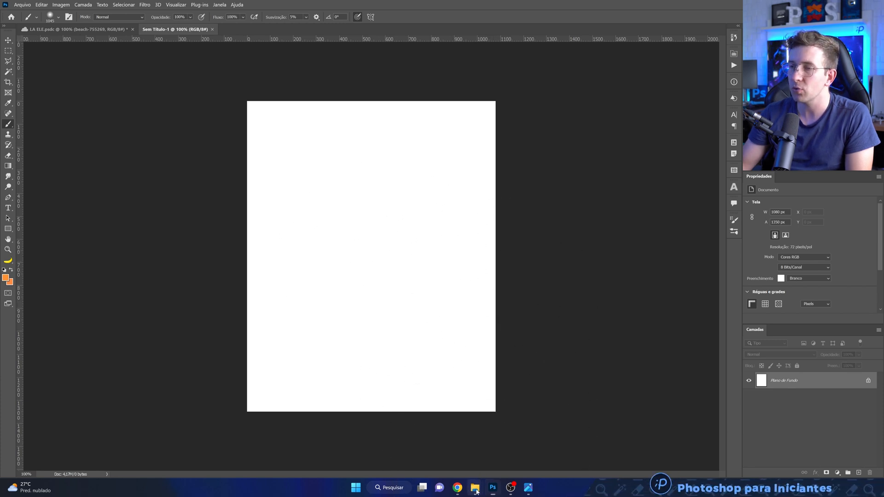
Step: Switch to File Explorer and preview the original couple photo and the beach-755269 image at full size
{"action": "mouse_move", "coordinate": [477, 492]}
{"action": "left_click", "coordinate": [504, 456]}
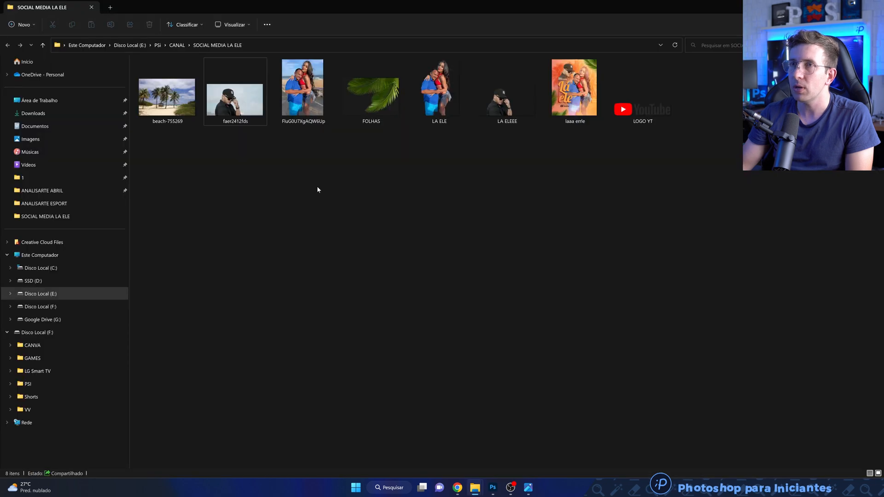
{"action": "double_click", "coordinate": [312, 114]}
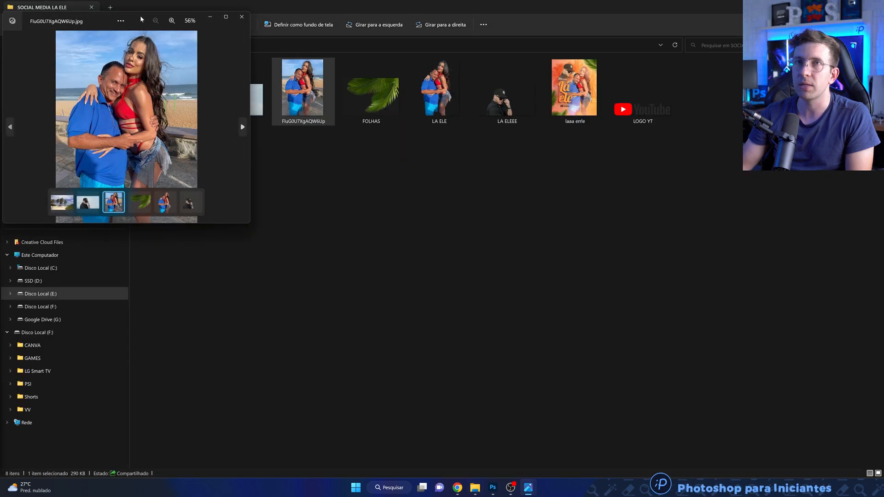
{"action": "left_click_drag", "start_coordinate": [140, 16], "coordinate": [364, 81]}
{"action": "left_click", "coordinate": [463, 80]}
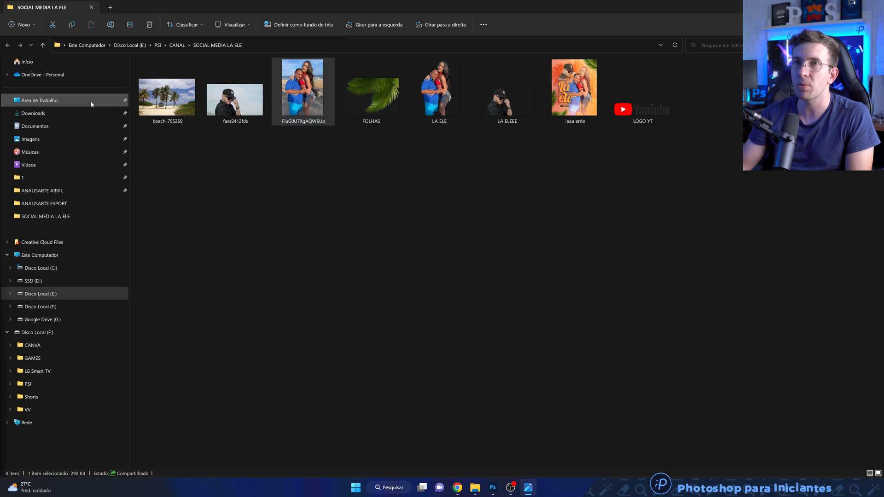
{"action": "left_click", "coordinate": [91, 102]}
{"action": "key", "text": "alt+Left"}
{"action": "double_click", "coordinate": [167, 97]}
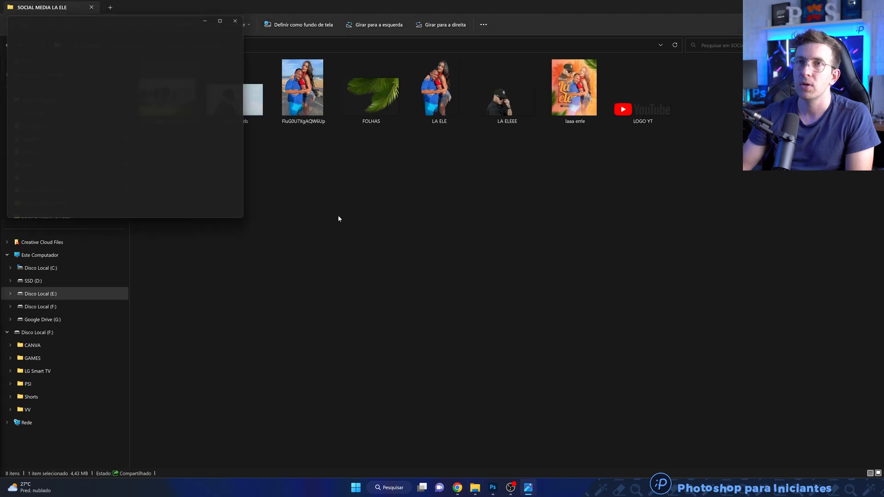
{"action": "left_click", "coordinate": [223, 20]}
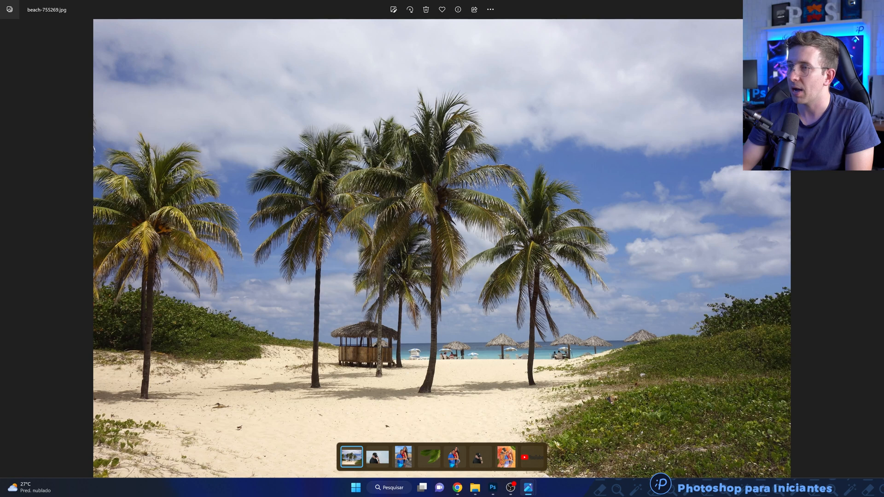
{"action": "key", "text": "alt+F4"}
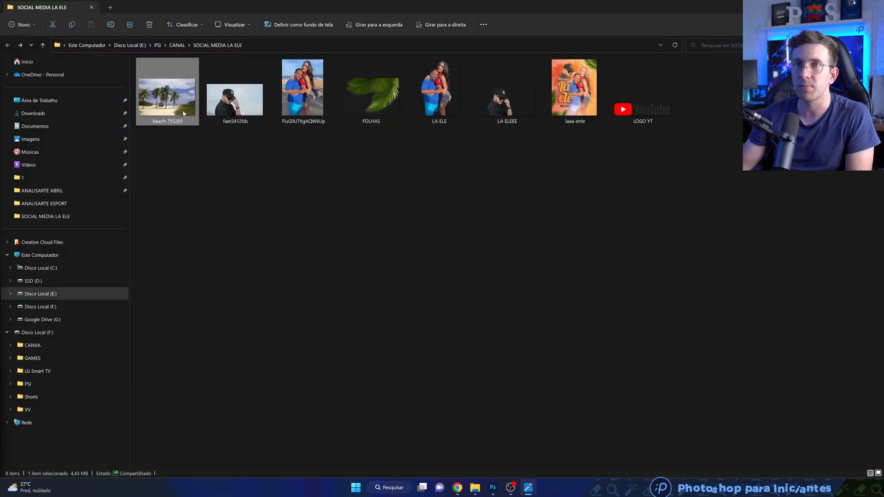
Step: Place the beach-755269 image into the new Photoshop document and scale it to about 161.8% so it covers the whole canvas
{"action": "left_click_drag", "start_coordinate": [189, 106], "coordinate": [416, 331]}
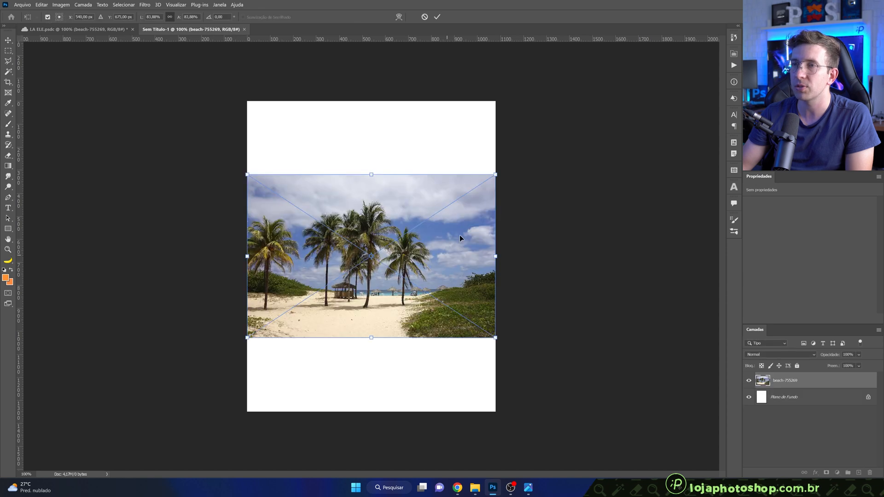
{"action": "left_click_drag", "start_coordinate": [493, 175], "coordinate": [606, 91]}
{"action": "left_click_drag", "start_coordinate": [571, 150], "coordinate": [575, 155]}
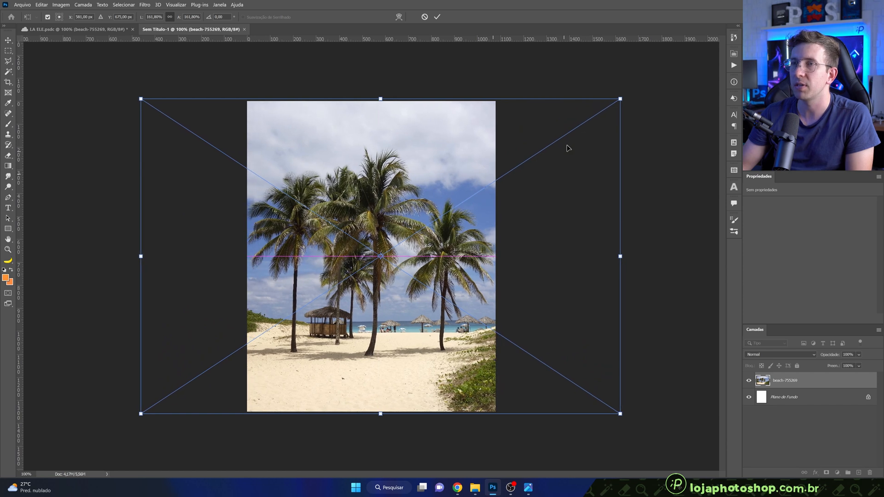
{"action": "left_click", "coordinate": [440, 18]}
{"action": "left_click", "coordinate": [23, 5]}
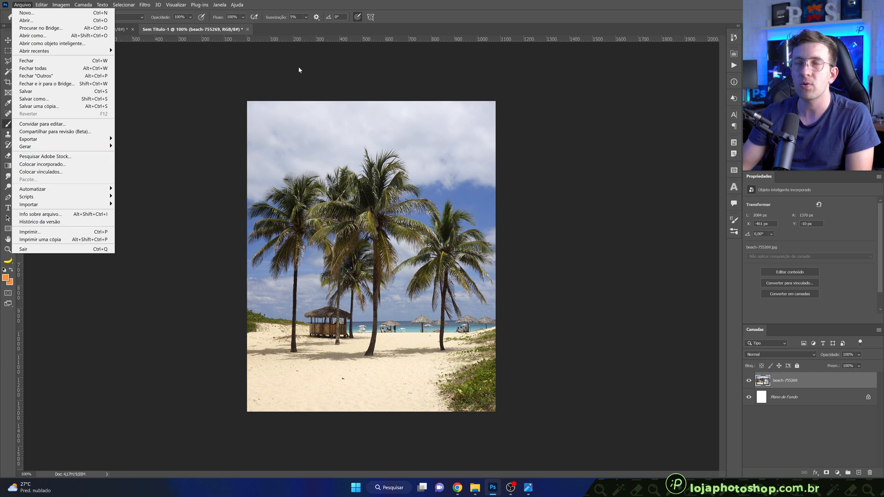
{"action": "left_click", "coordinate": [424, 9]}
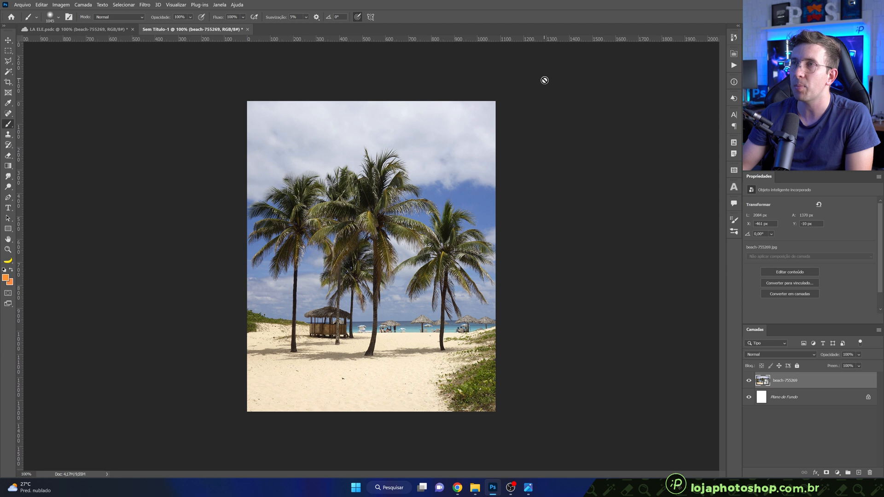
Step: Reposition the beach photo with the Move tool to about X -430 px, Y -20 px
{"action": "key", "text": "alt"}
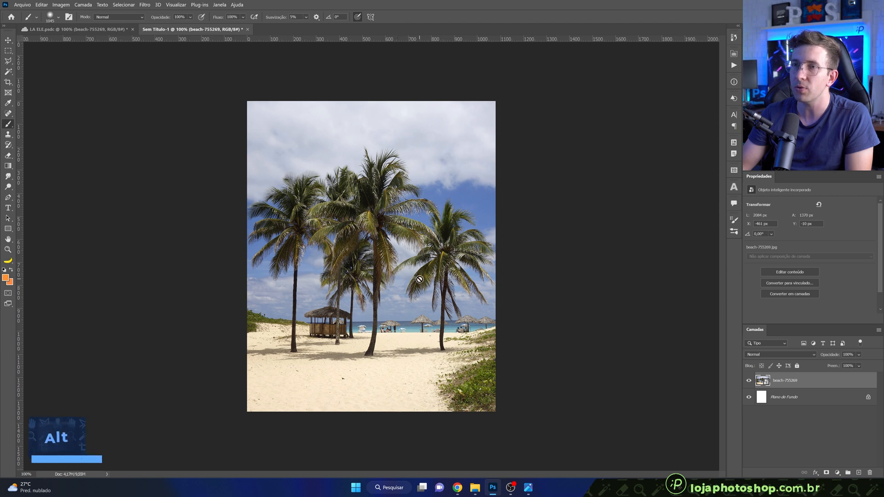
{"action": "key", "text": "v"}
{"action": "mouse_move", "coordinate": [420, 280]}
{"action": "left_mouse_down"}
{"action": "mouse_move", "coordinate": [406, 299]}
{"action": "mouse_move", "coordinate": [382, 299]}
{"action": "left_mouse_up"}
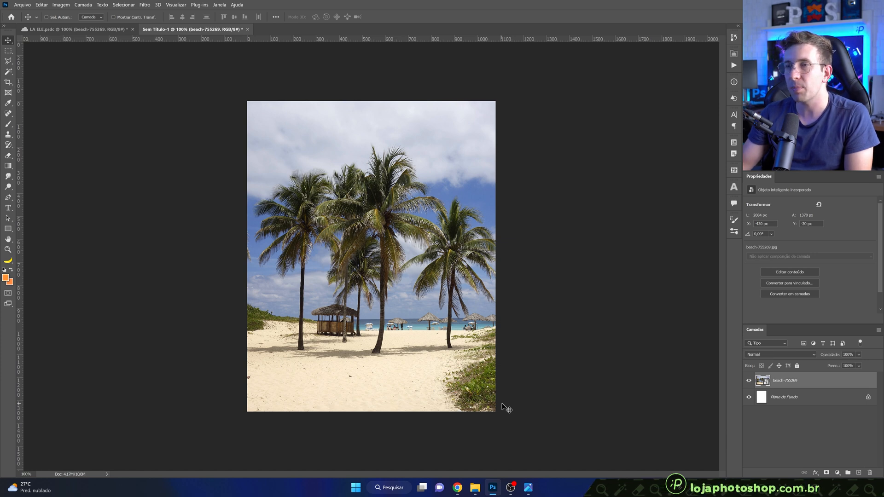
Step: Add a gradient fill layer directly above the background layer, using the red-to-orange Patrick 2 preset
{"action": "left_click", "coordinate": [783, 398]}
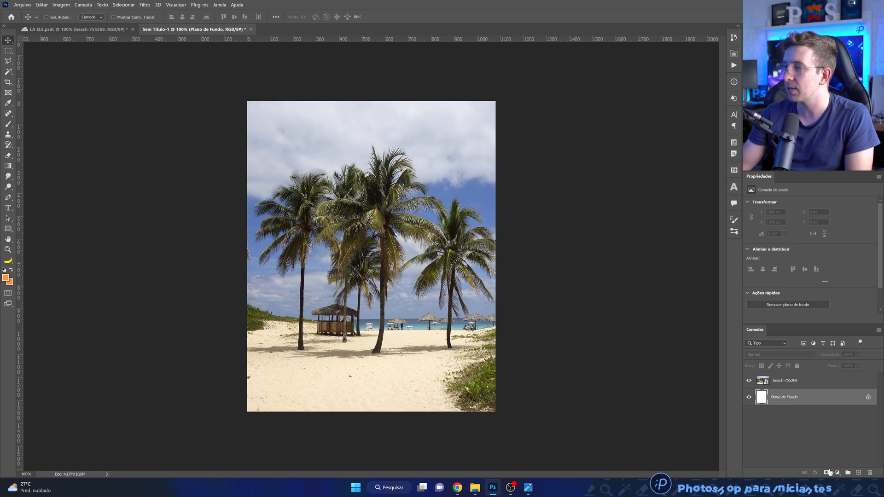
{"action": "left_click", "coordinate": [838, 473]}
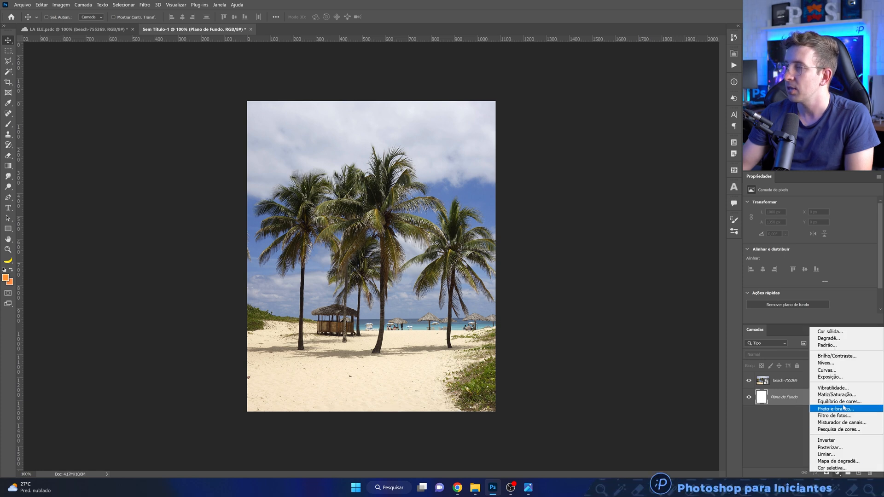
{"action": "left_click", "coordinate": [832, 338]}
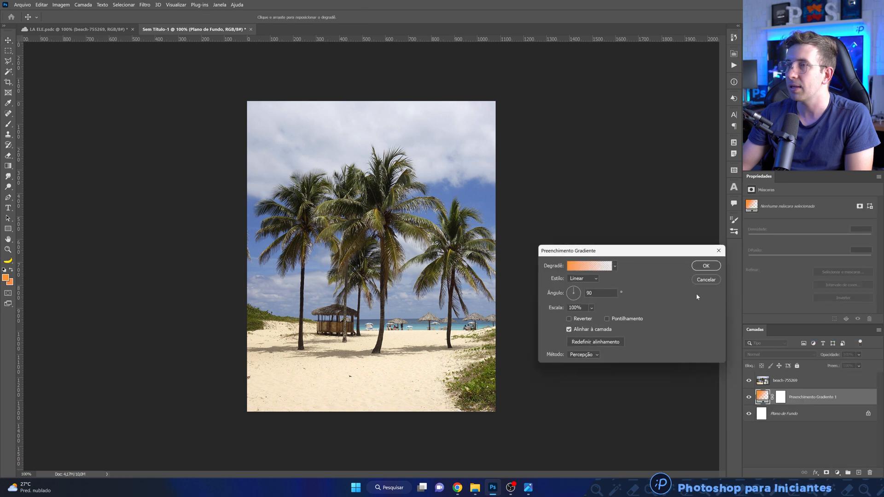
{"action": "left_click", "coordinate": [596, 270]}
{"action": "left_click_drag", "start_coordinate": [715, 199], "coordinate": [714, 231]}
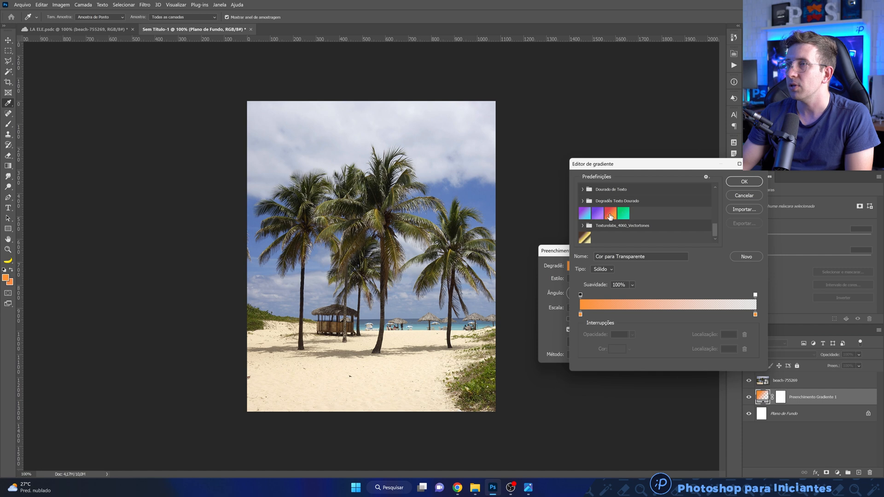
{"action": "left_click", "coordinate": [610, 214]}
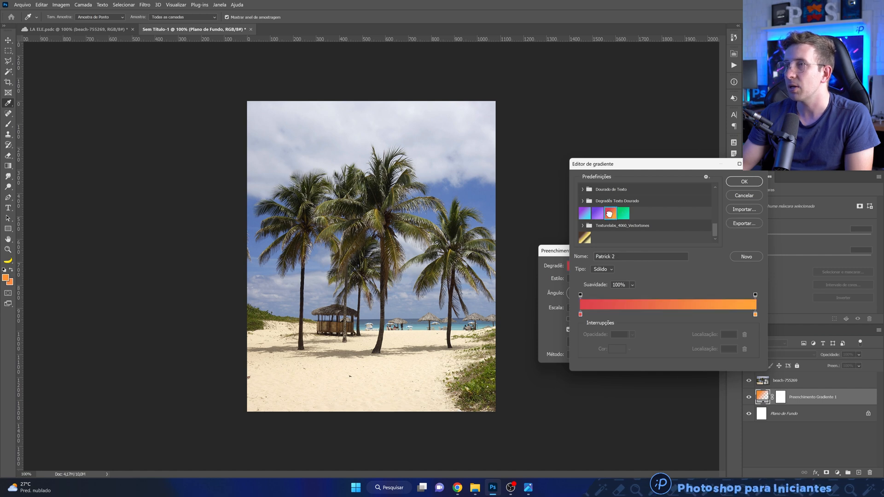
{"action": "left_click", "coordinate": [745, 182]}
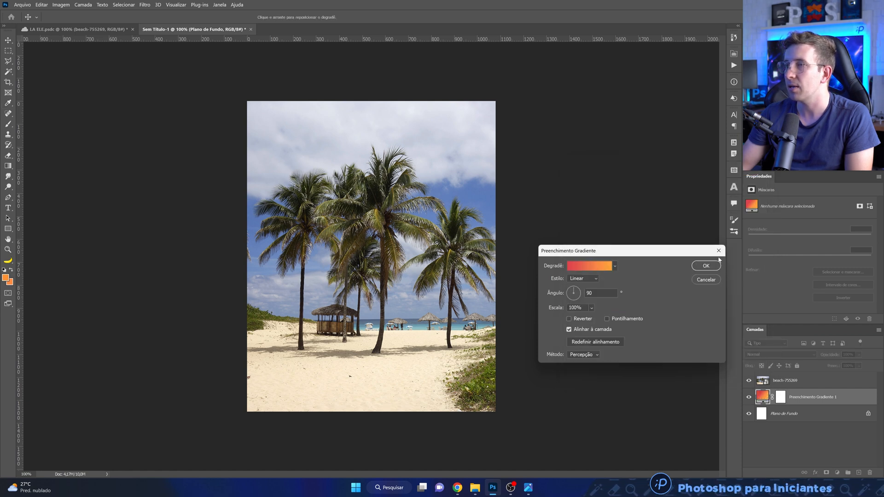
{"action": "left_click", "coordinate": [708, 265]}
Step: Set the beach-755269 layer's blend mode to Luz Indireta and toggle the layer's visibility to compare the effect
{"action": "left_click", "coordinate": [788, 384]}
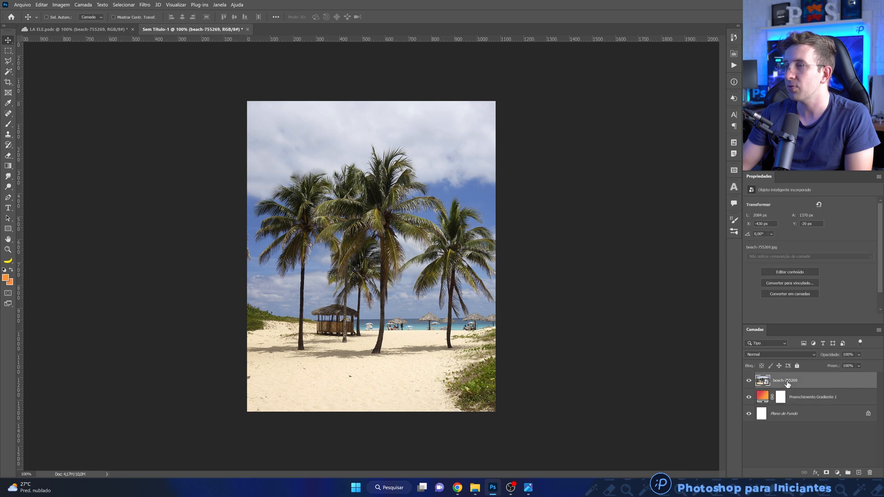
{"action": "left_click", "coordinate": [785, 355]}
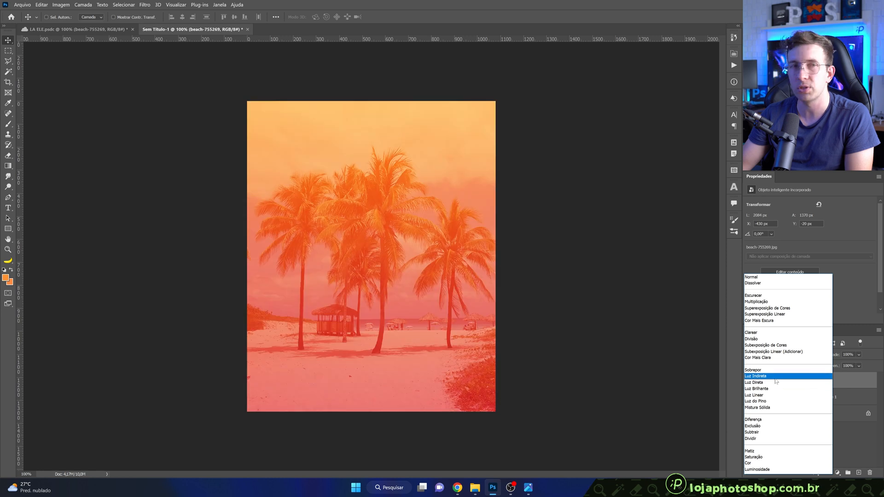
{"action": "left_click", "coordinate": [777, 377]}
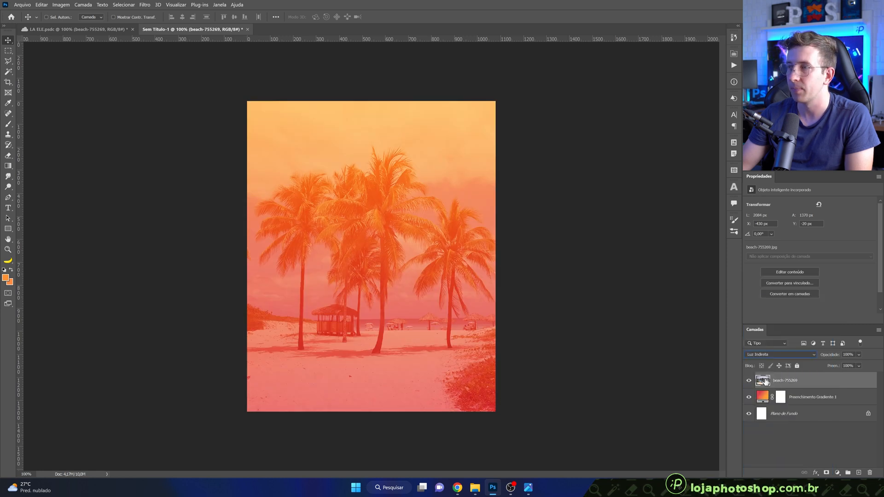
{"action": "left_click", "coordinate": [749, 381]}
{"action": "left_click", "coordinate": [750, 381]}
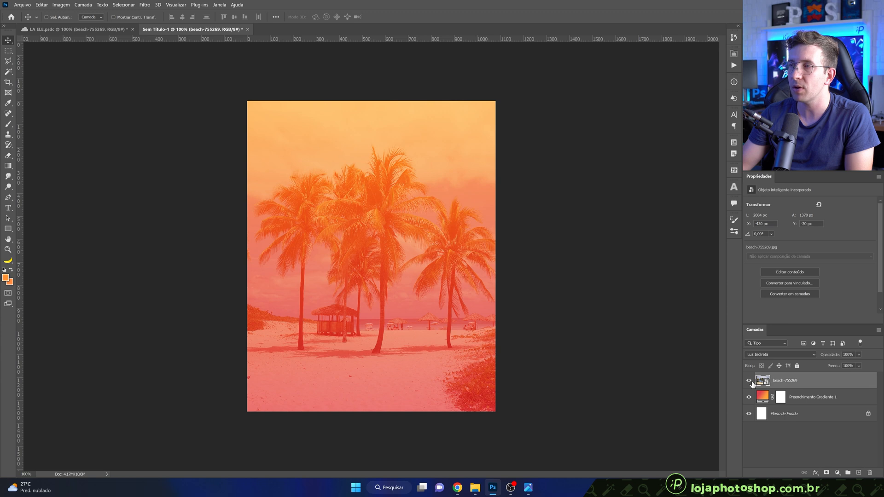
{"action": "left_click", "coordinate": [750, 381]}
{"action": "left_click", "coordinate": [749, 380]}
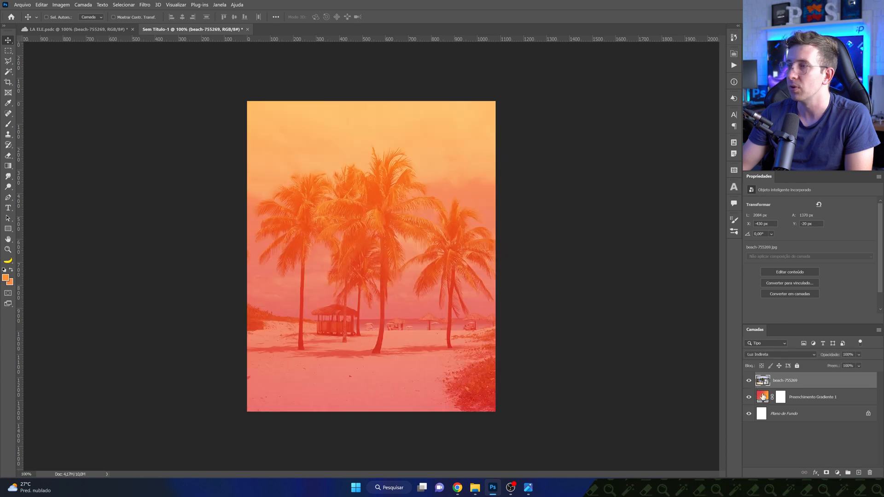
Step: Try several violet presets, including Roxo_18, on the gradient fill and return to the red-to-orange Patrick 2 preset
{"action": "double_click", "coordinate": [763, 397]}
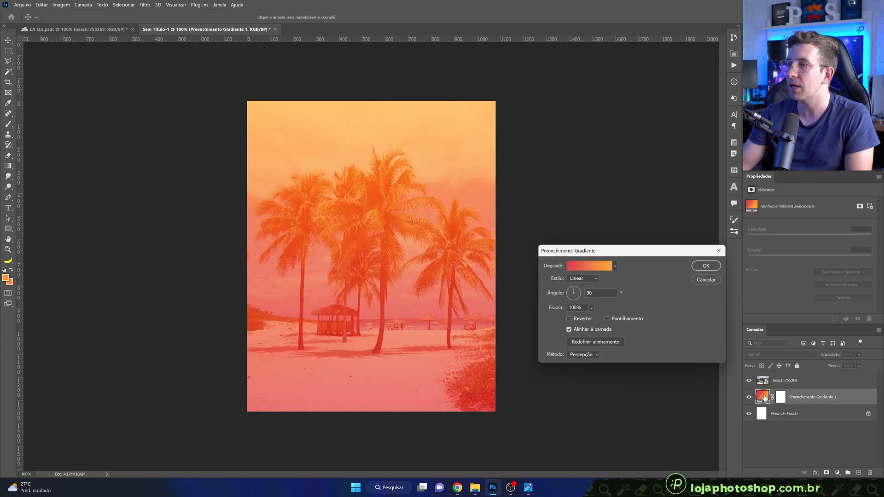
{"action": "left_click", "coordinate": [598, 267]}
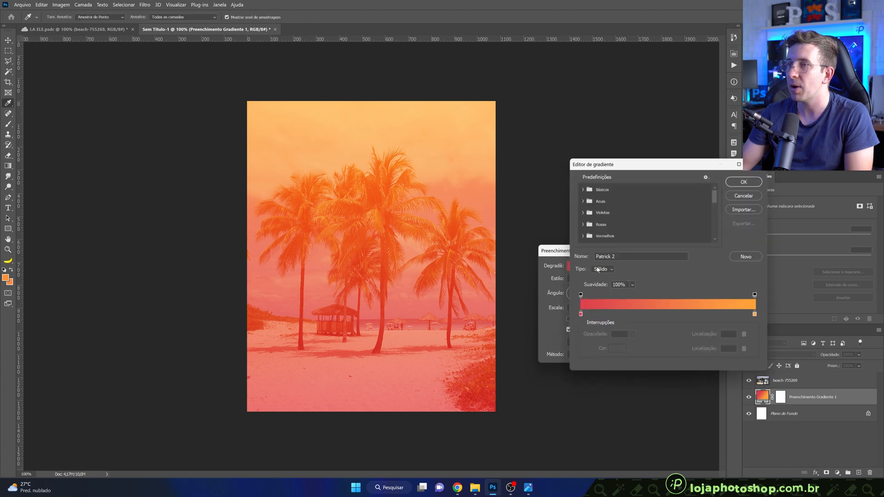
{"action": "scroll", "coordinate": [622, 229], "scroll_direction": "up", "scroll_amount": 1}
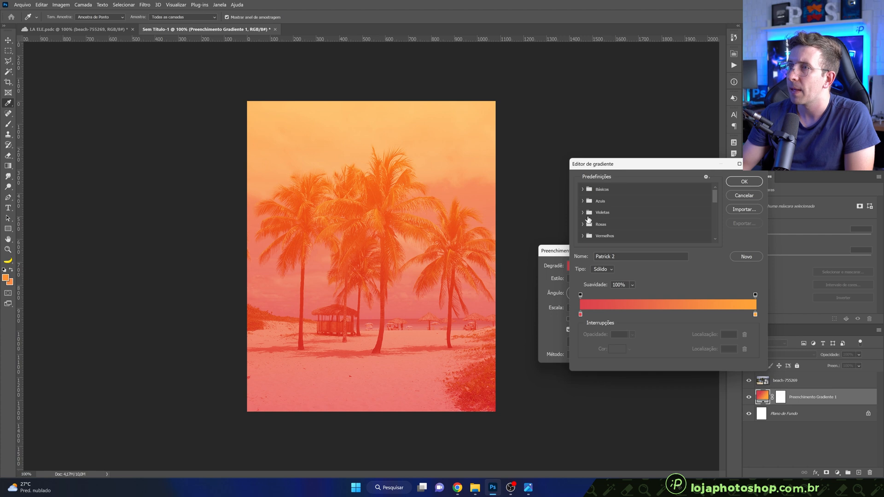
{"action": "left_click", "coordinate": [583, 213]}
{"action": "left_click", "coordinate": [593, 225]}
{"action": "left_click", "coordinate": [606, 226]}
{"action": "left_click", "coordinate": [619, 226]}
{"action": "left_click", "coordinate": [632, 226]}
{"action": "left_click", "coordinate": [644, 225]}
{"action": "left_click", "coordinate": [658, 226]}
{"action": "left_click", "coordinate": [670, 225]}
{"action": "left_click", "coordinate": [683, 225]}
{"action": "left_click", "coordinate": [695, 225]}
{"action": "left_click", "coordinate": [696, 237]}
{"action": "scroll", "coordinate": [659, 239], "scroll_direction": "down", "scroll_amount": 3}
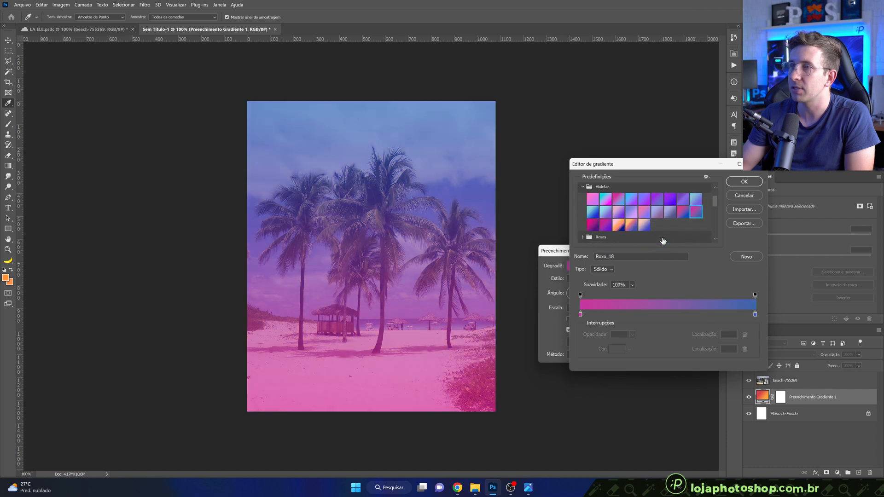
{"action": "scroll", "coordinate": [589, 224], "scroll_direction": "down", "scroll_amount": 2}
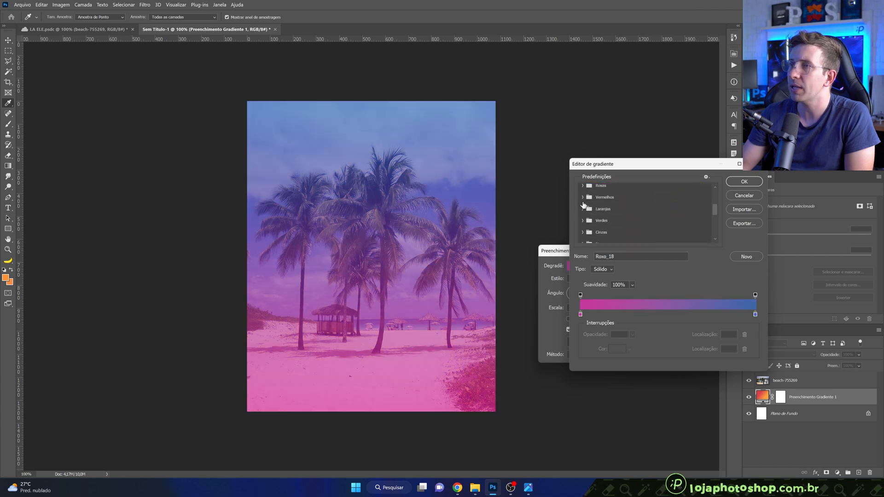
{"action": "left_click", "coordinate": [586, 198]}
{"action": "left_click", "coordinate": [582, 197]}
{"action": "scroll", "coordinate": [588, 207], "scroll_direction": "down", "scroll_amount": 5}
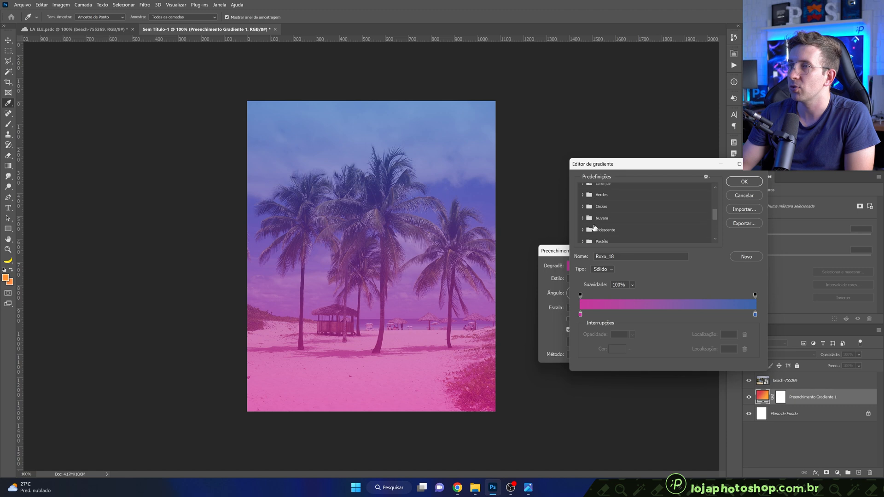
{"action": "left_click", "coordinate": [612, 226]}
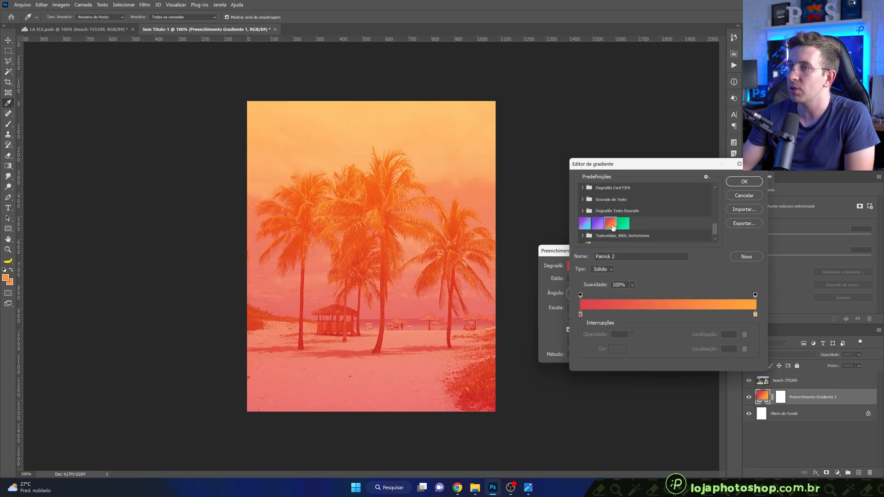
Step: Check the colours of the gradient's red start stop and orange end stop, and accept the gradient
{"action": "double_click", "coordinate": [581, 315]}
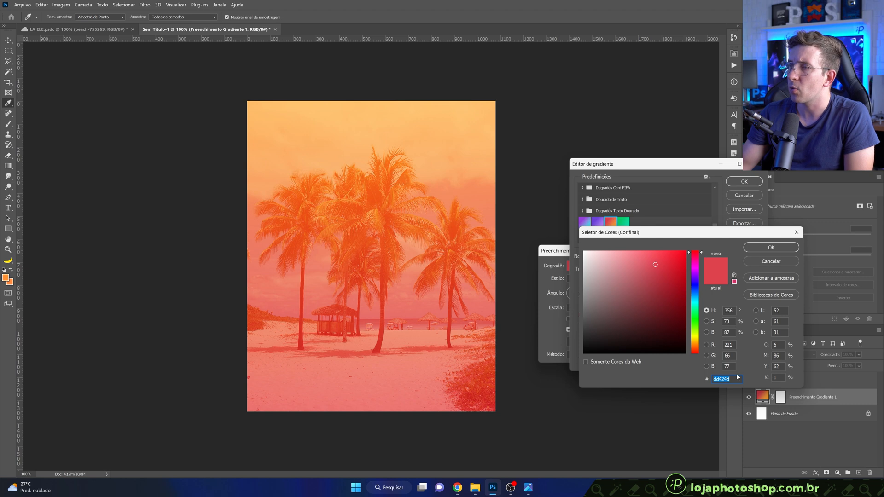
{"action": "left_click", "coordinate": [761, 248]}
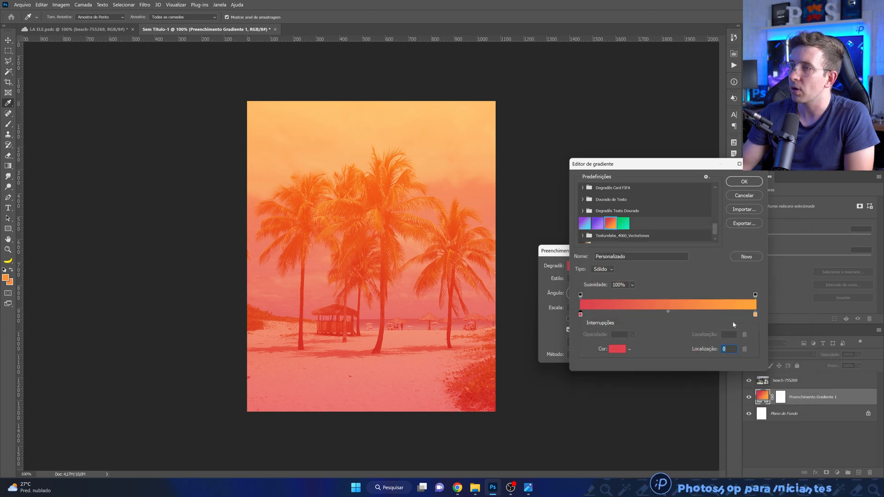
{"action": "double_click", "coordinate": [755, 317]}
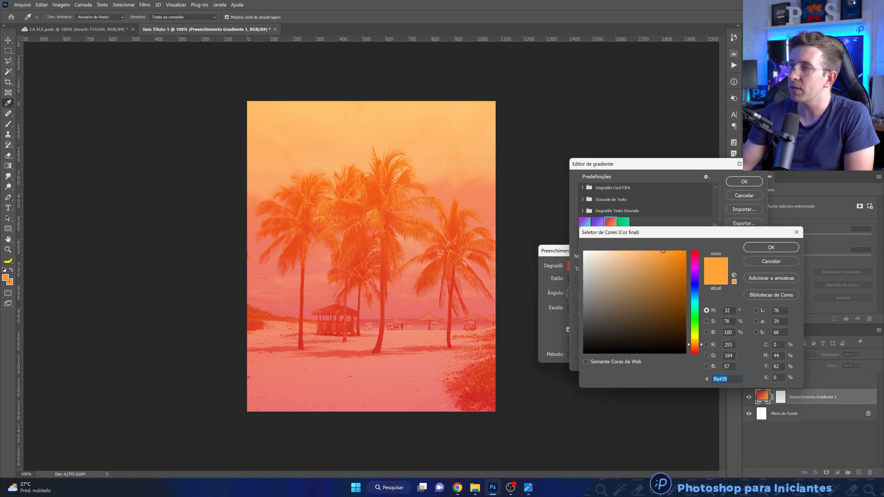
{"action": "left_click", "coordinate": [766, 248]}
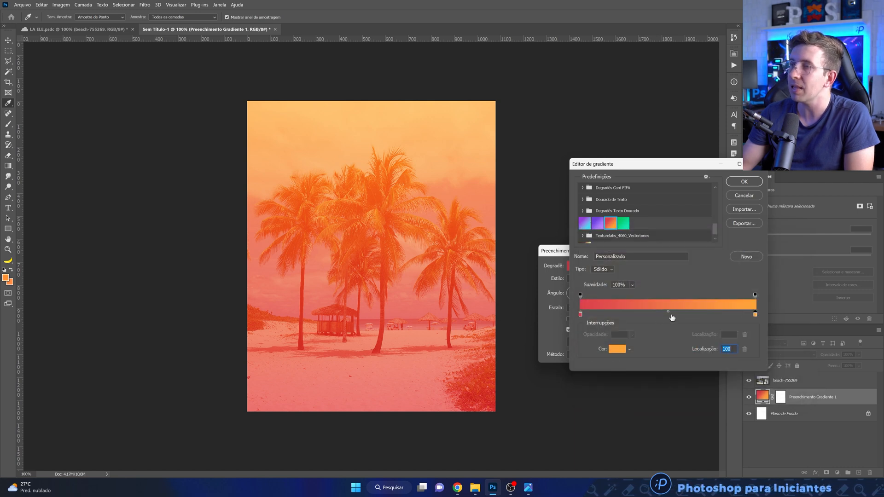
{"action": "left_click", "coordinate": [742, 182]}
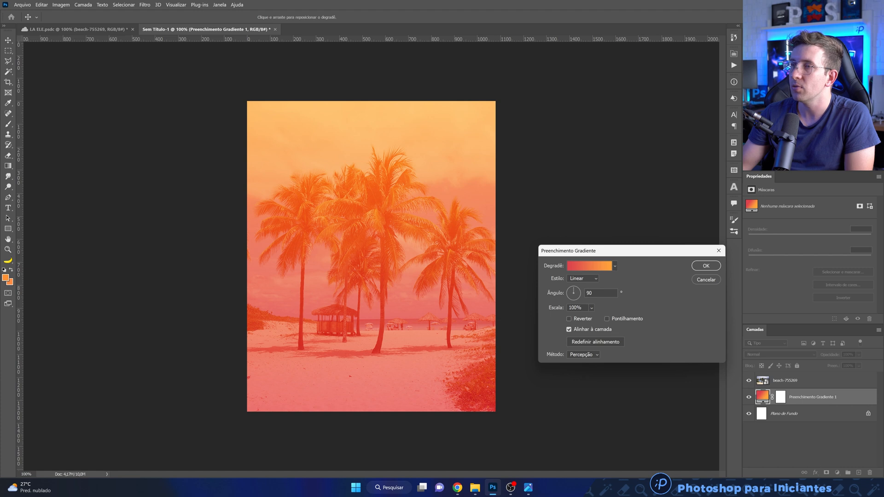
Step: Rotate the gradient fill to an angle of about 54.23° and apply it
{"action": "left_click", "coordinate": [580, 293]}
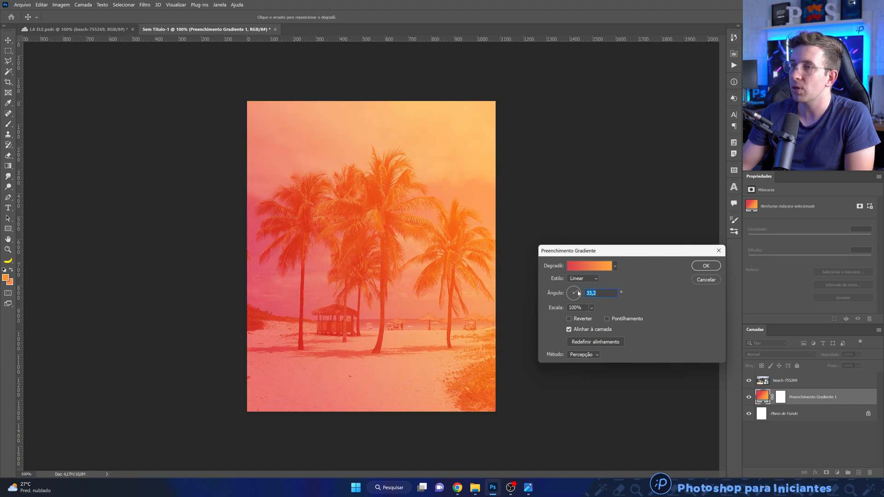
{"action": "left_click", "coordinate": [578, 292]}
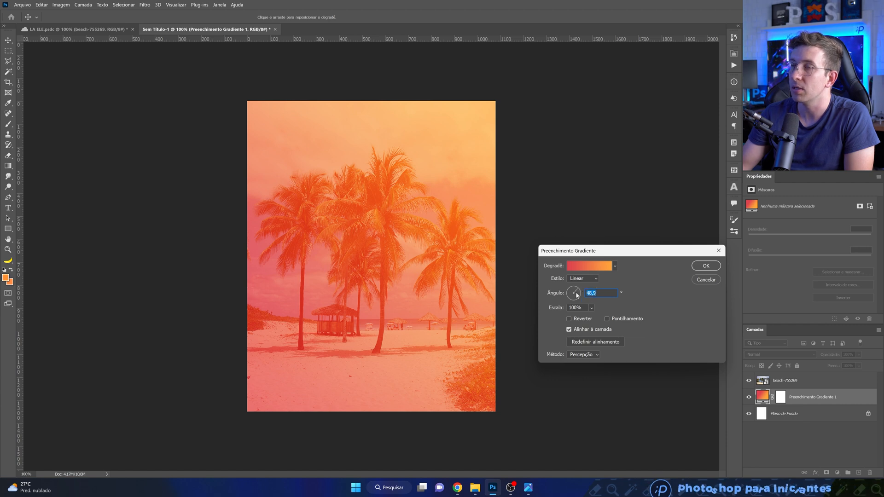
{"action": "left_click_drag", "start_coordinate": [577, 295], "coordinate": [578, 291]}
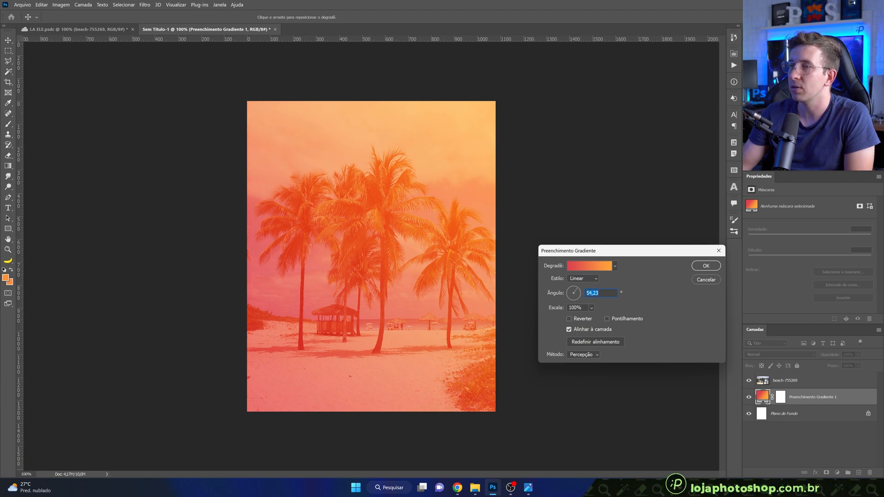
{"action": "left_click_drag", "start_coordinate": [383, 304], "coordinate": [358, 330]}
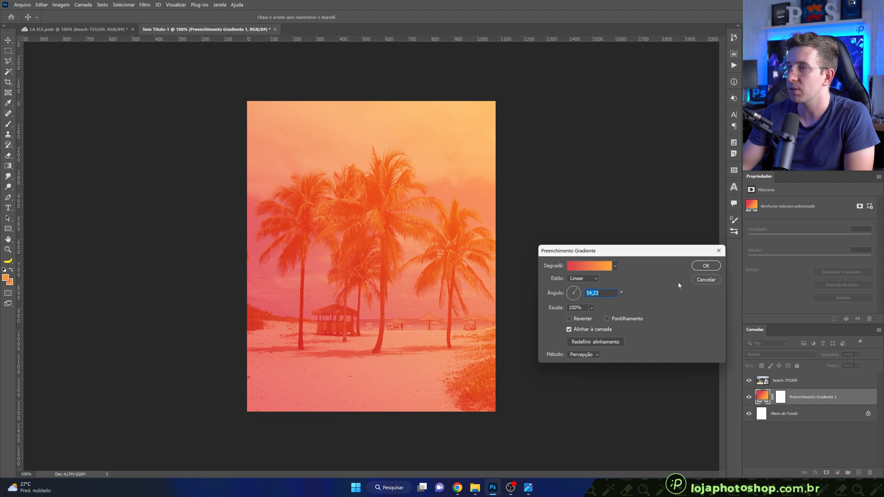
{"action": "left_click", "coordinate": [706, 266]}
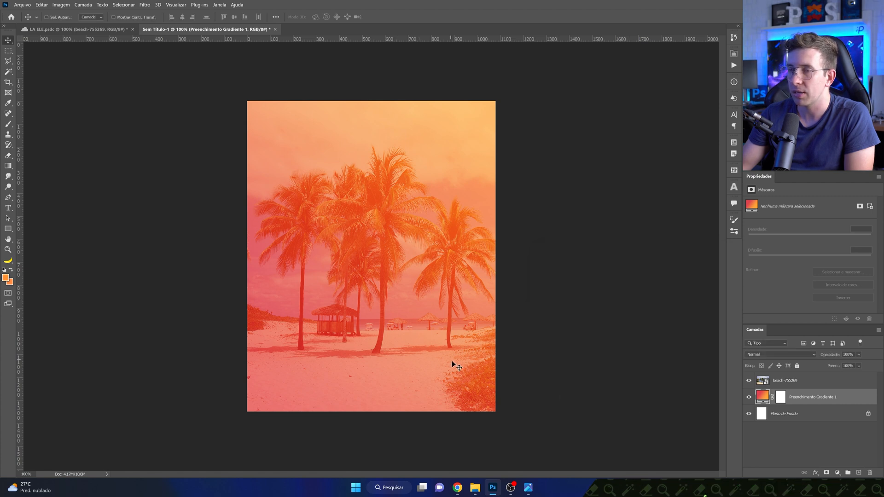
Step: Switch to the SOCIAL MEDIA LA ELE folder in File Explorer
{"action": "mouse_move", "coordinate": [474, 493]}
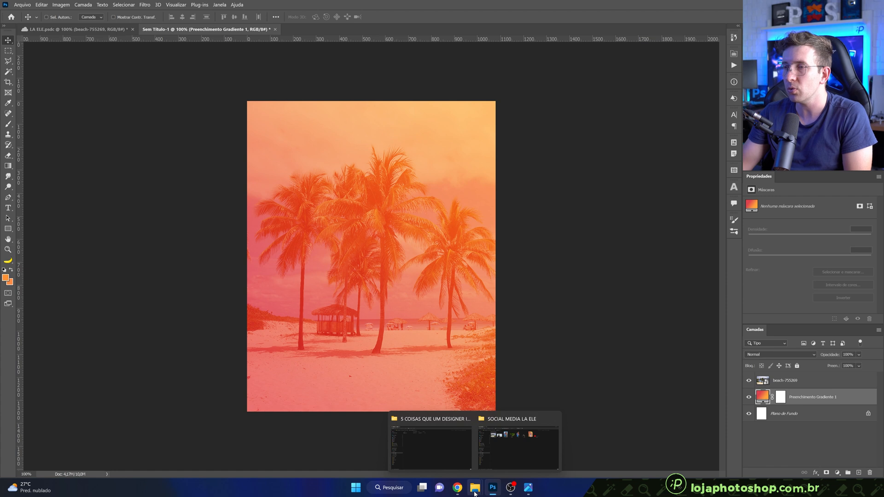
{"action": "left_click", "coordinate": [515, 455]}
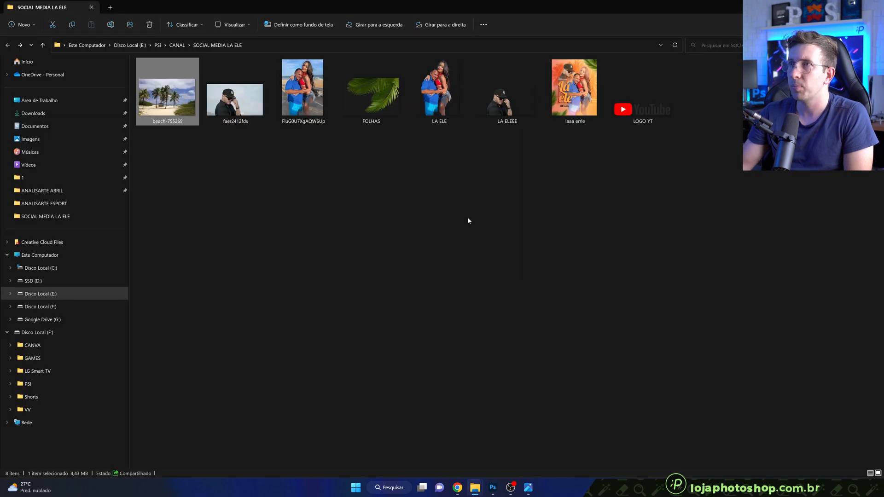
{"action": "left_click", "coordinate": [441, 104]}
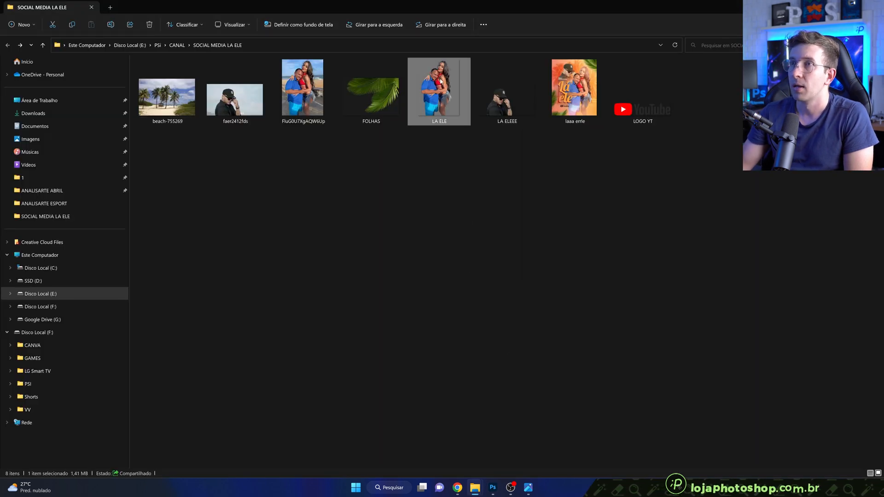
{"action": "key", "text": "Return"}
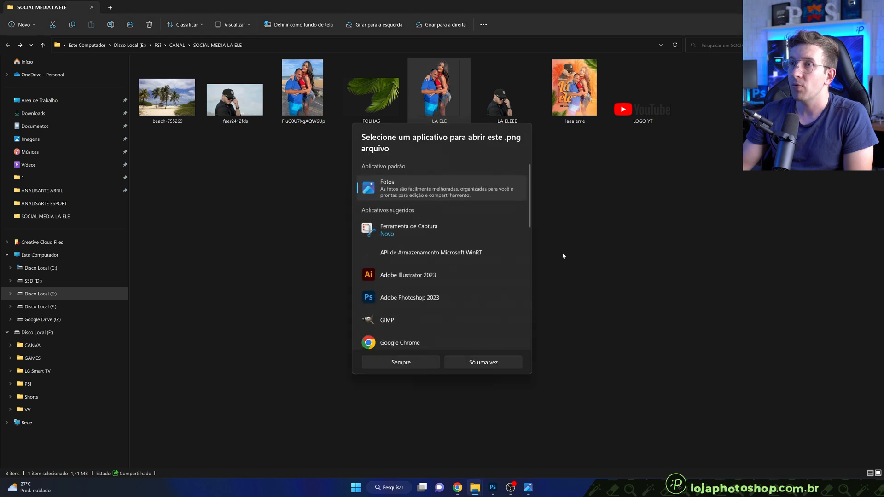
{"action": "left_click", "coordinate": [601, 298]}
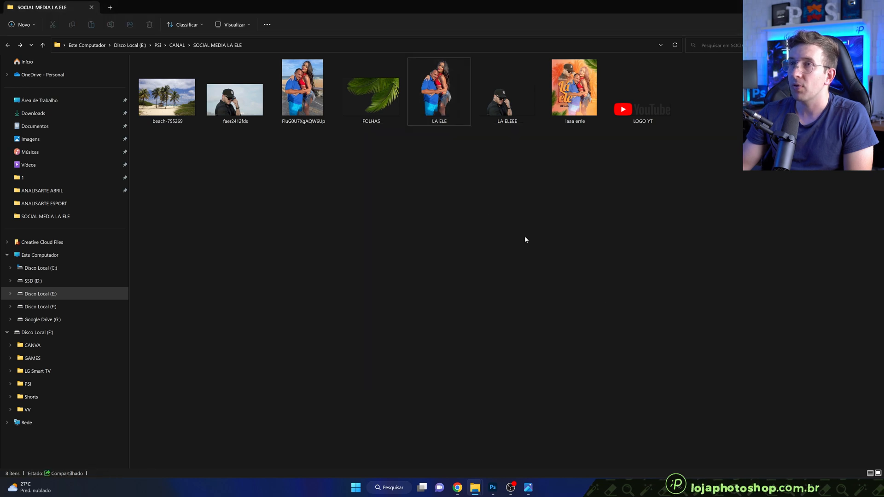
Step: Place the LA ELE couple cutout in the poster, scaled to about 103.25%, standing on the lower edge slightly right of centre
{"action": "left_click", "coordinate": [447, 111]}
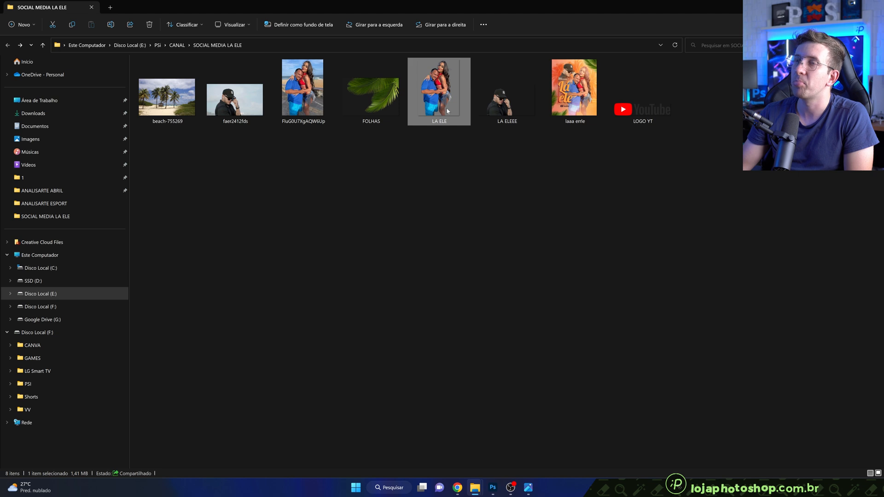
{"action": "left_click_drag", "start_coordinate": [457, 115], "coordinate": [440, 364]}
{"action": "left_click_drag", "start_coordinate": [417, 302], "coordinate": [430, 330]}
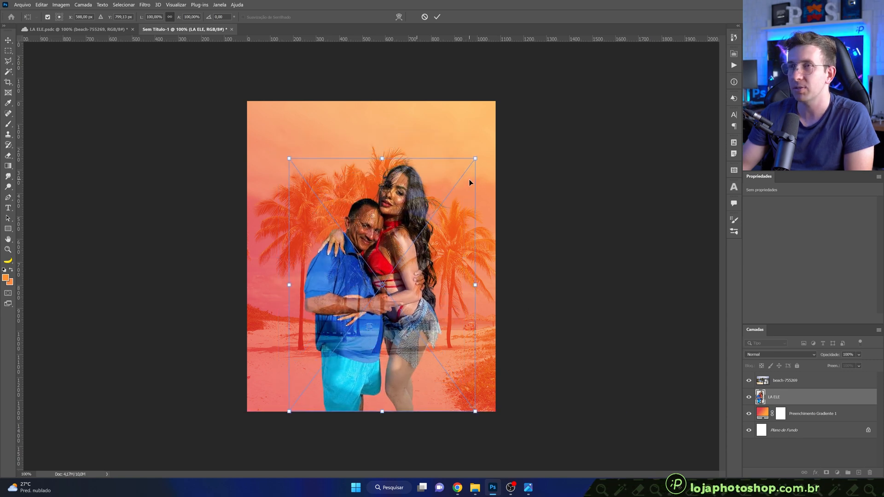
{"action": "left_click_drag", "start_coordinate": [476, 158], "coordinate": [483, 151]}
{"action": "left_click_drag", "start_coordinate": [453, 184], "coordinate": [456, 184]}
{"action": "left_click_drag", "start_coordinate": [380, 208], "coordinate": [396, 204]}
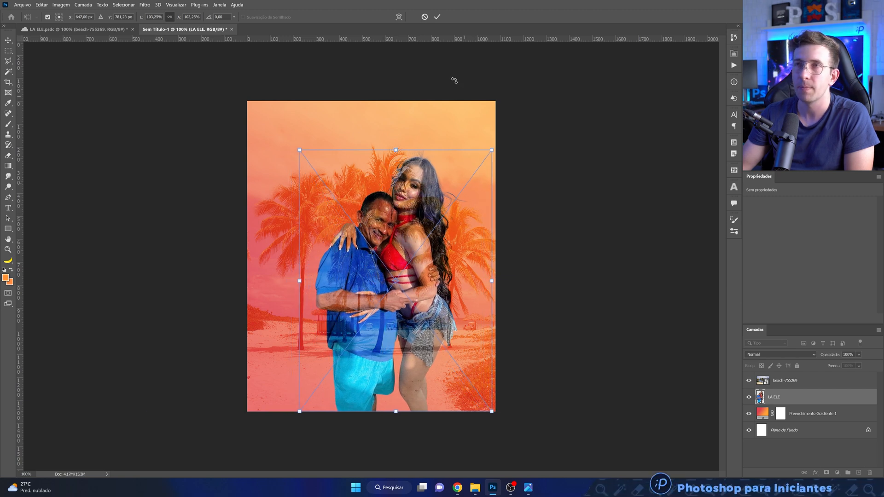
{"action": "left_click", "coordinate": [437, 17]}
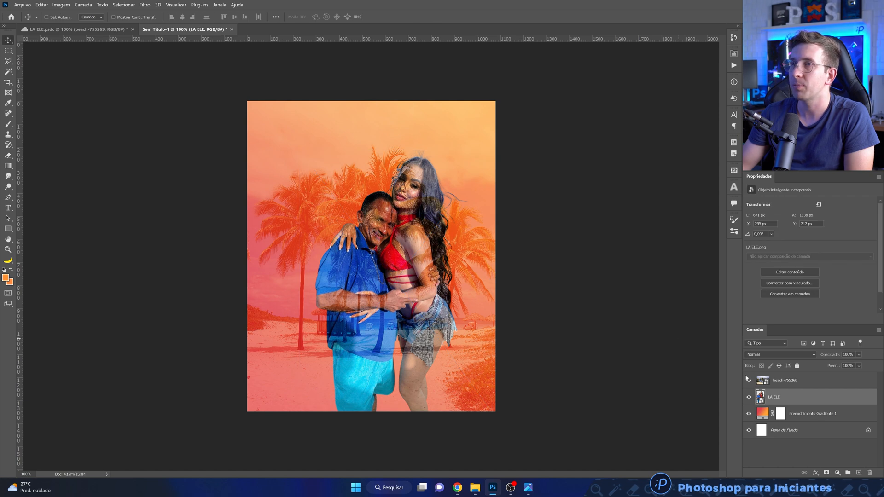
Step: Move the LA ELE layer above beach-755269 and nudge the couple to X 305 px
{"action": "left_click_drag", "start_coordinate": [818, 401], "coordinate": [825, 377]}
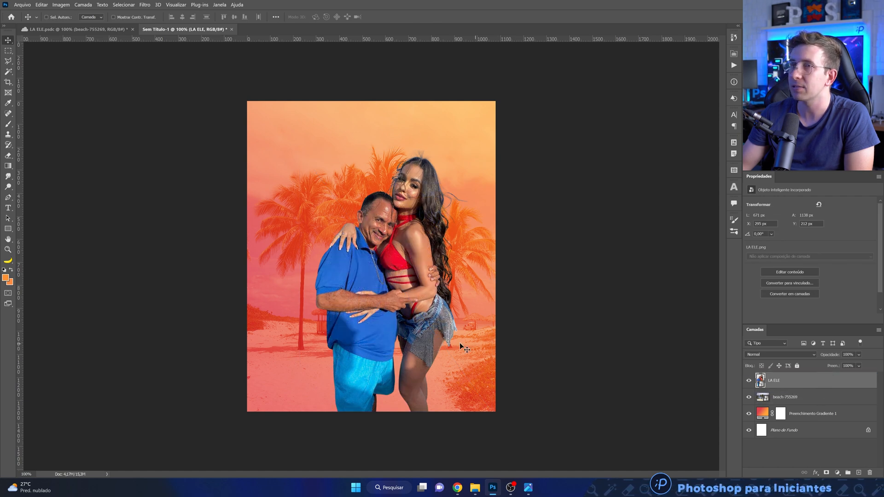
{"action": "left_click_drag", "start_coordinate": [416, 329], "coordinate": [418, 331]}
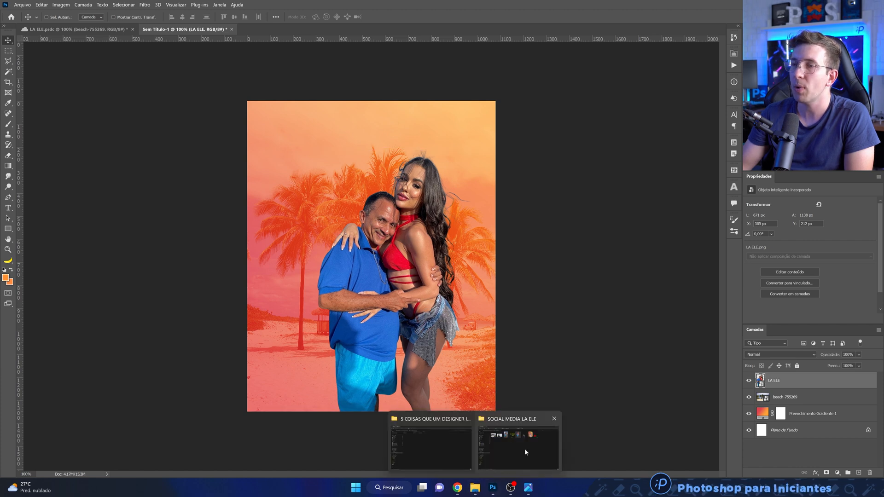
Step: Place the LA ELEEE cutout of the man in the cap at about 137.64% beside the woman, and stack its layer below LA ELE
{"action": "left_click", "coordinate": [525, 449]}
{"action": "left_click_drag", "start_coordinate": [506, 92], "coordinate": [401, 197]}
{"action": "mouse_move", "coordinate": [471, 132]}
{"action": "left_mouse_down"}
{"action": "mouse_move", "coordinate": [536, 98]}
{"action": "mouse_move", "coordinate": [457, 142]}
{"action": "left_mouse_up"}
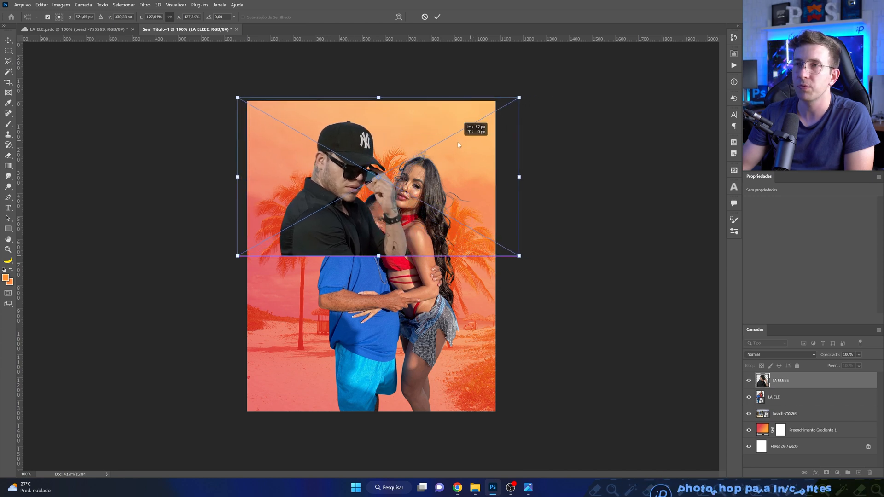
{"action": "left_click", "coordinate": [437, 17]}
{"action": "mouse_move", "coordinate": [786, 397]}
{"action": "left_mouse_down"}
{"action": "mouse_move", "coordinate": [786, 381]}
{"action": "mouse_move", "coordinate": [801, 403]}
{"action": "left_mouse_up"}
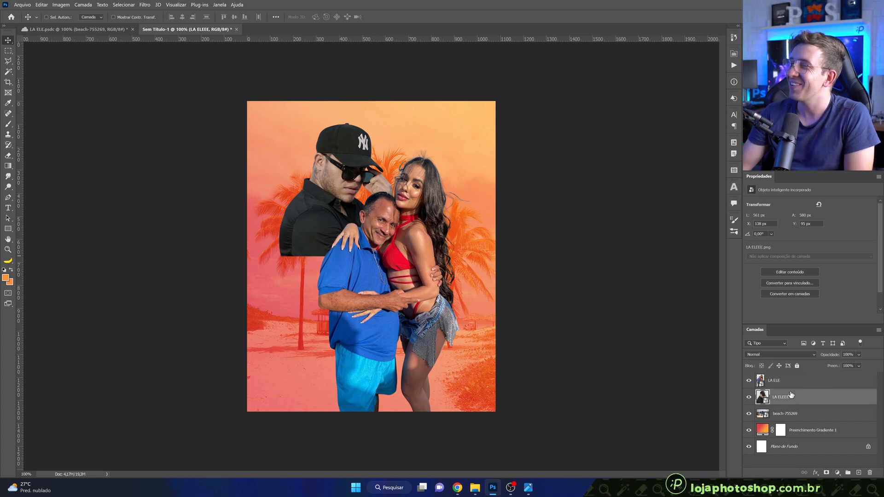
Step: Scale the man in the cap down to about 112.14% and position him at about X 142 px, Y 148 px
{"action": "left_click_drag", "start_coordinate": [333, 200], "coordinate": [330, 200]}
{"action": "key", "text": "ctrl+t"}
{"action": "mouse_move", "coordinate": [507, 107]}
{"action": "left_mouse_down"}
{"action": "mouse_move", "coordinate": [464, 133]}
{"action": "mouse_move", "coordinate": [498, 108]}
{"action": "left_mouse_up"}
{"action": "left_click_drag", "start_coordinate": [472, 142], "coordinate": [462, 145]}
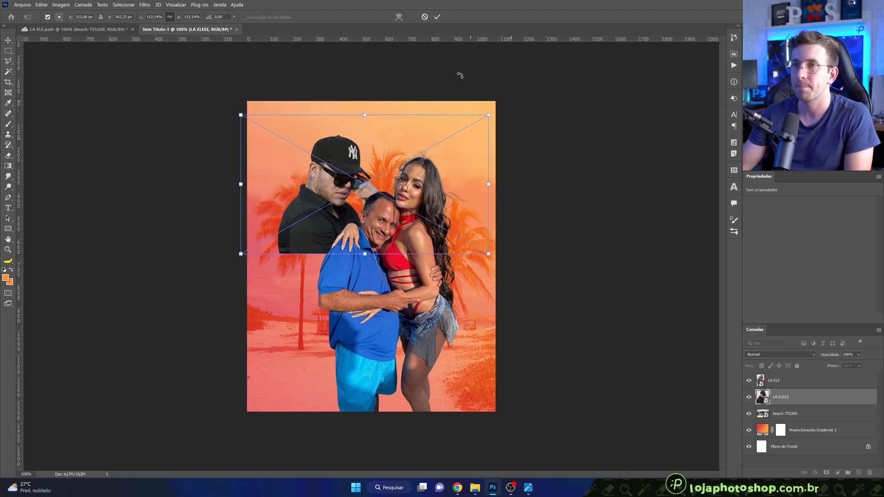
{"action": "left_click", "coordinate": [437, 17]}
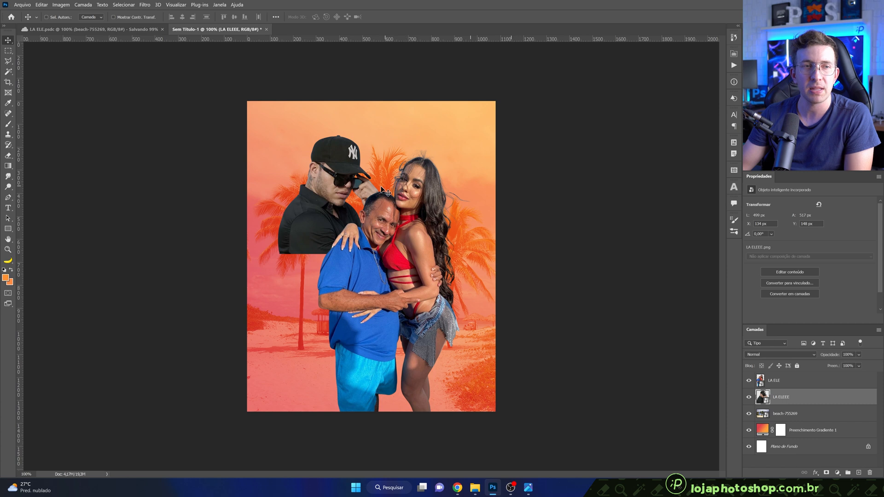
{"action": "left_click_drag", "start_coordinate": [349, 192], "coordinate": [351, 193]}
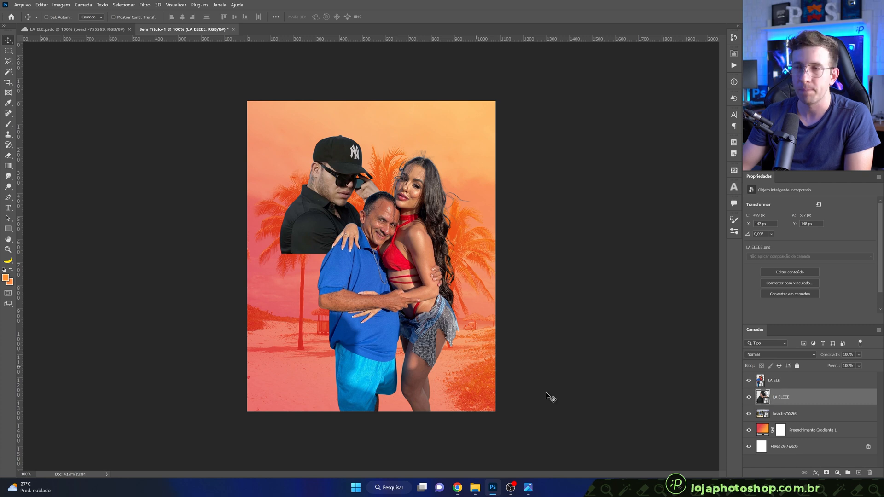
Step: Add a layer mask to both the LA ELEEE and LA ELE layers
{"action": "left_click", "coordinate": [826, 471]}
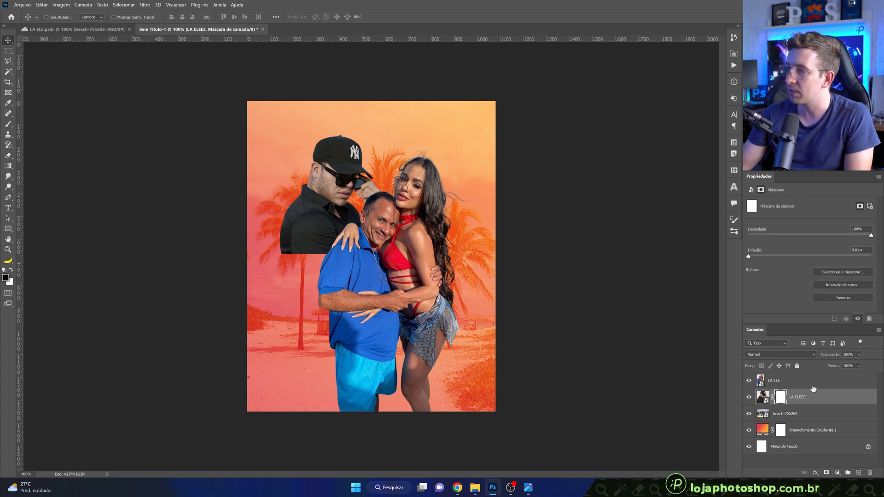
{"action": "key", "text": "alt+bracketright"}
{"action": "left_click", "coordinate": [826, 472]}
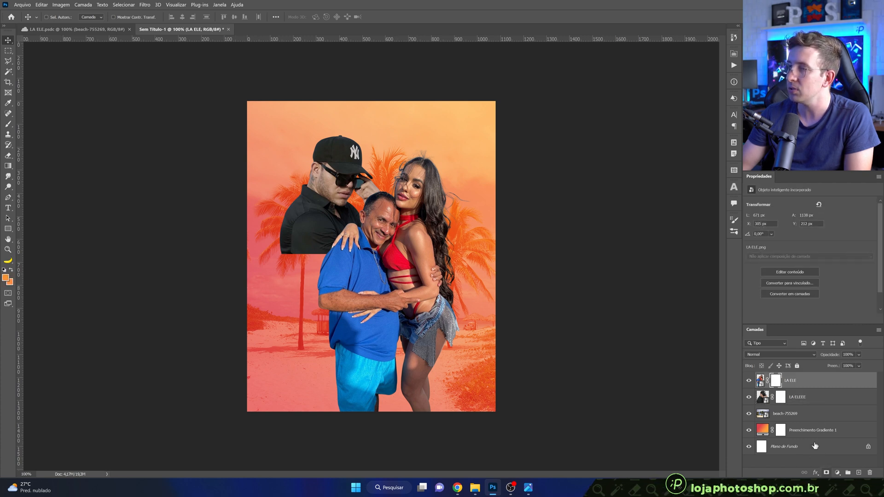
Step: Prepare a soft round brush with 40% flow for painting black on the LA ELEEE layer mask
{"action": "left_click", "coordinate": [784, 399]}
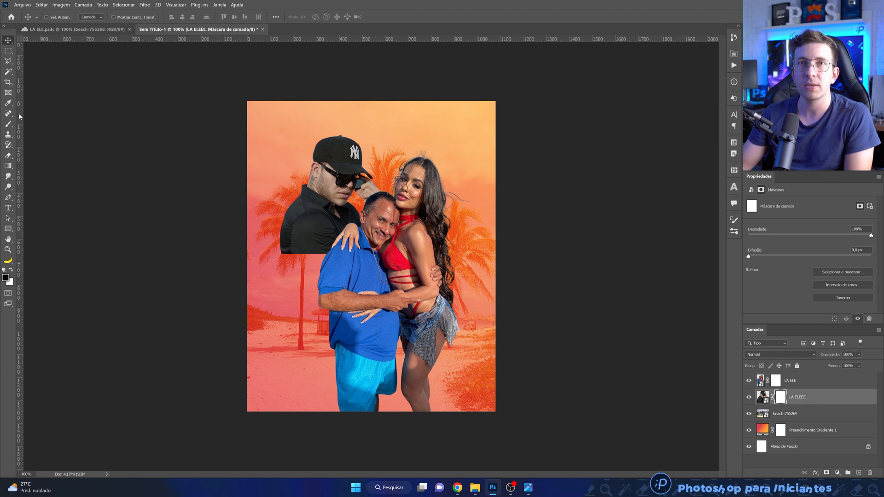
{"action": "left_click", "coordinate": [8, 124]}
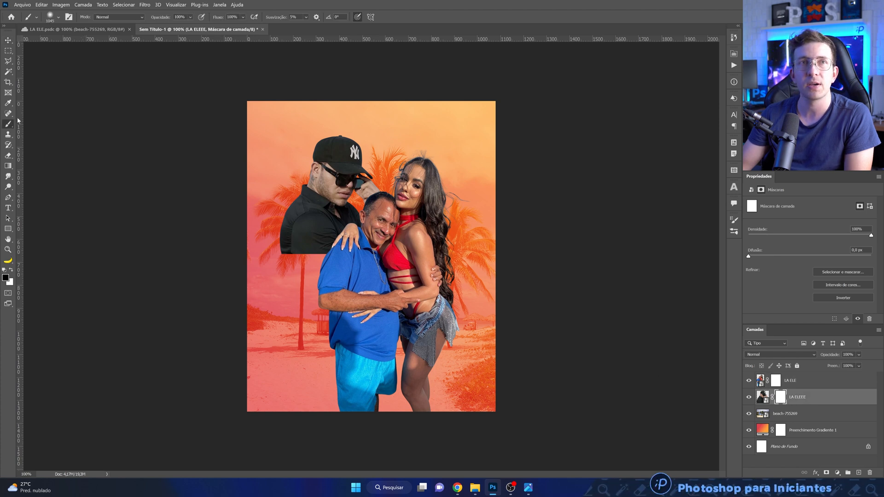
{"action": "left_click", "coordinate": [58, 18]}
{"action": "left_click_drag", "start_coordinate": [214, 277], "coordinate": [204, 132]}
{"action": "left_click", "coordinate": [58, 199]}
{"action": "left_click", "coordinate": [244, 17]}
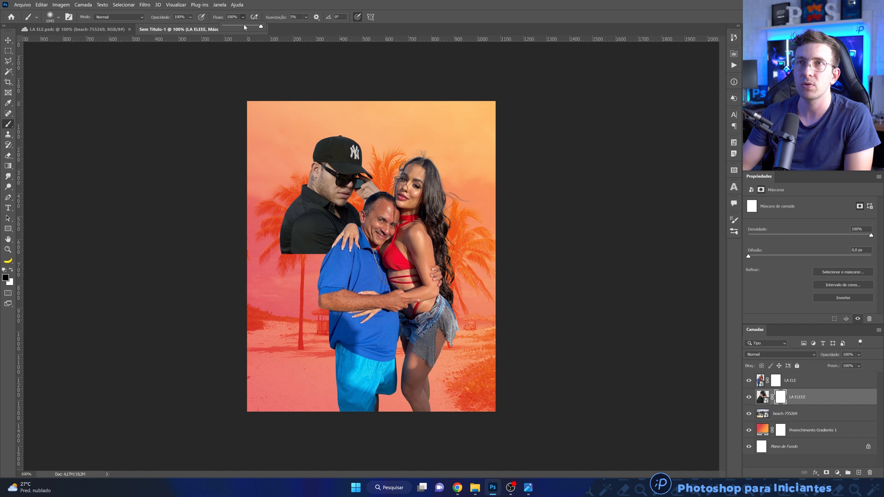
{"action": "left_click", "coordinate": [260, 8]}
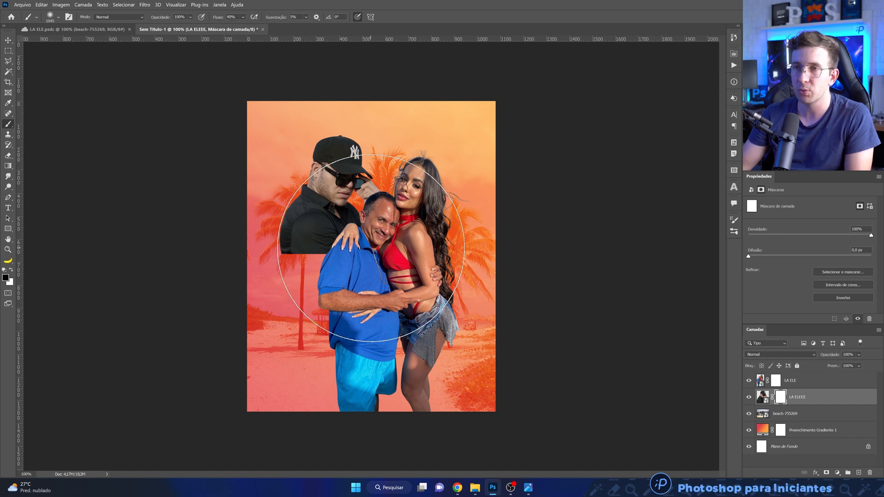
Step: Fade the couple's legs into the background along the poster's lower edge by painting black on the LA ELE mask
{"action": "mouse_move", "coordinate": [371, 248]}
{"action": "left_mouse_down"}
{"action": "mouse_move", "coordinate": [537, 243]}
{"action": "mouse_move", "coordinate": [254, 256]}
{"action": "mouse_move", "coordinate": [353, 250]}
{"action": "mouse_move", "coordinate": [342, 126]}
{"action": "mouse_move", "coordinate": [343, 298]}
{"action": "mouse_move", "coordinate": [330, 93]}
{"action": "left_mouse_up"}
{"action": "mouse_move", "coordinate": [385, 314]}
{"action": "left_mouse_down"}
{"action": "mouse_move", "coordinate": [366, 316]}
{"action": "mouse_move", "coordinate": [316, 415]}
{"action": "left_mouse_up"}
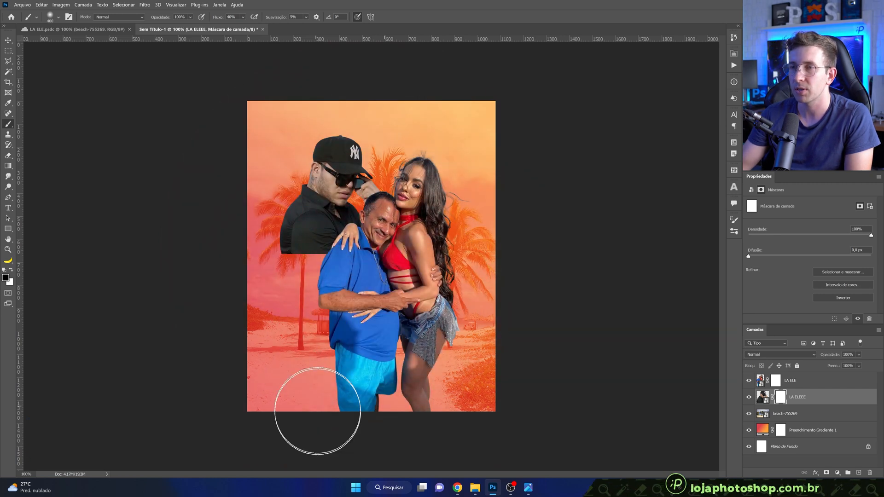
{"action": "mouse_move", "coordinate": [277, 350]}
{"action": "left_mouse_down"}
{"action": "mouse_move", "coordinate": [297, 339]}
{"action": "mouse_move", "coordinate": [306, 445]}
{"action": "left_mouse_up"}
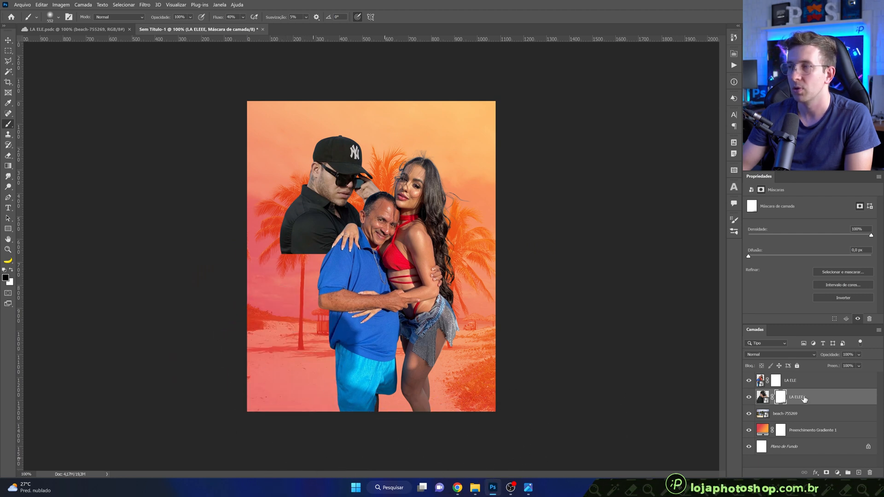
{"action": "left_click", "coordinate": [777, 382]}
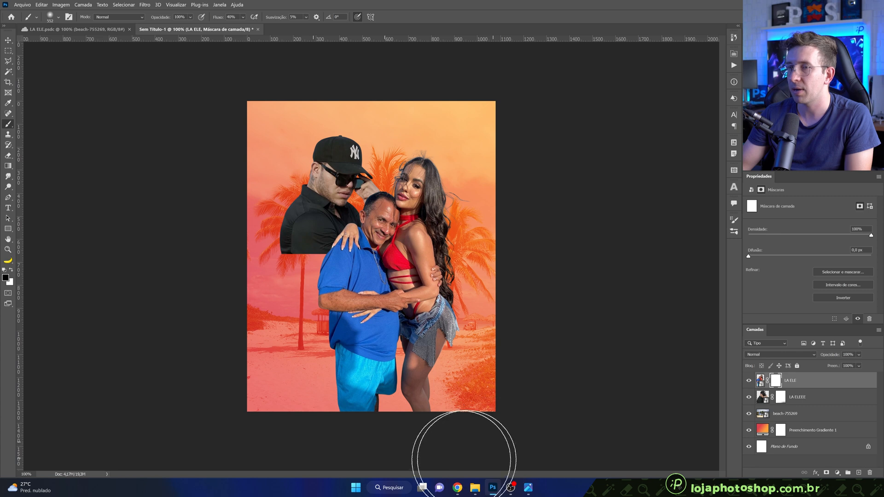
{"action": "left_click_drag", "start_coordinate": [475, 365], "coordinate": [489, 362]}
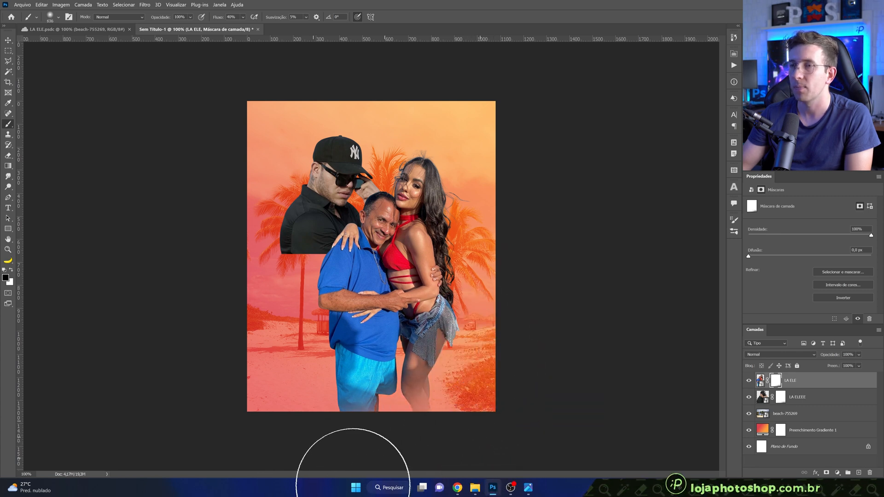
Step: Fade the straight-cut lower torso of the man in the cap into the background on the LA ELEEE mask
{"action": "left_click", "coordinate": [779, 399]}
{"action": "scroll", "coordinate": [357, 266], "scroll_direction": "up", "scroll_amount": 3}
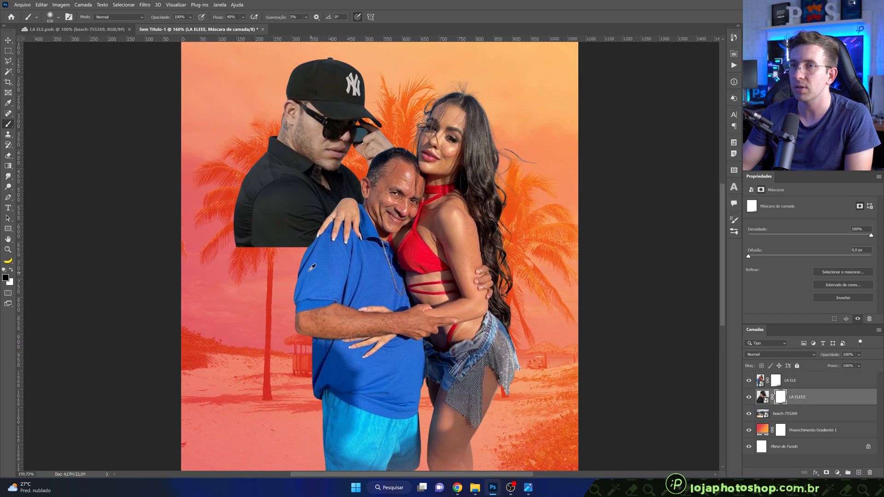
{"action": "mouse_move", "coordinate": [244, 287]}
{"action": "left_mouse_down"}
{"action": "mouse_move", "coordinate": [306, 276]}
{"action": "mouse_move", "coordinate": [203, 297]}
{"action": "left_mouse_up"}
{"action": "right_click", "coordinate": [285, 326], "text": "alt"}
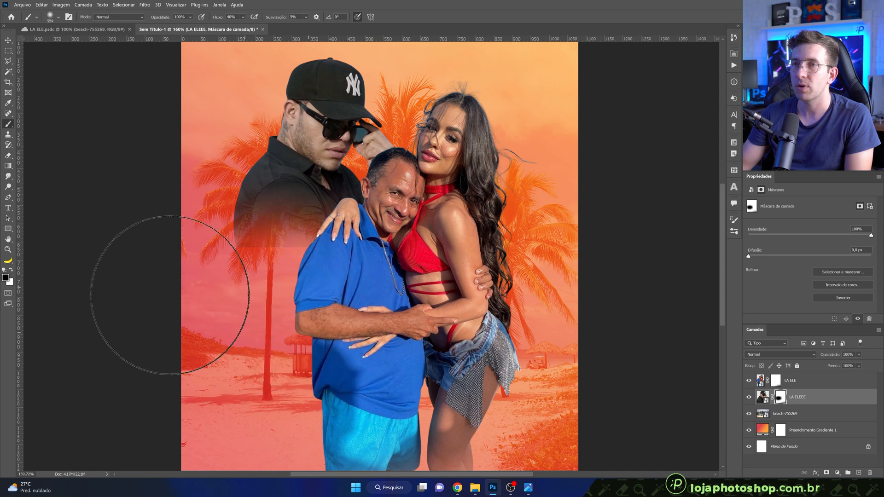
{"action": "mouse_move", "coordinate": [304, 350]}
{"action": "left_mouse_down"}
{"action": "mouse_move", "coordinate": [257, 345]}
{"action": "mouse_move", "coordinate": [266, 346]}
{"action": "mouse_move", "coordinate": [188, 296]}
{"action": "mouse_move", "coordinate": [364, 347]}
{"action": "left_mouse_up"}
{"action": "scroll", "coordinate": [364, 347], "scroll_direction": "down", "scroll_amount": 3}
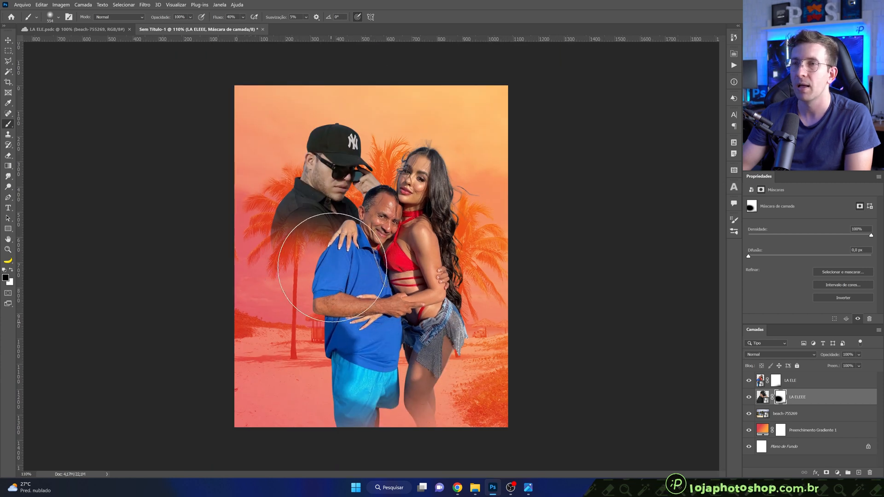
{"action": "scroll", "coordinate": [383, 290], "scroll_direction": "down", "scroll_amount": 2}
{"action": "scroll", "coordinate": [383, 290], "scroll_direction": "up", "scroll_amount": 3}
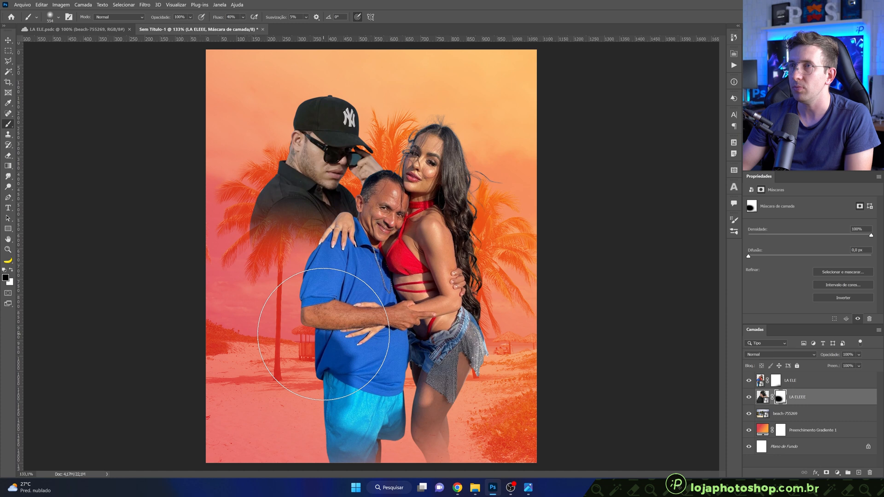
Step: Hide the stray hairs above the woman's head by painting with a small black brush on the LA ELE mask
{"action": "left_click", "coordinate": [776, 382]}
{"action": "scroll", "coordinate": [470, 232], "scroll_direction": "up", "scroll_amount": 3}
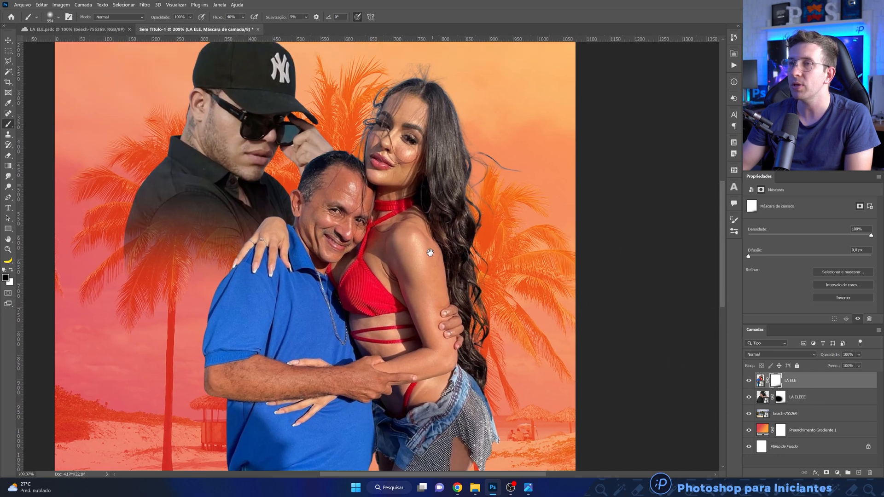
{"action": "scroll", "coordinate": [415, 276], "scroll_direction": "up", "scroll_amount": 2}
{"action": "scroll", "coordinate": [430, 217], "scroll_direction": "up", "scroll_amount": 3}
{"action": "left_click_drag", "start_coordinate": [430, 212], "coordinate": [364, 203]}
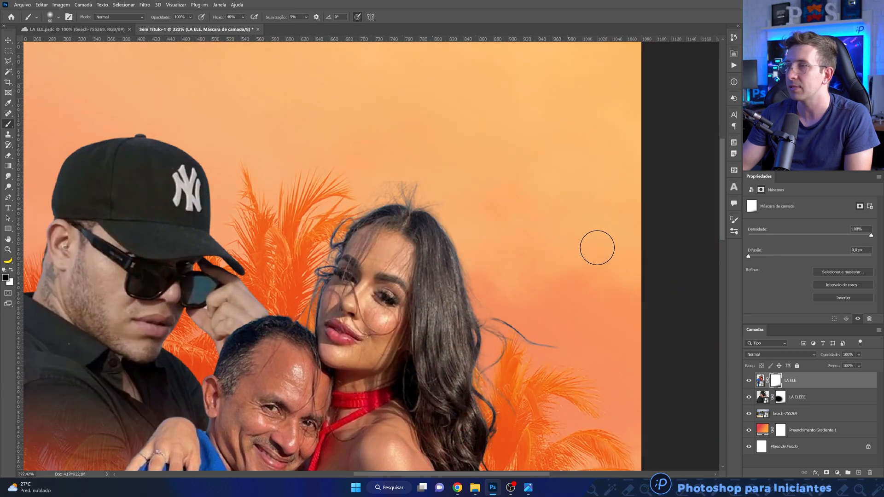
{"action": "left_click_drag", "start_coordinate": [438, 167], "coordinate": [451, 175]}
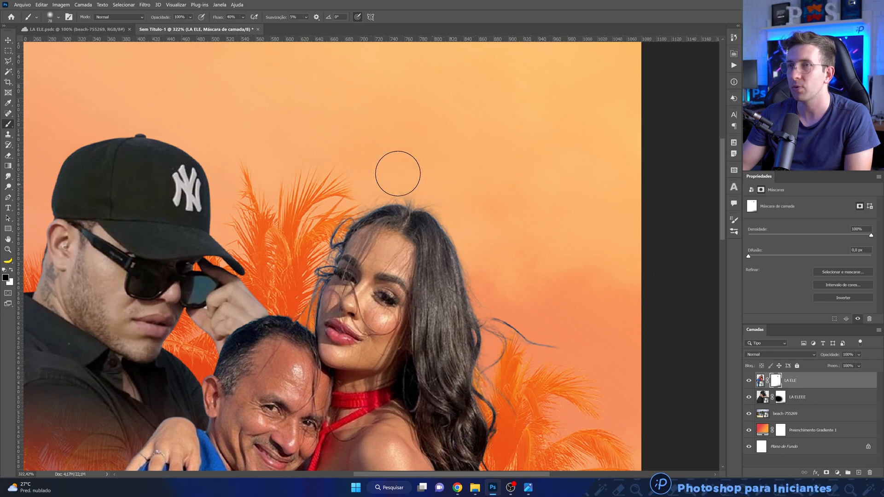
{"action": "scroll", "coordinate": [504, 326], "scroll_direction": "down", "scroll_amount": 2}
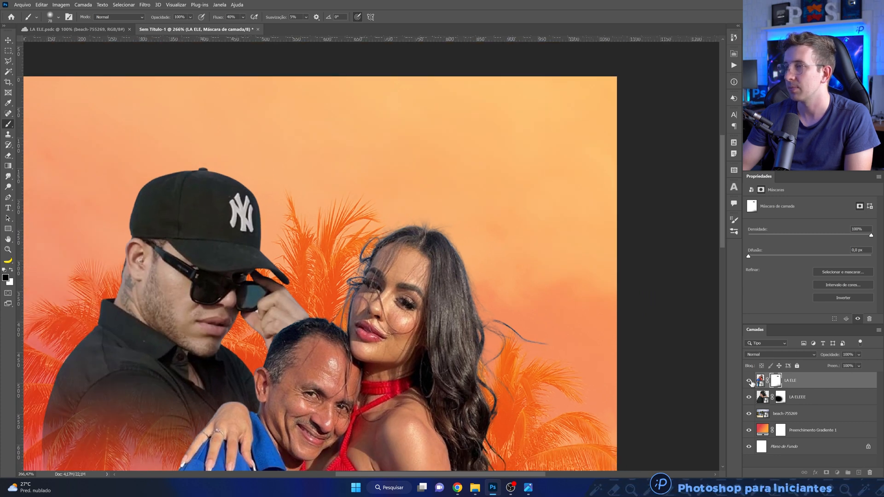
{"action": "scroll", "coordinate": [459, 306], "scroll_direction": "down", "scroll_amount": 10}
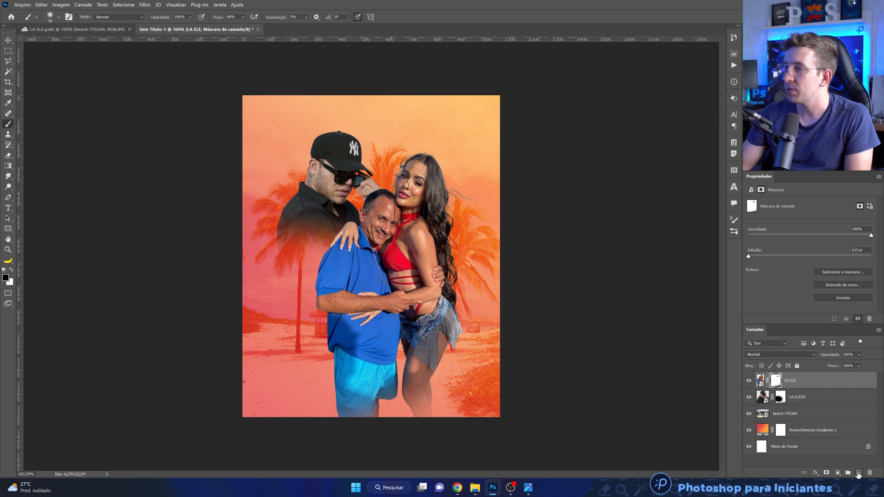
Step: Create an empty layer above LA ELE and set the brush flow to 100%
{"action": "left_click", "coordinate": [858, 474]}
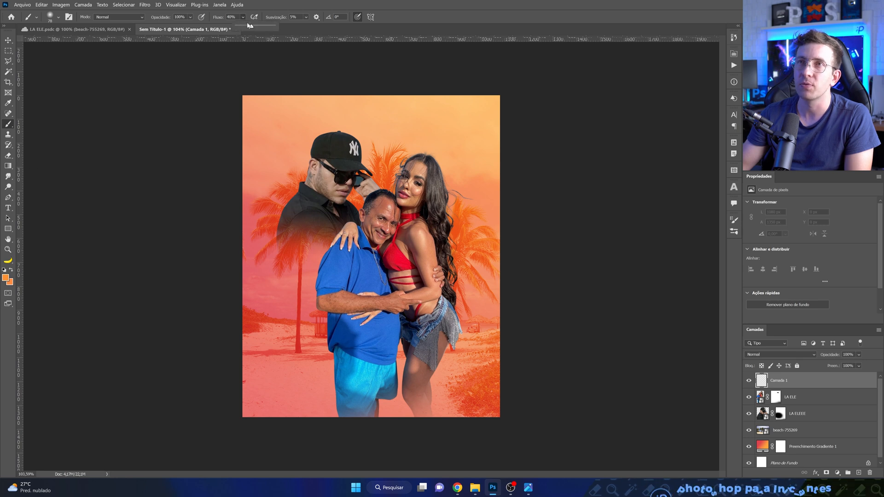
{"action": "left_click_drag", "start_coordinate": [347, 171], "coordinate": [405, 171]}
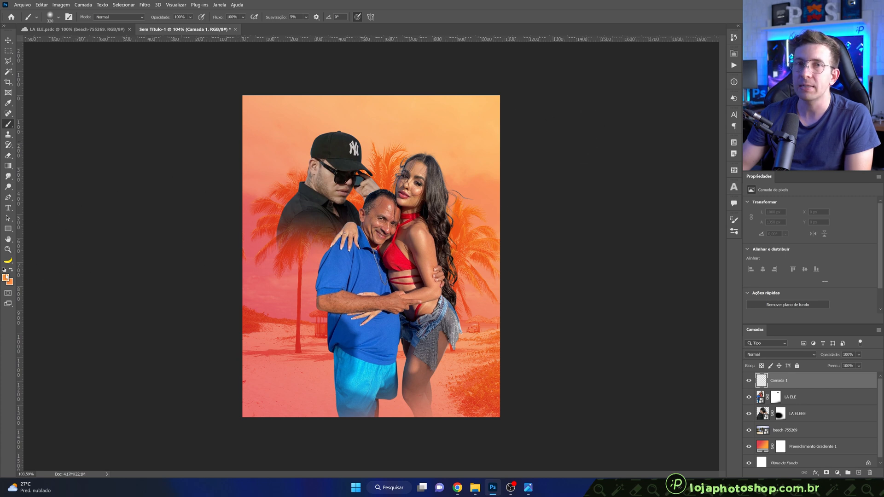
Step: Set the foreground colour to orange #ff9a3d, starting from a tone sampled in the poster's sky
{"action": "left_click", "coordinate": [5, 278]}
{"action": "left_click", "coordinate": [396, 136]}
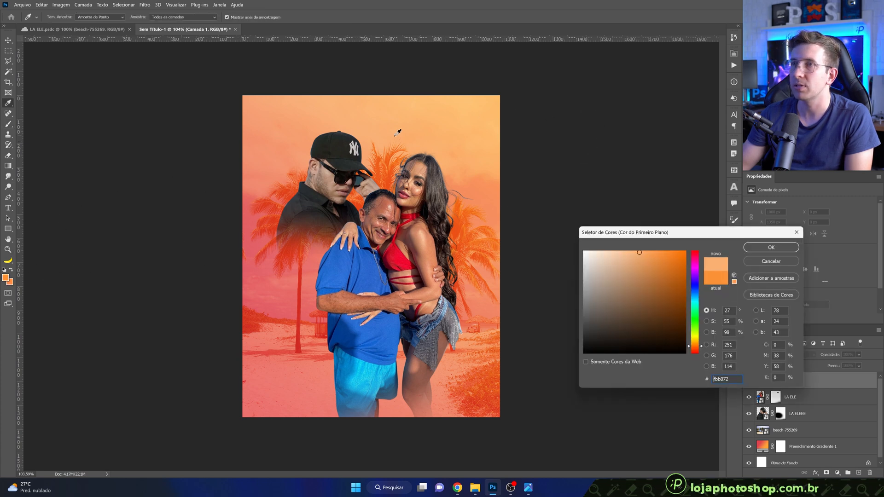
{"action": "left_click", "coordinate": [382, 114]}
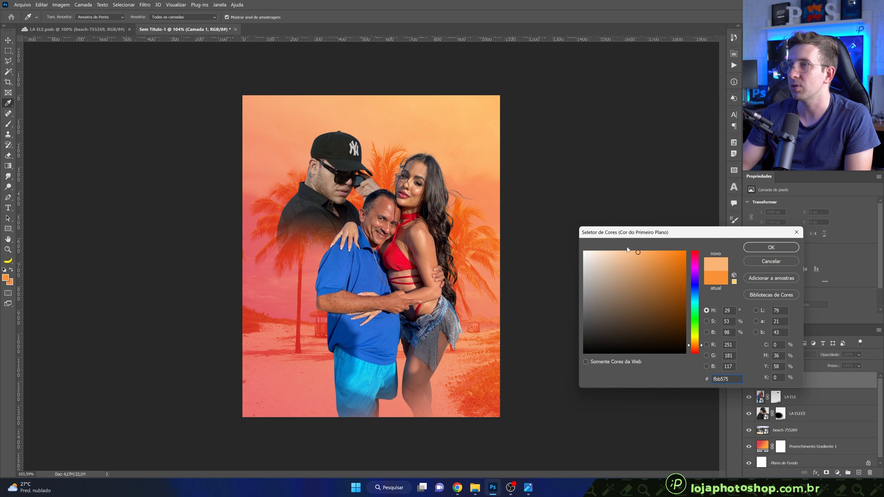
{"action": "left_click_drag", "start_coordinate": [644, 253], "coordinate": [660, 251]}
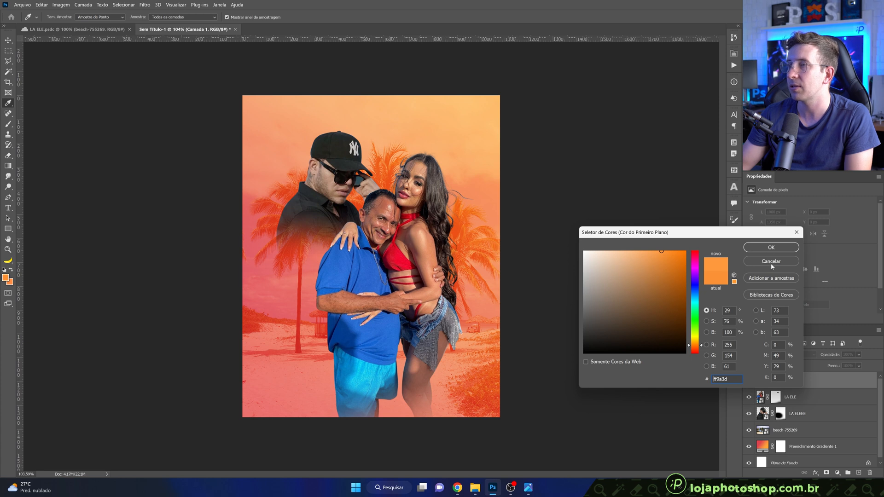
{"action": "left_click", "coordinate": [771, 247]}
{"action": "key", "text": "b"}
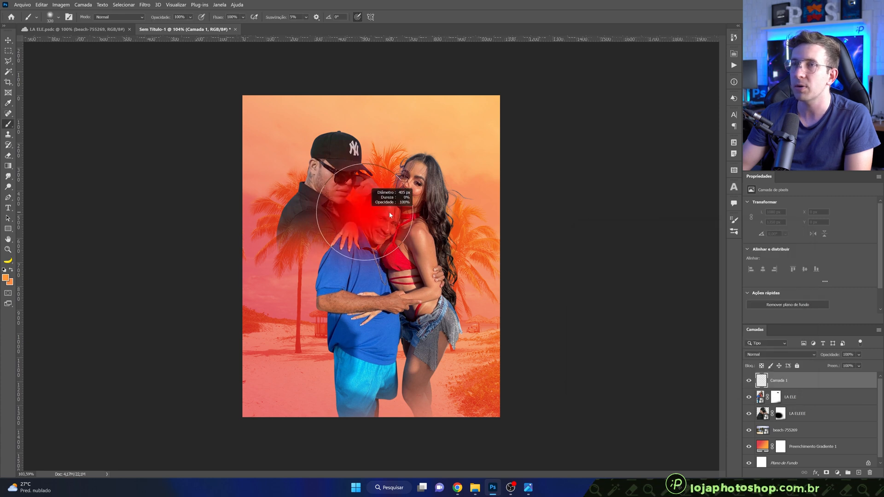
Step: Set the foreground colour to the redder orange #fe7d4b for the brush
{"action": "left_click", "coordinate": [6, 278]}
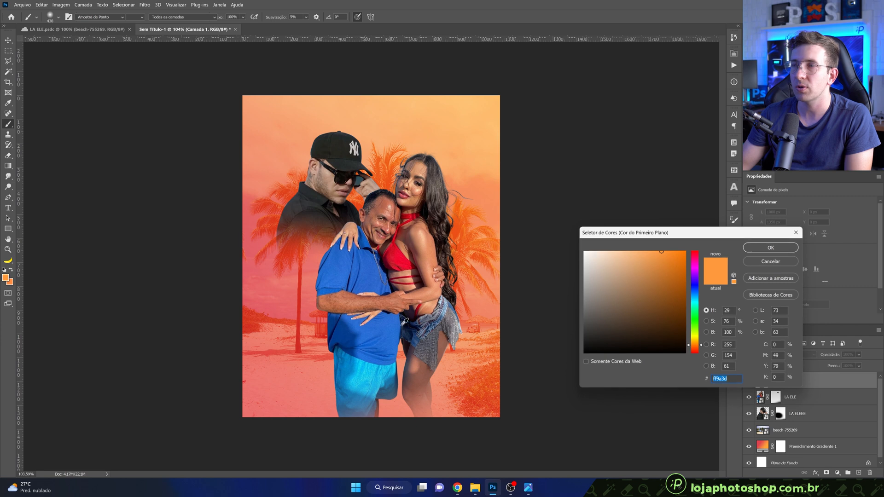
{"action": "left_click", "coordinate": [702, 349]}
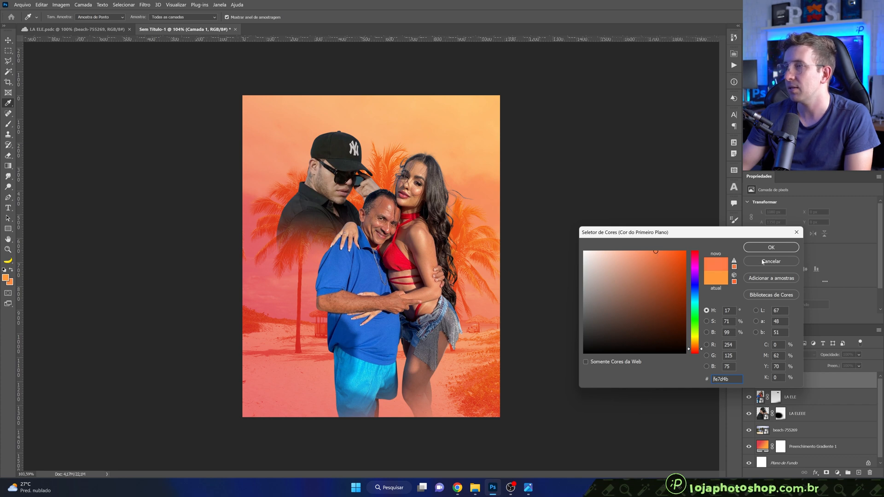
{"action": "left_click", "coordinate": [772, 248]}
{"action": "key", "text": "b"}
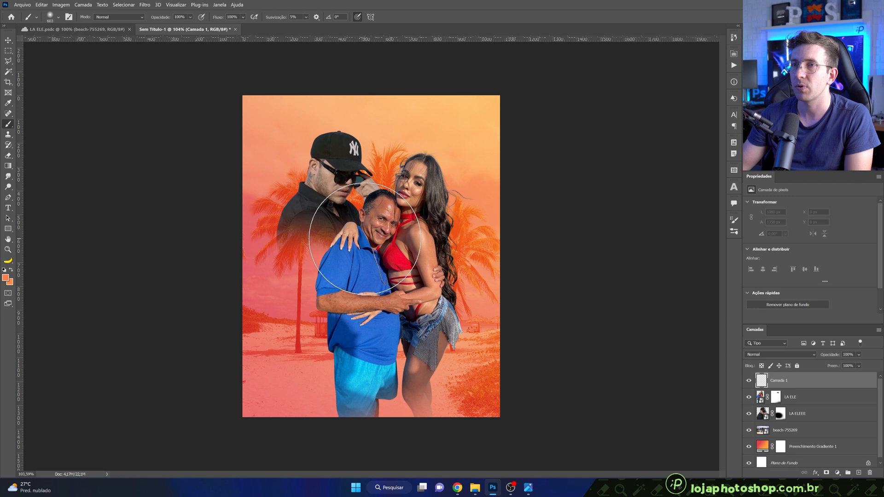
Step: Paint large soft orange light spots on Camada 1 over the woman's upper right, the right edge and the lower edge by her legs
{"action": "left_click", "coordinate": [364, 239]}
{"action": "key", "text": "ctrl+z"}
{"action": "left_click_drag", "start_coordinate": [393, 263], "coordinate": [424, 263]}
{"action": "mouse_move", "coordinate": [414, 198]}
{"action": "left_mouse_down"}
{"action": "mouse_move", "coordinate": [479, 177]}
{"action": "mouse_move", "coordinate": [476, 156]}
{"action": "left_mouse_up"}
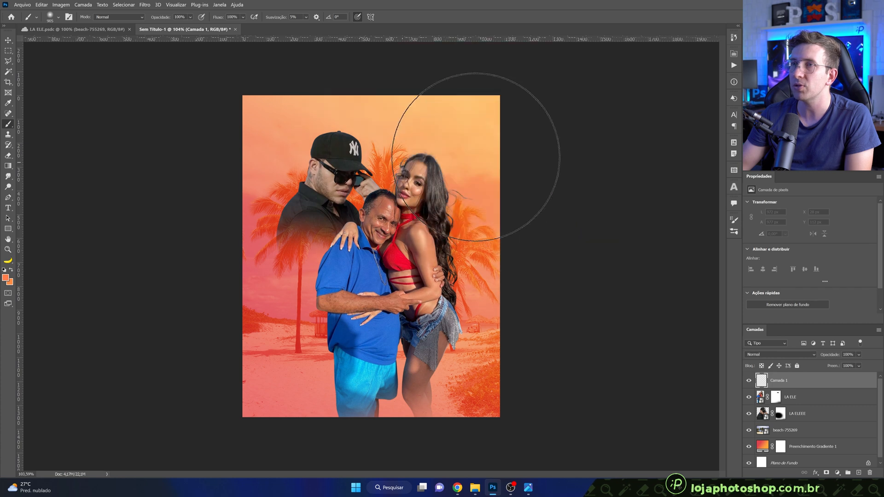
{"action": "left_click", "coordinate": [476, 157]}
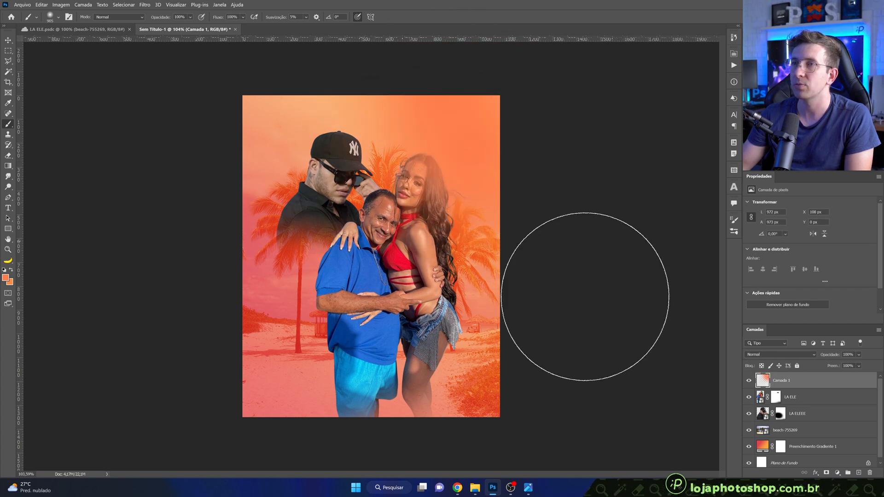
{"action": "left_click", "coordinate": [530, 197]}
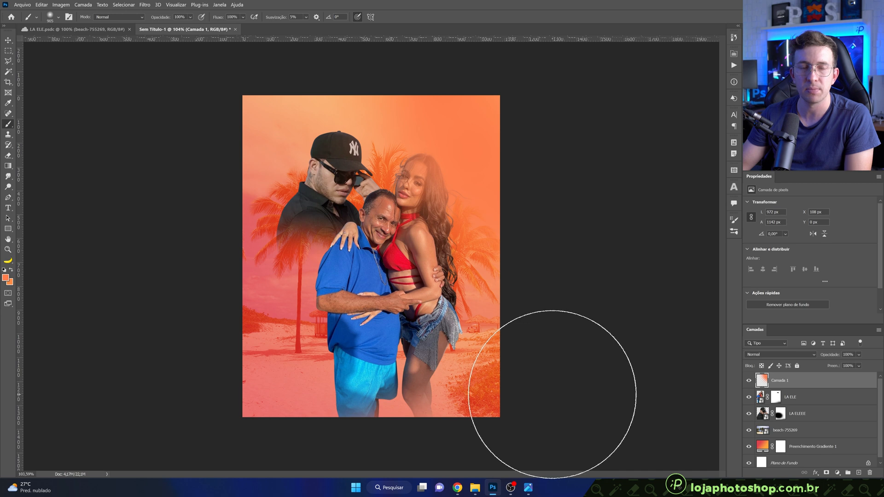
{"action": "left_click", "coordinate": [412, 435]}
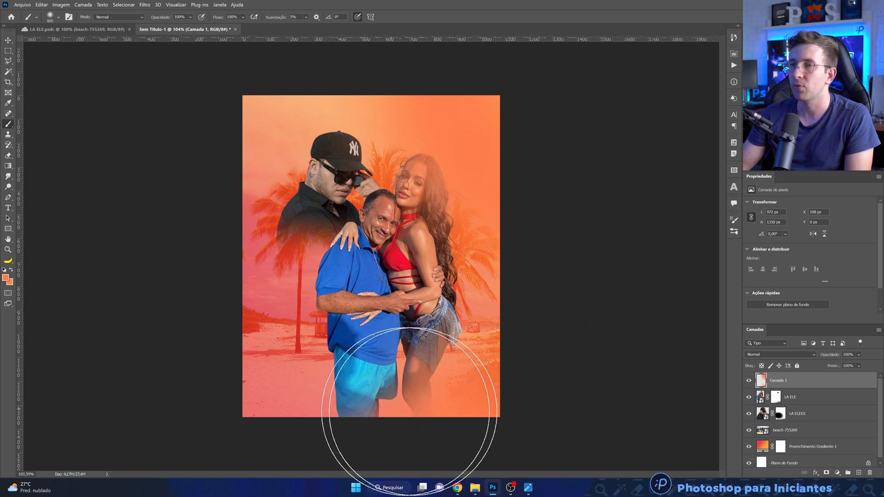
Step: Set the Camada 1 blend mode to Divisão and compare the poster with the layer hidden and shown
{"action": "left_click", "coordinate": [811, 356]}
{"action": "left_click", "coordinate": [803, 356]}
{"action": "left_click", "coordinate": [803, 354]}
{"action": "left_click", "coordinate": [793, 340]}
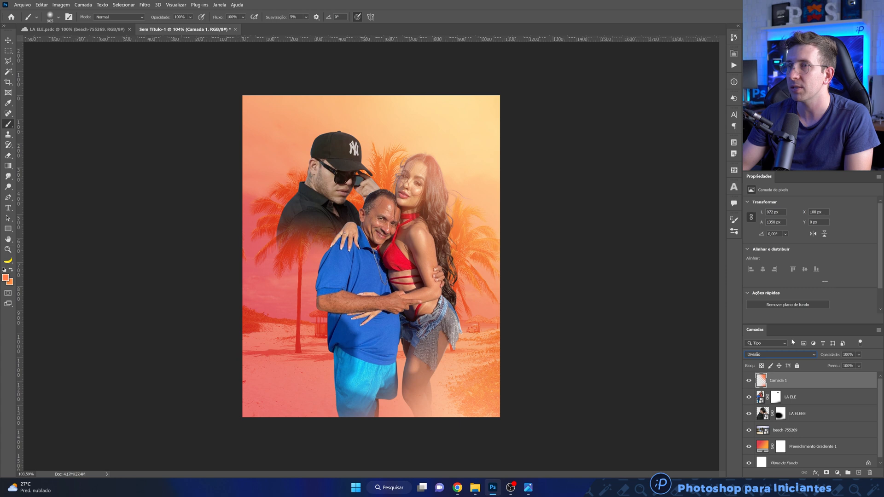
{"action": "left_click", "coordinate": [751, 382]}
{"action": "left_click", "coordinate": [751, 381]}
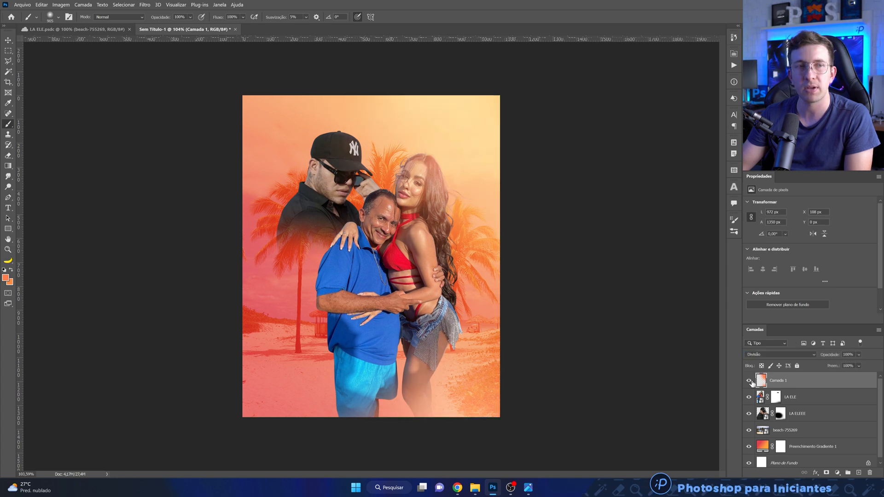
{"action": "left_click", "coordinate": [751, 381]}
{"action": "left_click", "coordinate": [751, 381]}
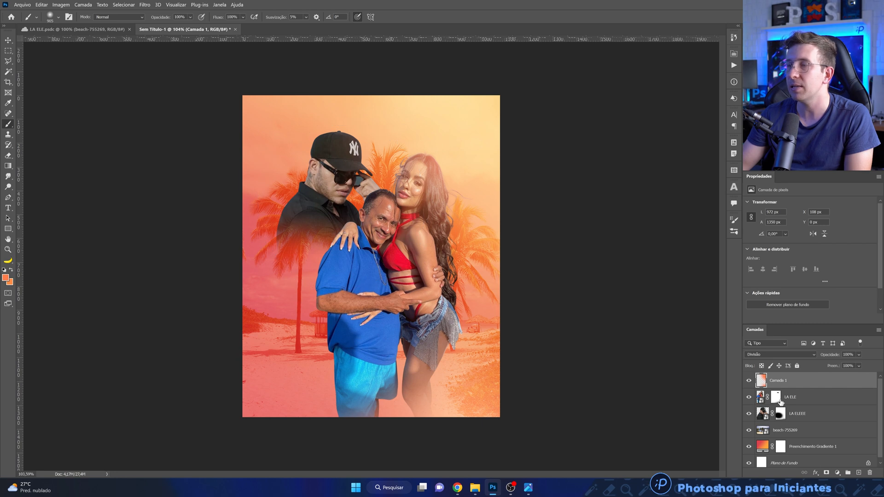
Step: Create a layer above LA ELEEE and paint a soft orange glow on it over the capped man's lower torso
{"action": "left_click", "coordinate": [788, 421]}
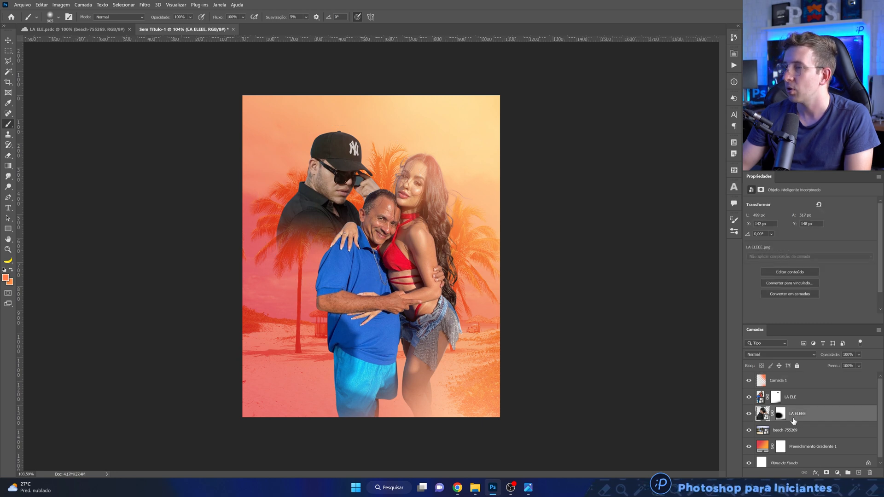
{"action": "left_click", "coordinate": [859, 473]}
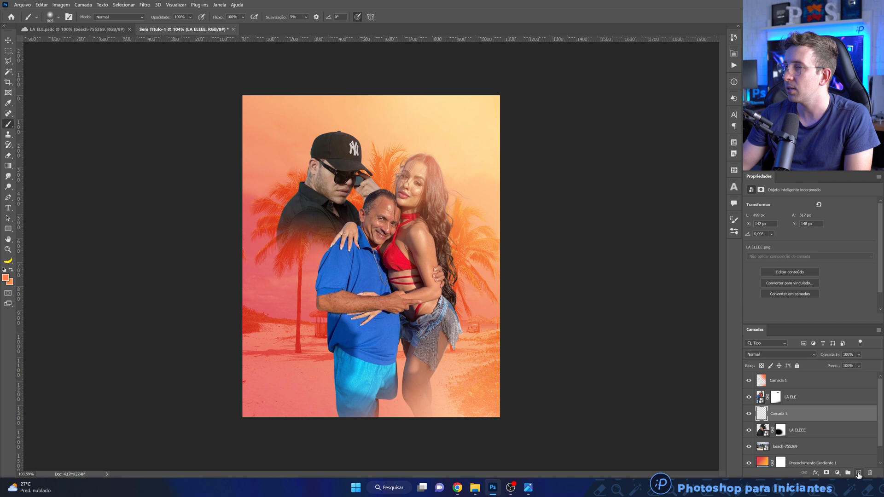
{"action": "left_click_drag", "start_coordinate": [404, 263], "coordinate": [367, 264]}
{"action": "left_click", "coordinate": [367, 259]}
{"action": "left_click", "coordinate": [384, 248]}
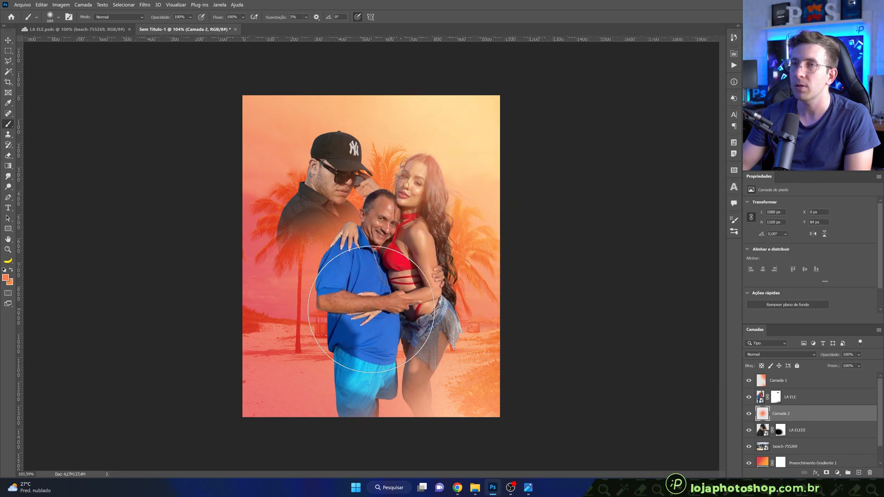
{"action": "left_click", "coordinate": [363, 268]}
Step: Set the Camada 2 blend mode to Divisão and compare the poster with the glow hidden and shown
{"action": "left_click", "coordinate": [766, 355]}
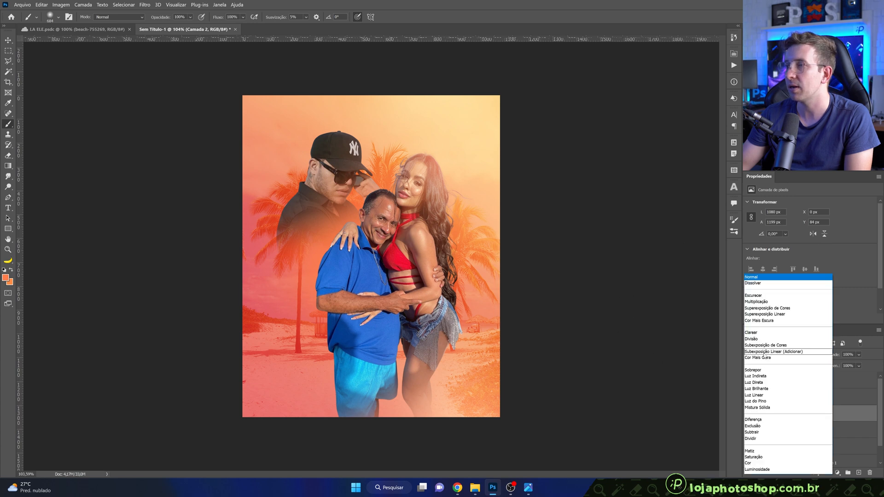
{"action": "left_click", "coordinate": [766, 339]}
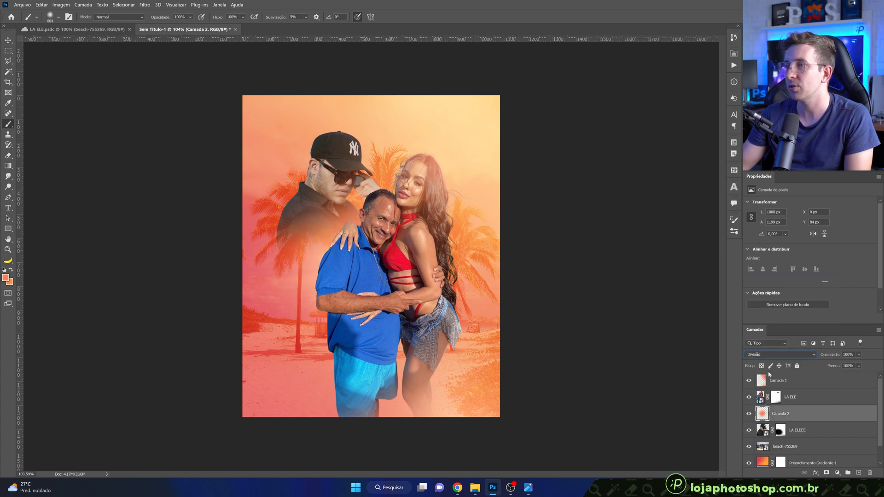
{"action": "left_click", "coordinate": [750, 413]}
{"action": "left_click", "coordinate": [750, 413]}
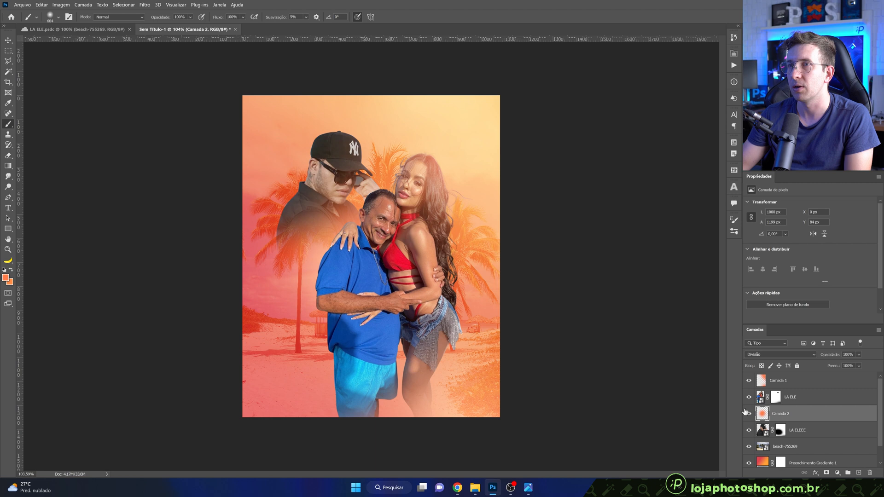
{"action": "scroll", "coordinate": [386, 262], "scroll_direction": "down", "scroll_amount": 3}
{"action": "scroll", "coordinate": [387, 260], "scroll_direction": "down", "scroll_amount": 2}
{"action": "scroll", "coordinate": [393, 267], "scroll_direction": "up", "scroll_amount": 5}
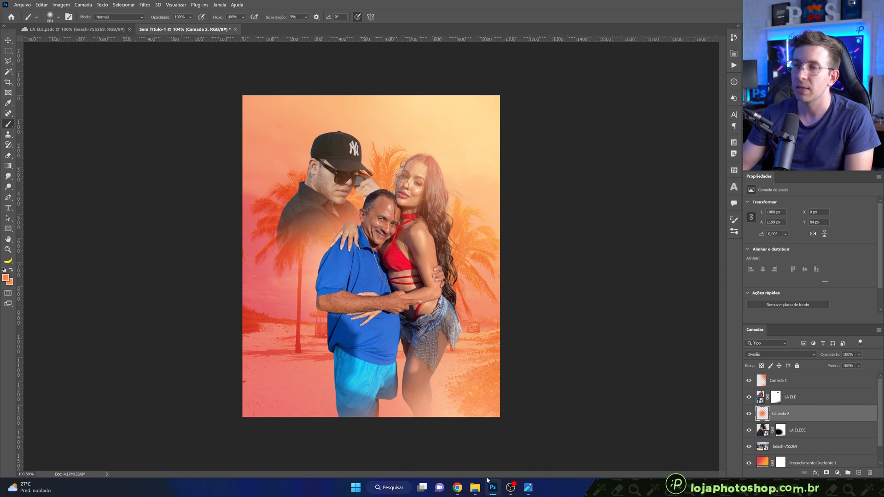
Step: Preview the FOLHAS palm leaf image from the SOCIAL MEDIA LA ELE folder and return to the Photoshop poster
{"action": "mouse_move", "coordinate": [476, 487]}
{"action": "left_click", "coordinate": [506, 456]}
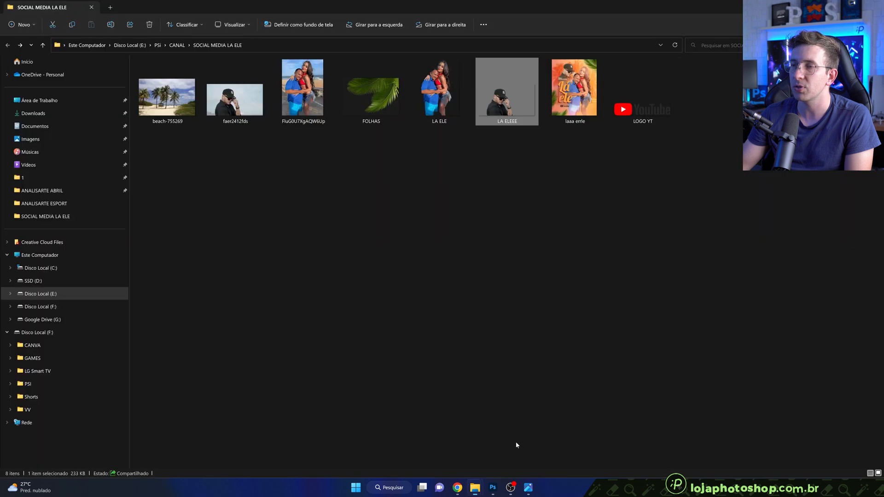
{"action": "left_click", "coordinate": [523, 249]}
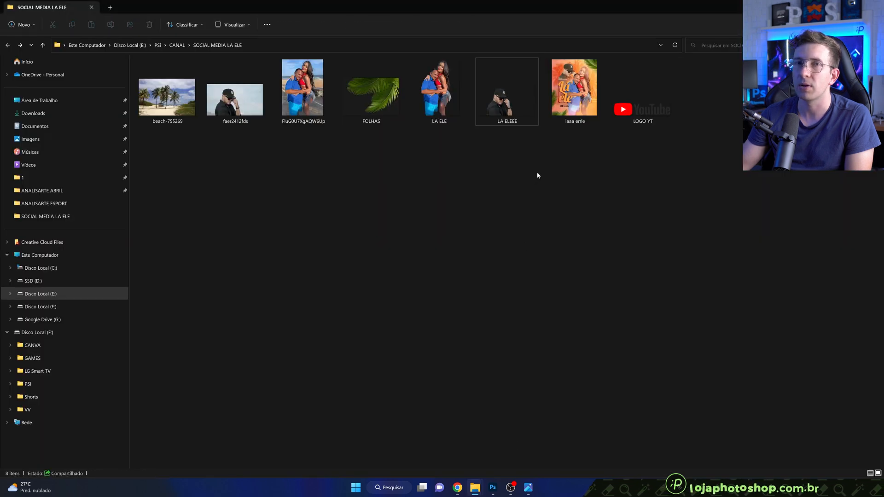
{"action": "double_click", "coordinate": [372, 95]}
{"action": "left_click", "coordinate": [625, 275]}
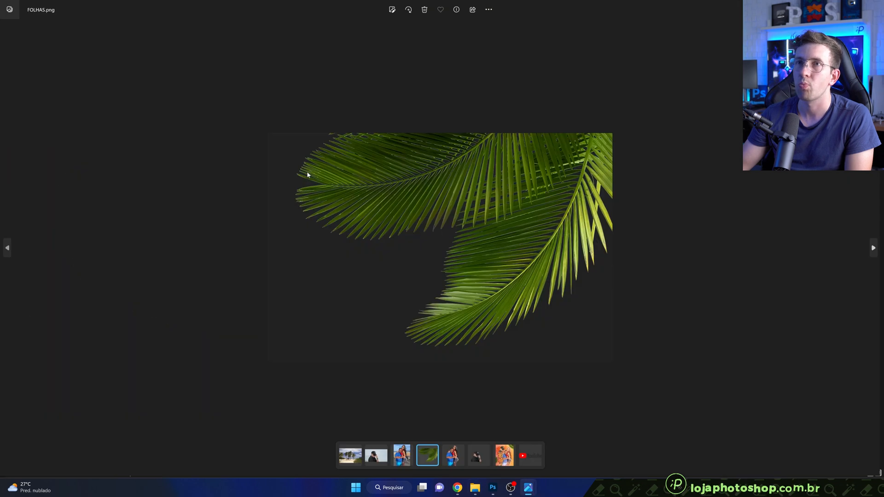
{"action": "key", "text": "alt+F4"}
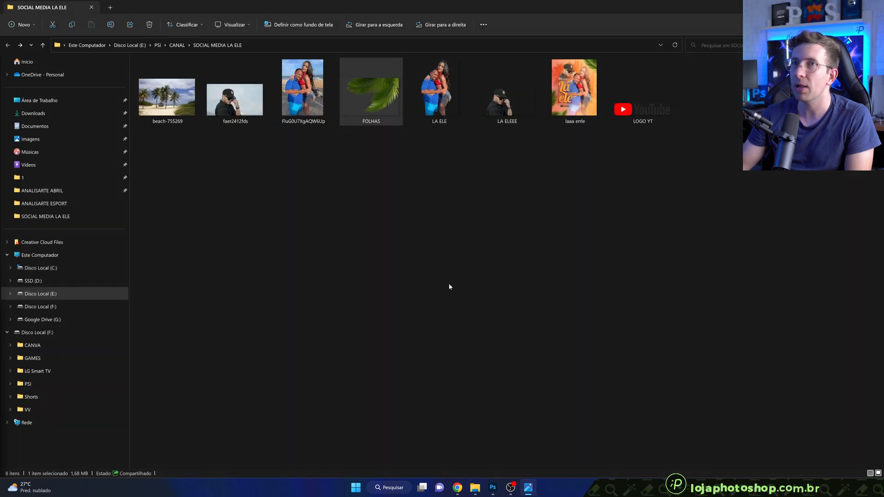
{"action": "left_click", "coordinate": [490, 444]}
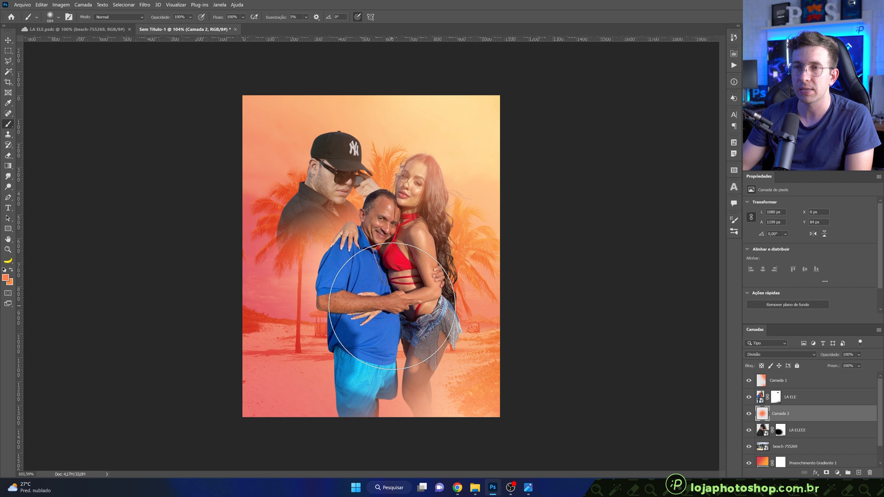
Step: Add the two-line text "Lá ele" in Zing Rust Demo at 20 pt beside the man in blue
{"action": "left_click", "coordinate": [8, 207]}
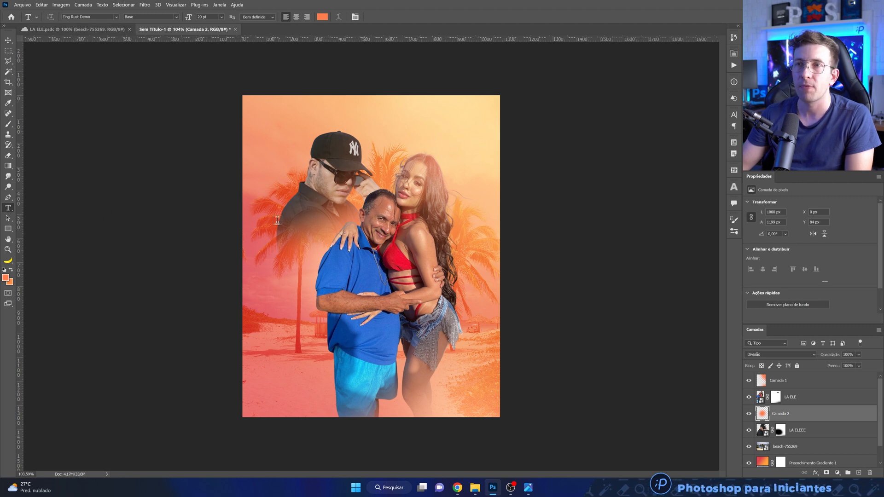
{"action": "left_click", "coordinate": [284, 234]}
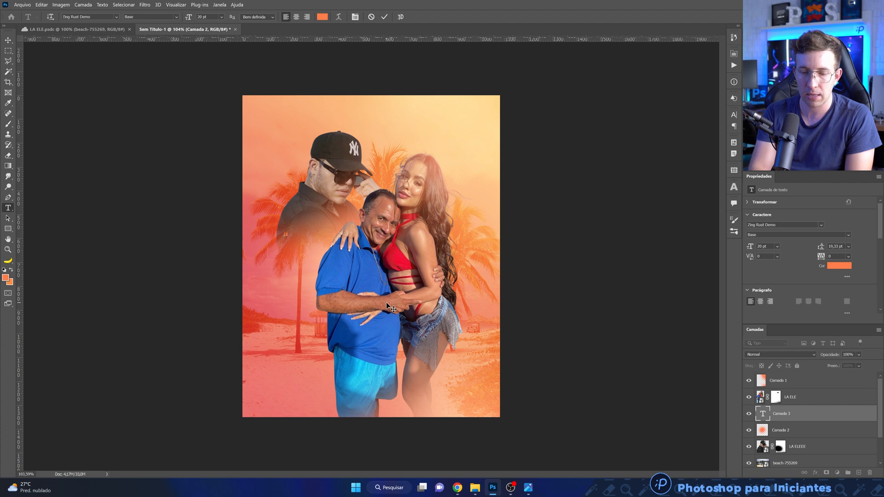
{"action": "left_click", "coordinate": [385, 17]}
Step: Enlarge the "Lá ele" text to about 231 pt and place it below the man in the cap, beside the couple
{"action": "key", "text": "ctrl+t"}
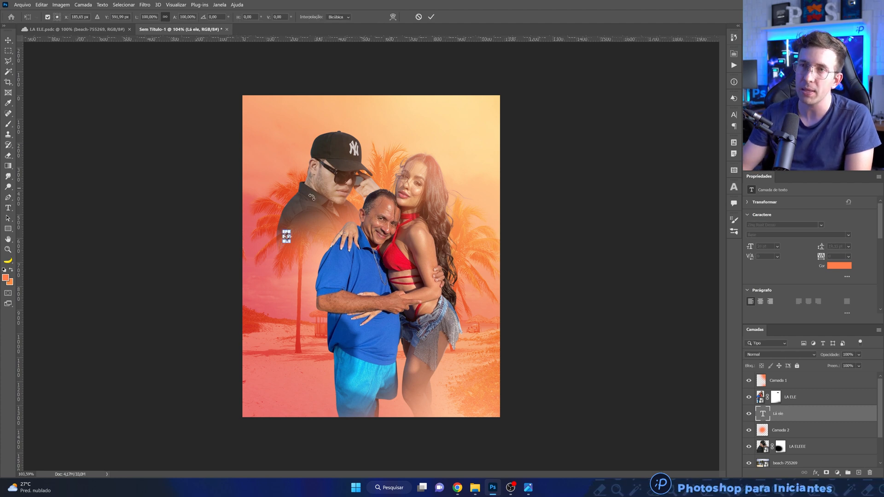
{"action": "left_click_drag", "start_coordinate": [292, 229], "coordinate": [374, 173]}
{"action": "left_click_drag", "start_coordinate": [308, 203], "coordinate": [301, 285]}
{"action": "left_click_drag", "start_coordinate": [324, 241], "coordinate": [342, 209]}
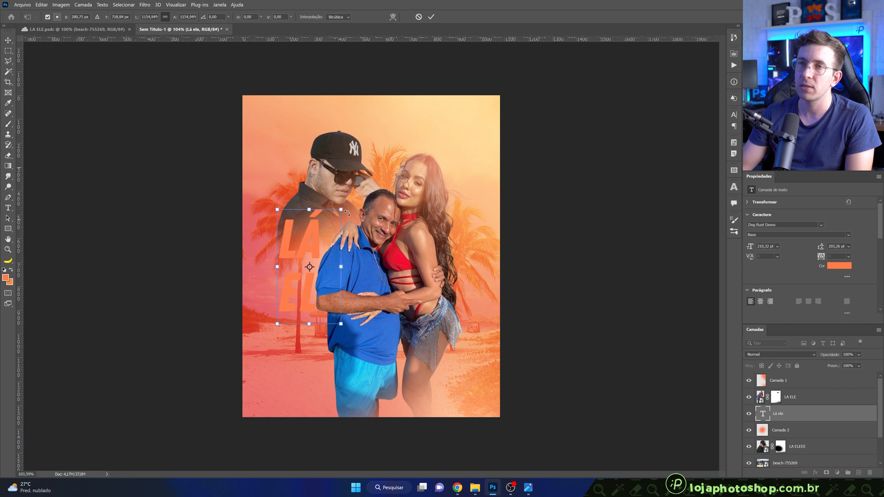
{"action": "left_click", "coordinate": [432, 17]}
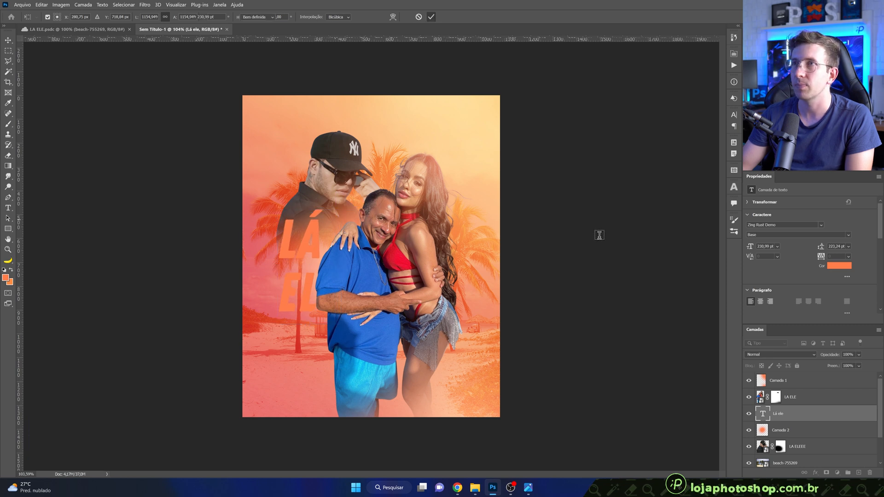
Step: Bring the "Lá ele" text layer above Camada 1 and shift the text slightly down on the poster
{"action": "left_click_drag", "start_coordinate": [787, 411], "coordinate": [790, 373]}
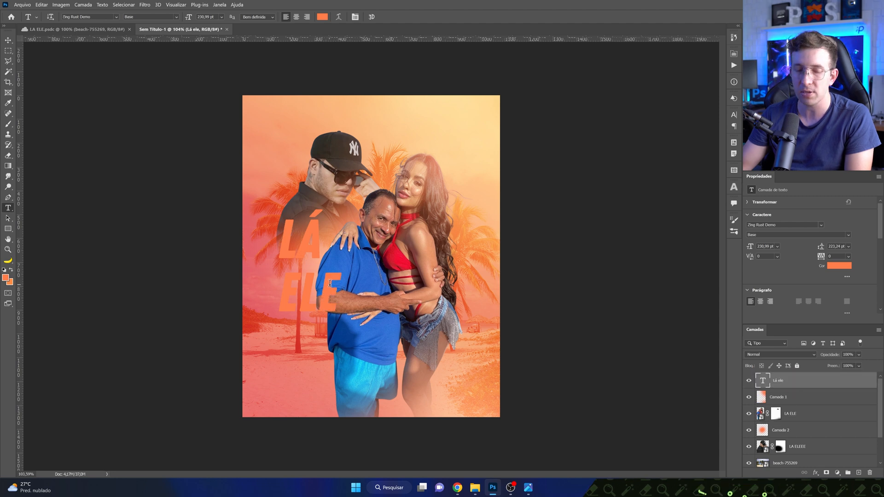
{"action": "key", "text": "v"}
{"action": "left_click_drag", "start_coordinate": [327, 284], "coordinate": [327, 287]}
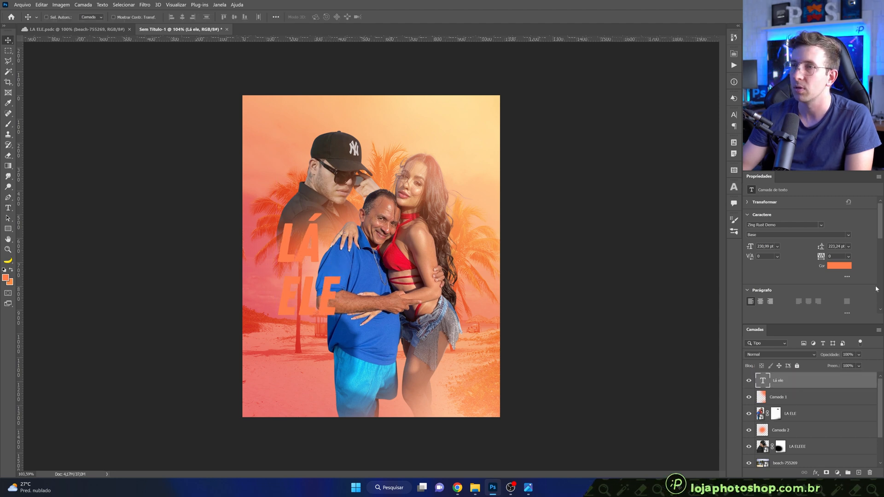
Step: Change the colour of the "Lá ele" text to white
{"action": "left_click", "coordinate": [840, 266]}
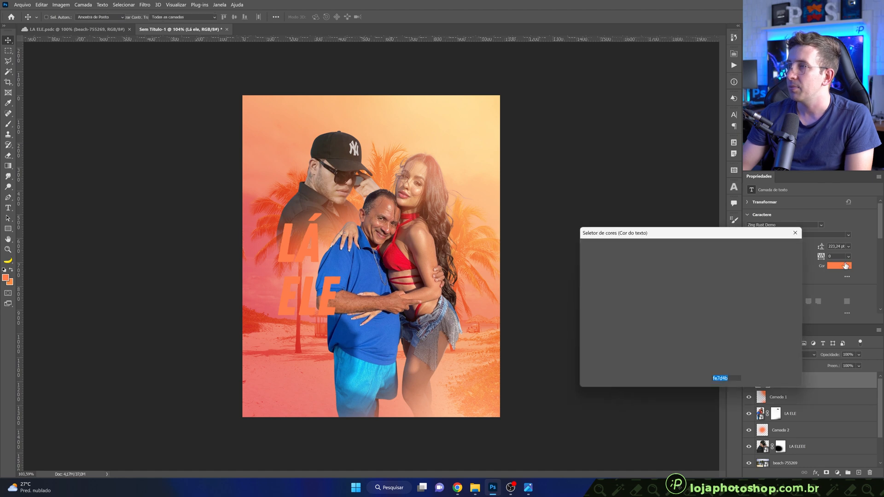
{"action": "left_click_drag", "start_coordinate": [602, 277], "coordinate": [584, 252]}
{"action": "left_click", "coordinate": [768, 249]}
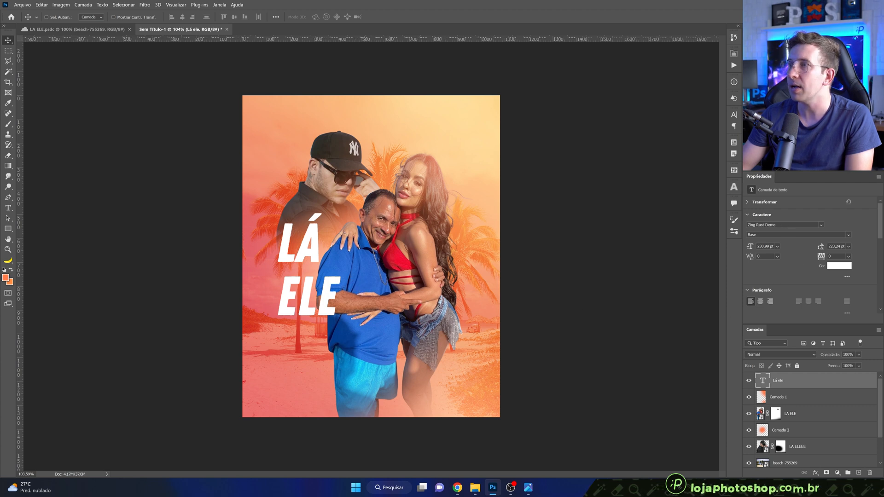
Step: Change the font of the "Lá ele" text to Lobster Regular
{"action": "left_click", "coordinate": [789, 226]}
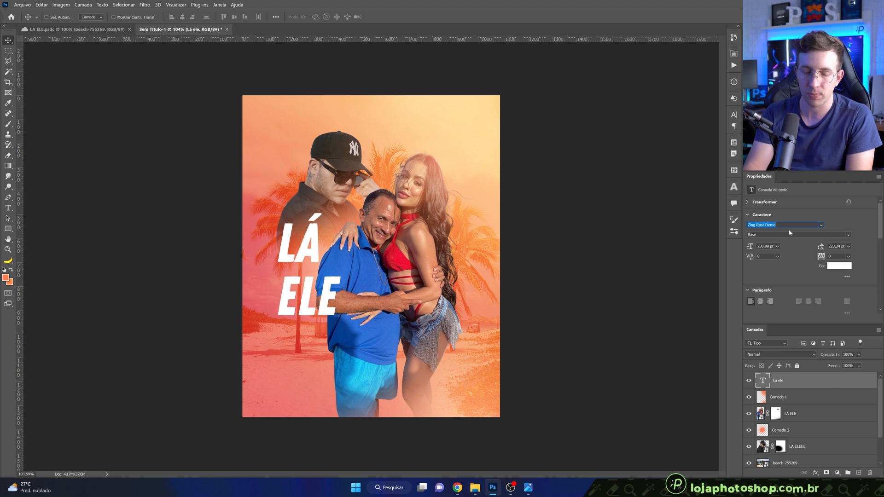
{"action": "type", "text": "Lobster"}
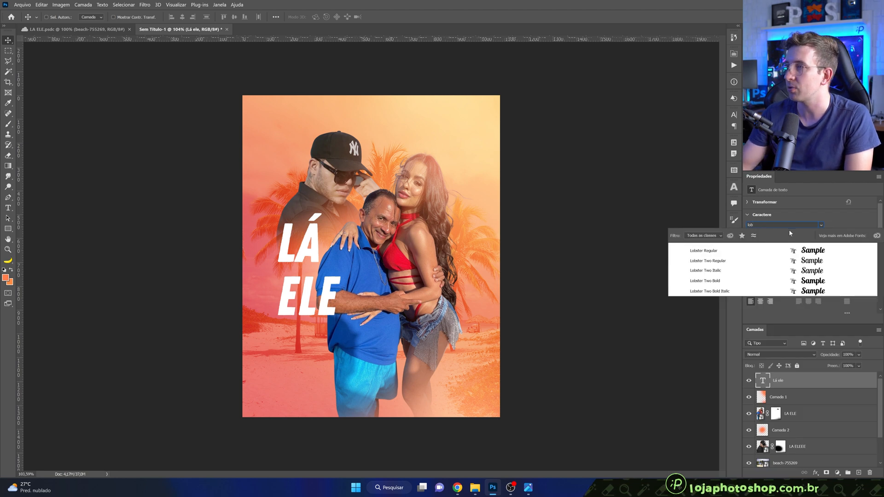
{"action": "left_click", "coordinate": [799, 250]}
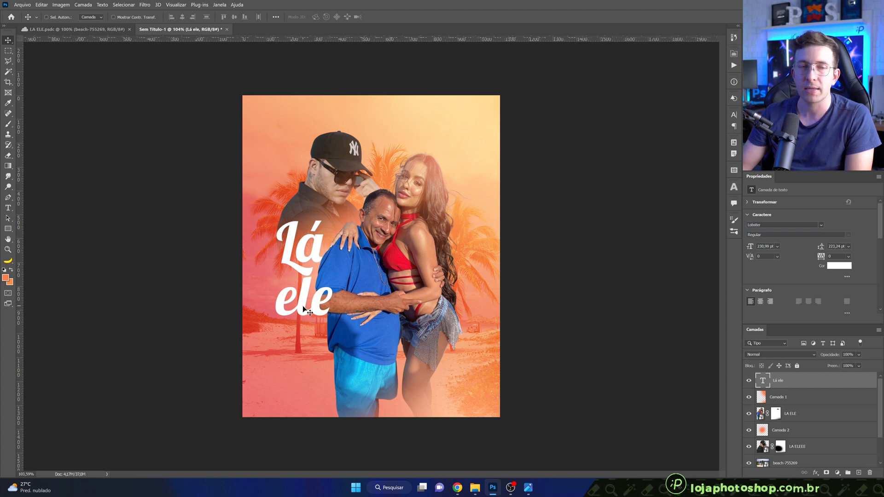
Step: Reduce the line spacing of the "Lá ele" text to 201 pt, bringing its two lines together
{"action": "scroll", "coordinate": [302, 289], "scroll_direction": "up", "scroll_amount": 3}
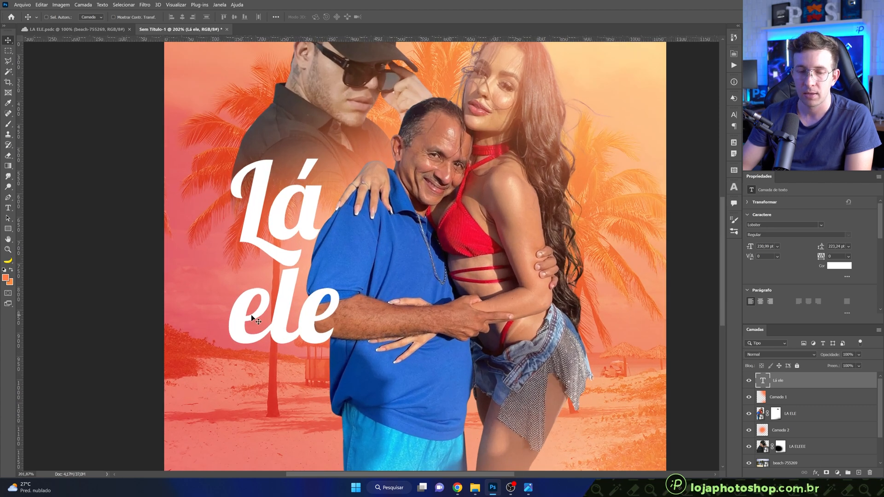
{"action": "key", "text": "t"}
{"action": "left_click_drag", "start_coordinate": [234, 314], "coordinate": [300, 312]}
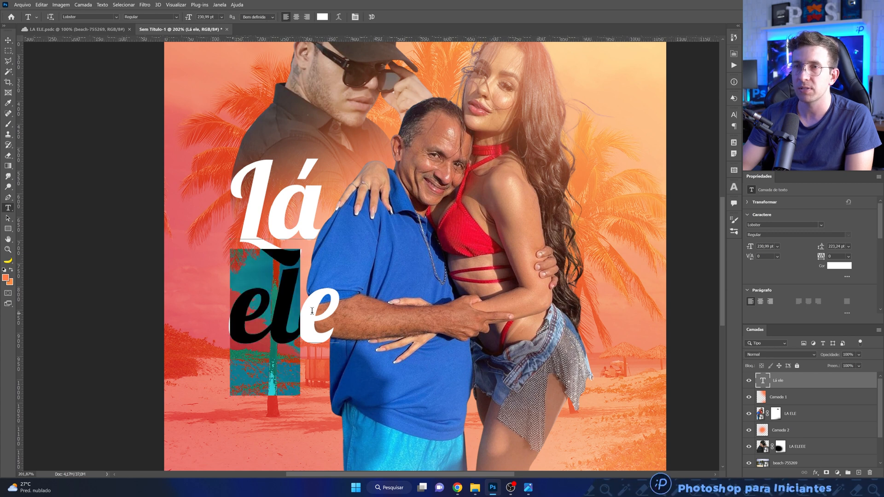
{"action": "left_click", "coordinate": [382, 17]}
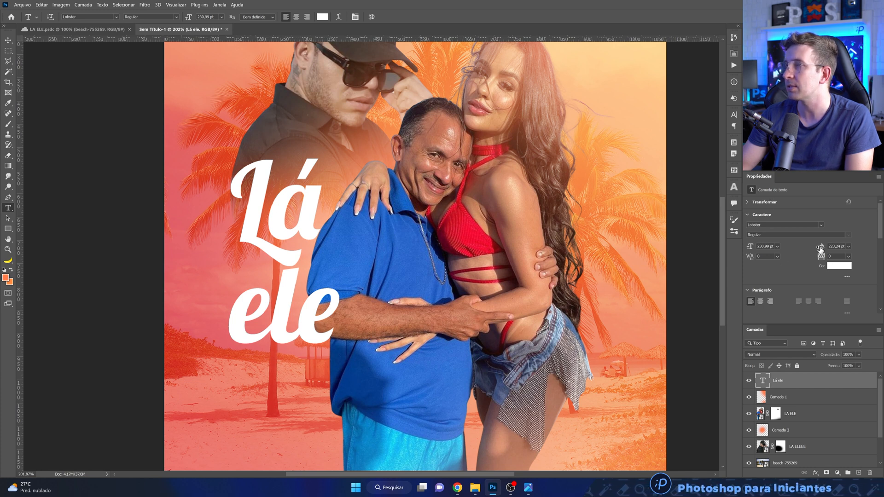
{"action": "left_click_drag", "start_coordinate": [823, 246], "coordinate": [810, 246]}
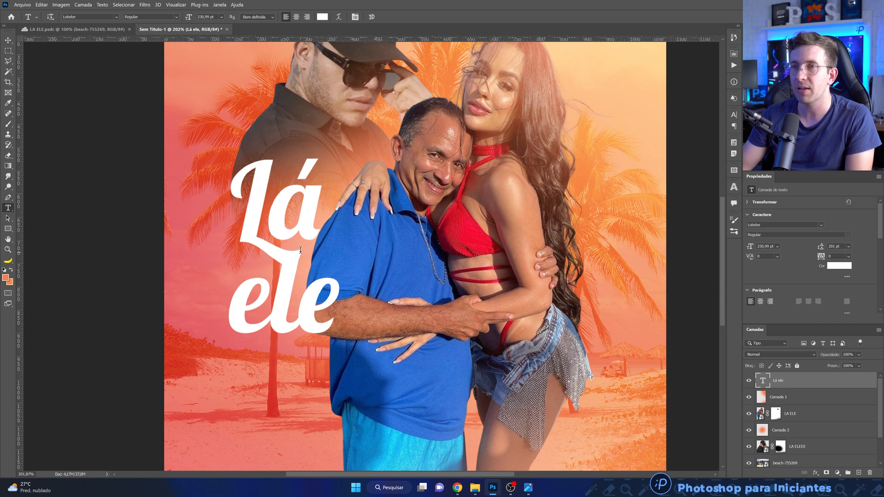
Step: Delete "ele" from the two-line title, leaving only "Lá" in the text layer
{"action": "scroll", "coordinate": [295, 258], "scroll_direction": "up", "scroll_amount": 5}
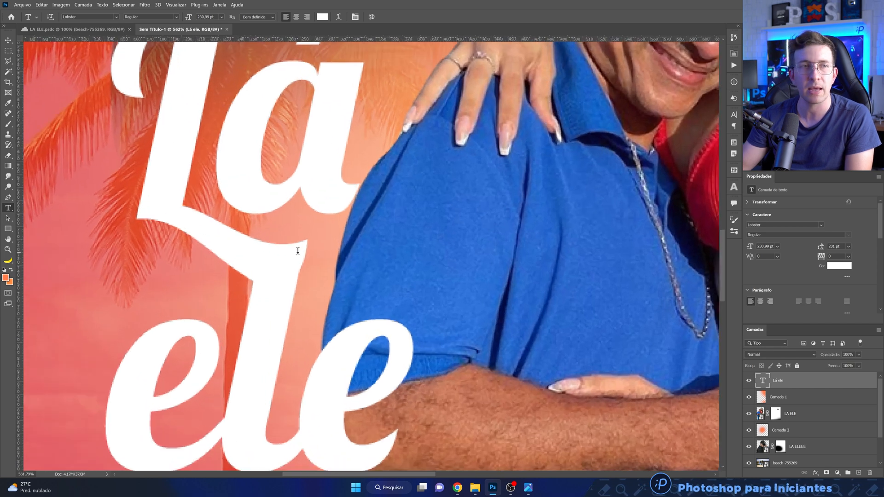
{"action": "scroll", "coordinate": [295, 258], "scroll_direction": "down", "scroll_amount": 2}
{"action": "double_click", "coordinate": [229, 309]}
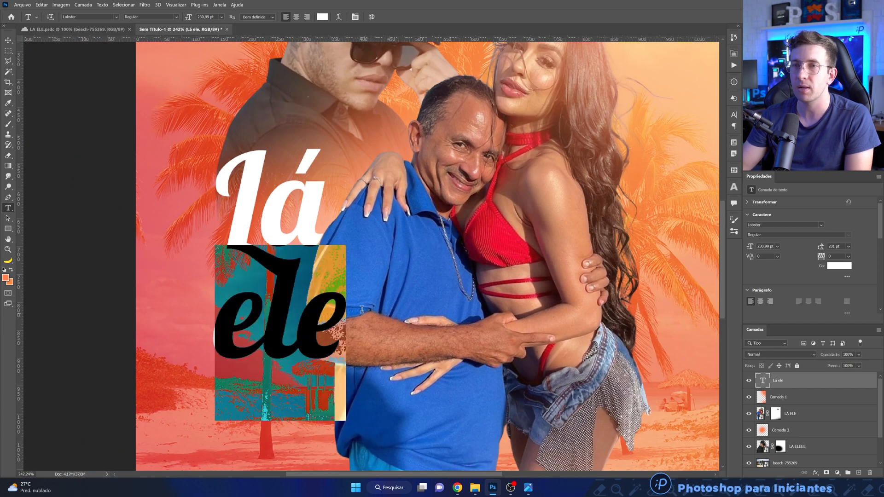
{"action": "key", "text": "BackSpace"}
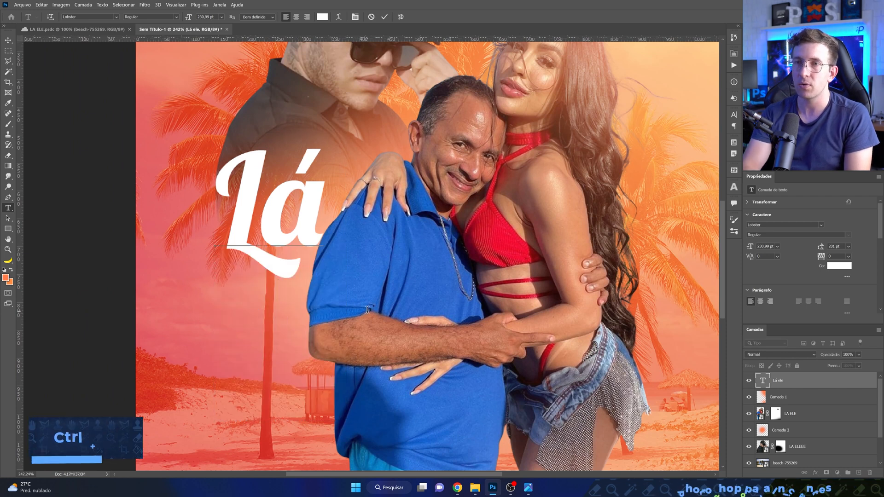
{"action": "key", "text": "ctrl+x"}
{"action": "left_click", "coordinate": [385, 17]}
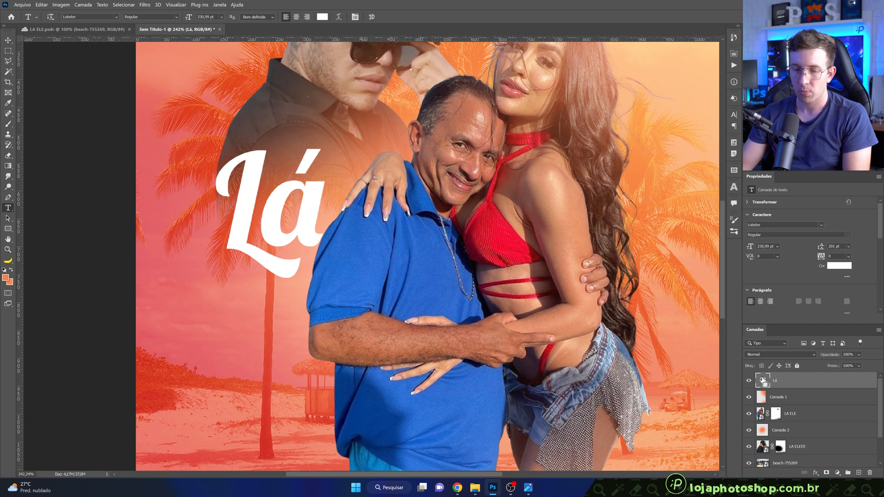
Step: Duplicate the "Lá" text layer, place the copy directly beneath the original and change its wording to "ele"
{"action": "key", "text": "ctrl+j"}
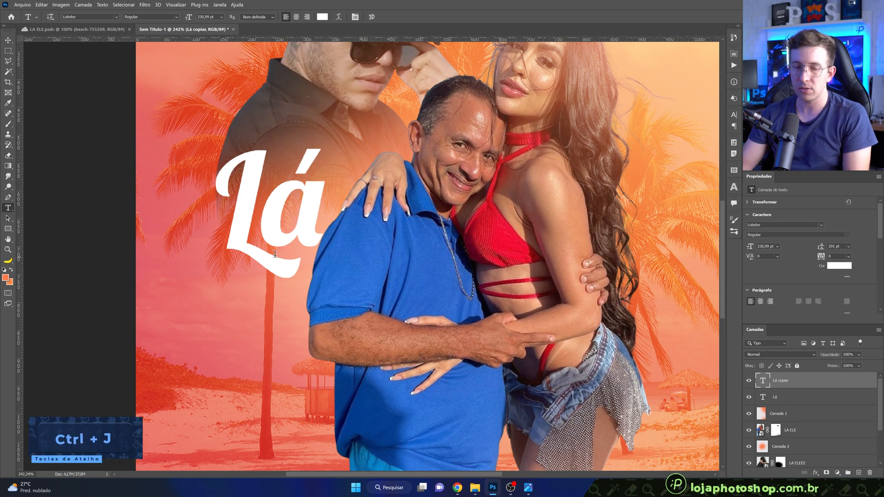
{"action": "key", "text": "v"}
{"action": "left_click_drag", "start_coordinate": [278, 233], "coordinate": [275, 352]}
{"action": "key", "text": "t"}
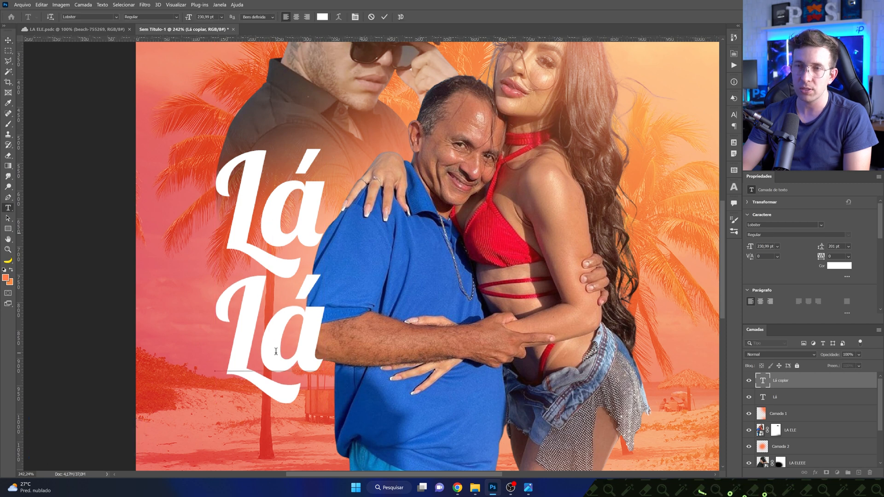
{"action": "double_click", "coordinate": [276, 352]}
{"action": "type", "text": "ele"}
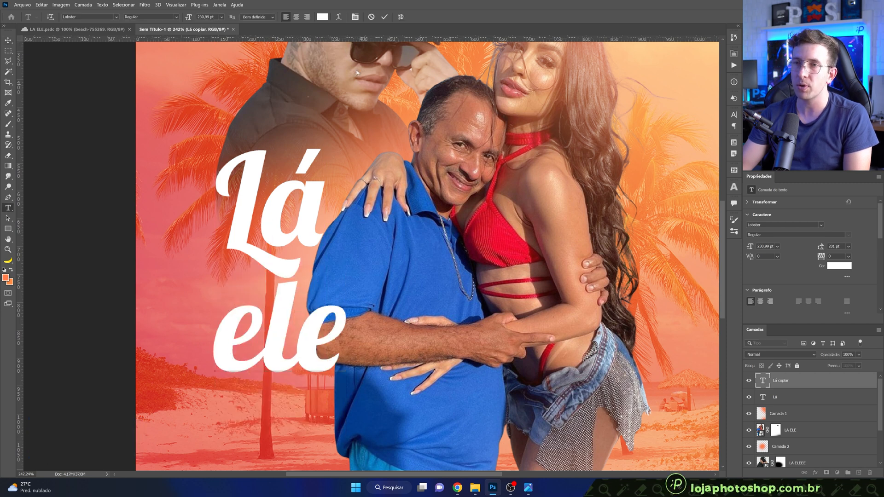
{"action": "left_click", "coordinate": [385, 16]}
{"action": "key", "text": "v"}
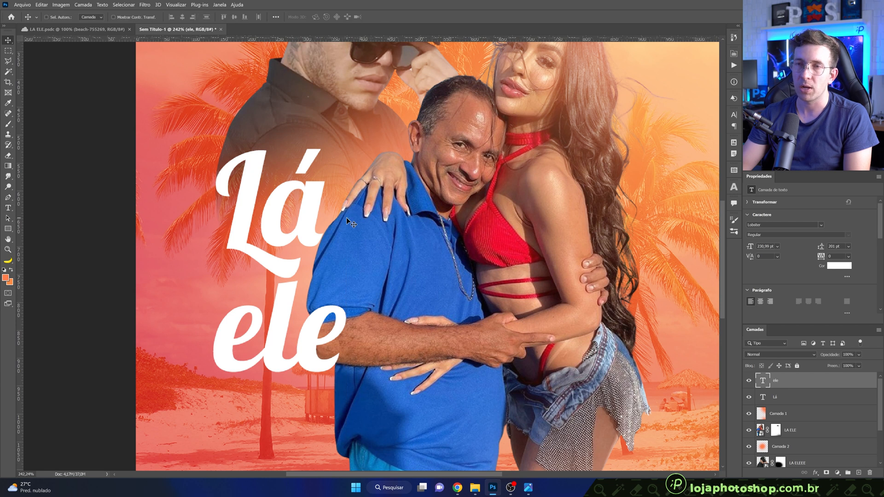
Step: Raise "ele" until its "l" joins the tail of the "L", and enlarge it slightly to about 238 pt
{"action": "left_click_drag", "start_coordinate": [318, 314], "coordinate": [318, 293]}
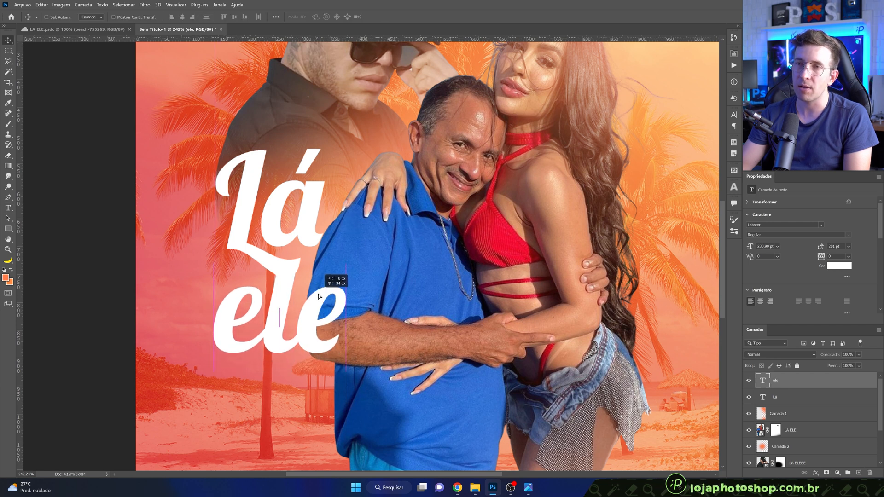
{"action": "key", "text": "ctrl+t"}
{"action": "left_click_drag", "start_coordinate": [347, 237], "coordinate": [335, 260]}
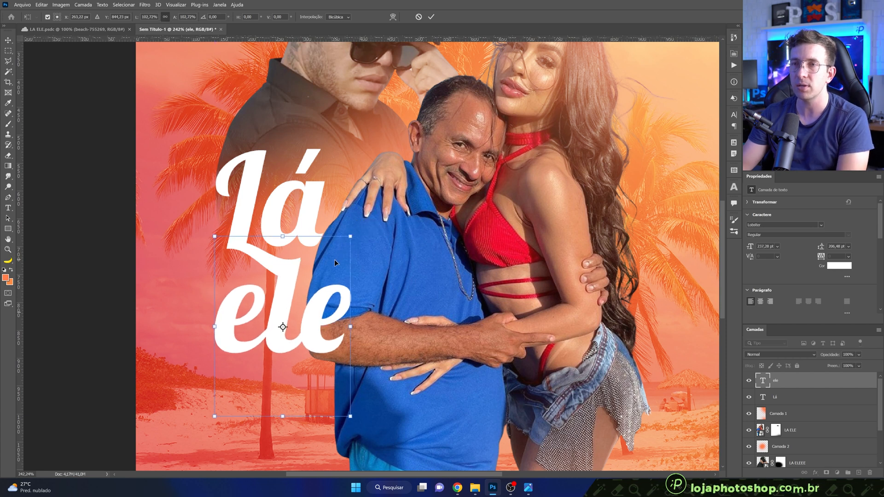
{"action": "key", "text": "Up"}
{"action": "key", "text": "Left"}
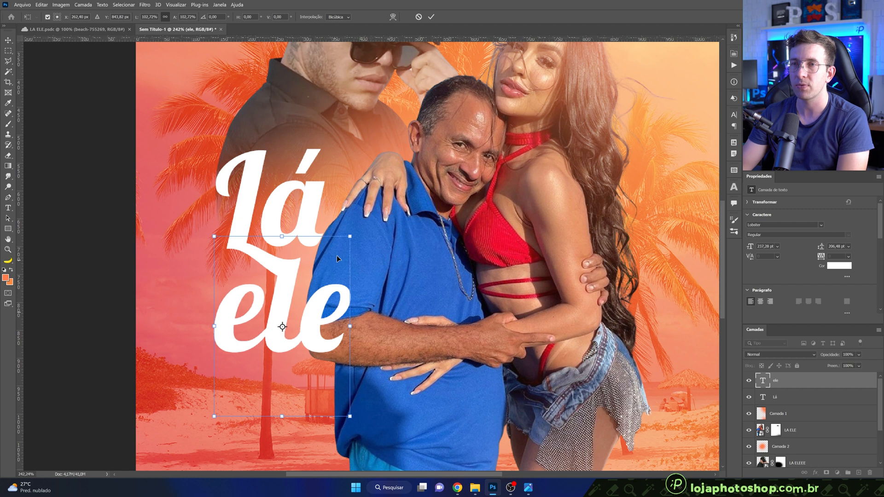
{"action": "key", "text": "Return"}
{"action": "key", "text": "ctrl+1"}
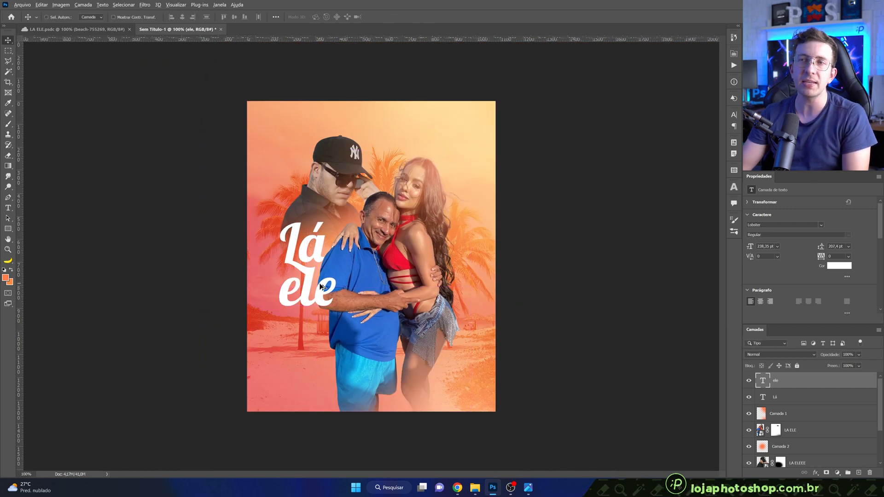
Step: Try a dark red drop shadow at 100% opacity and 14 px distance on the "Lá" text layer
{"action": "key", "text": "ctrl+plus"}
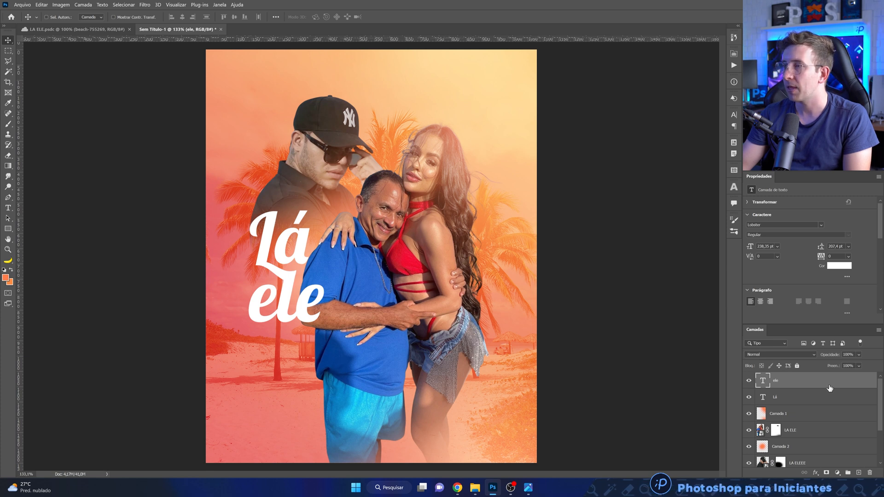
{"action": "left_click", "coordinate": [821, 398]}
{"action": "double_click", "coordinate": [820, 398]}
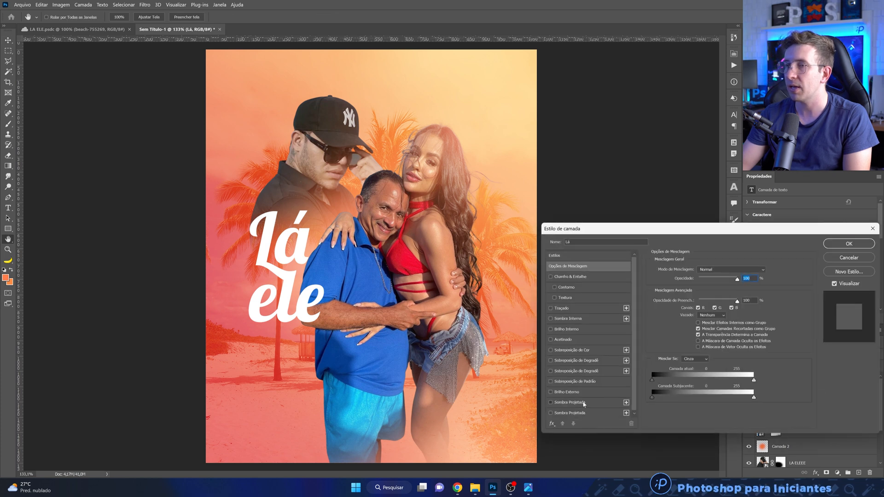
{"action": "left_click", "coordinate": [583, 403]}
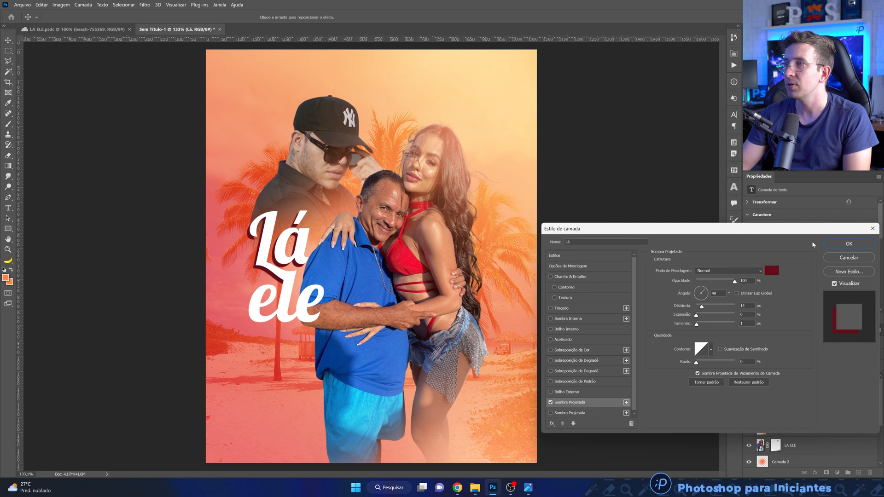
{"action": "left_click", "coordinate": [849, 243]}
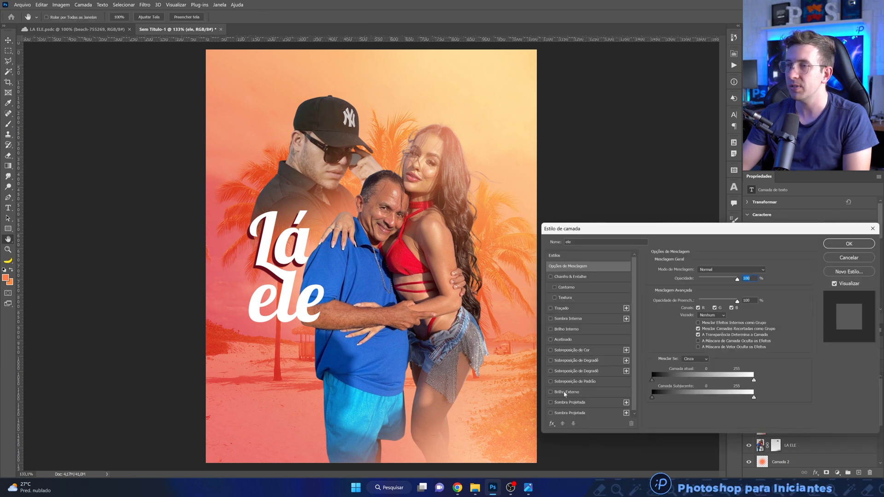
Step: Try the same dark red drop shadow on the "ele" text and move that layer below "Lá"
{"action": "left_click", "coordinate": [570, 403]}
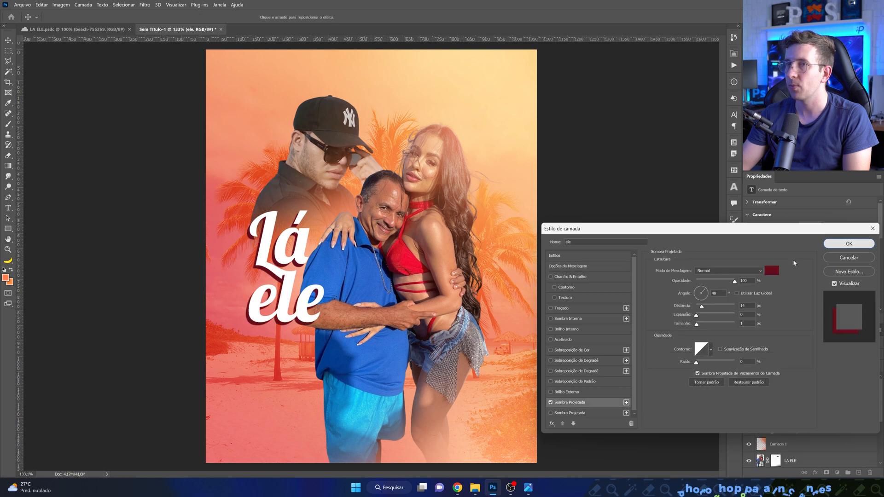
{"action": "left_click", "coordinate": [849, 243]}
{"action": "left_click_drag", "start_coordinate": [757, 382], "coordinate": [781, 431]}
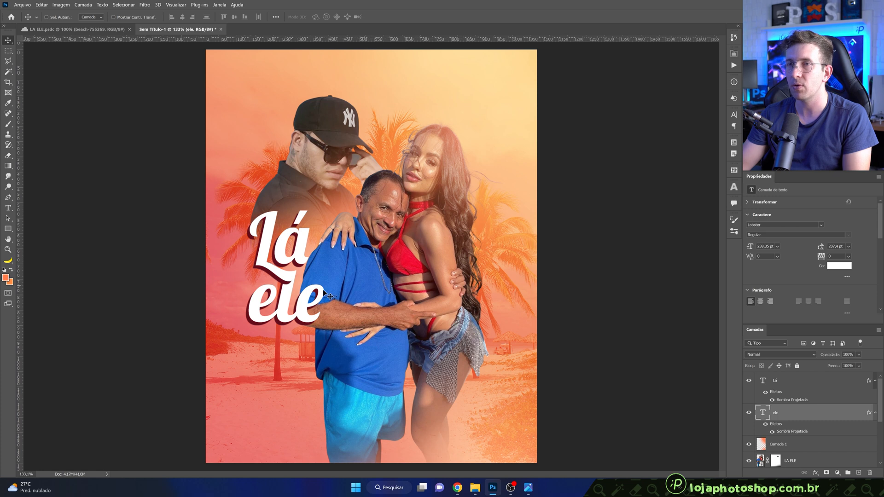
Step: Undo the layer reordering and the drop shadows on both text layers
{"action": "key", "text": "ctrl+z"}
{"action": "key", "text": "ctrl+z"}
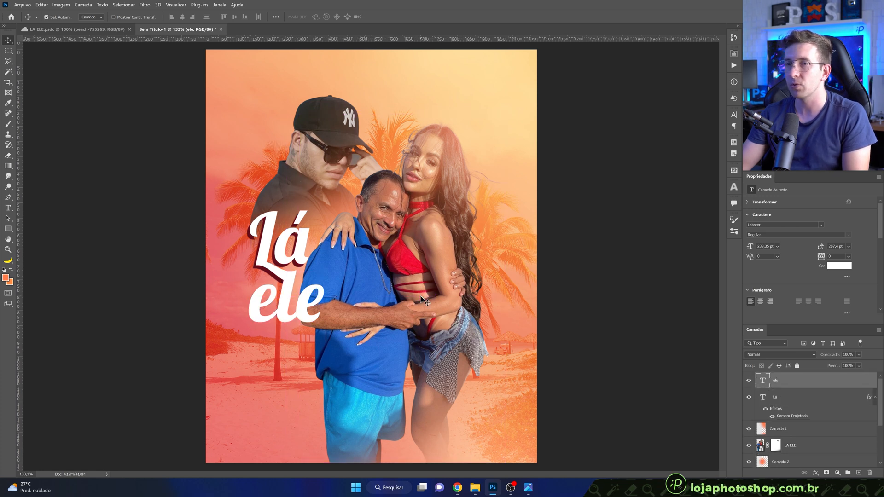
{"action": "key", "text": "ctrl+z"}
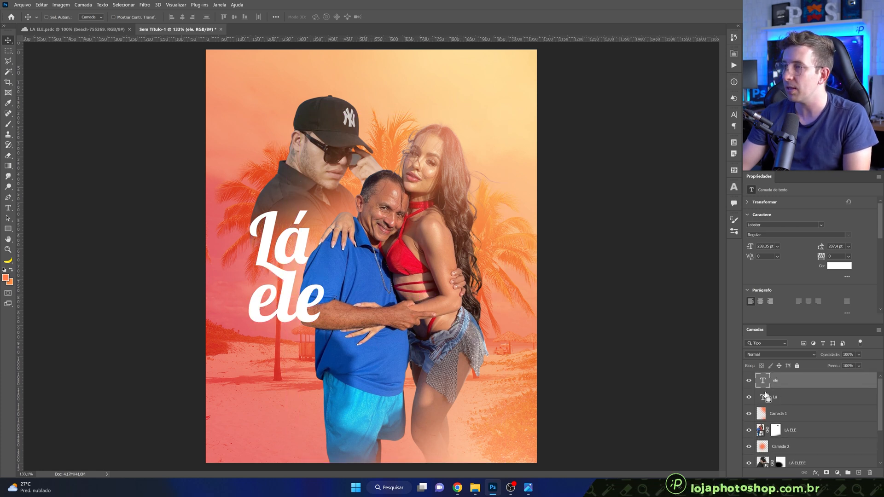
Step: Group the "ele" and "Lá" text layers and toggle the group's visibility to check its contents
{"action": "left_click", "coordinate": [788, 399], "text": "shift"}
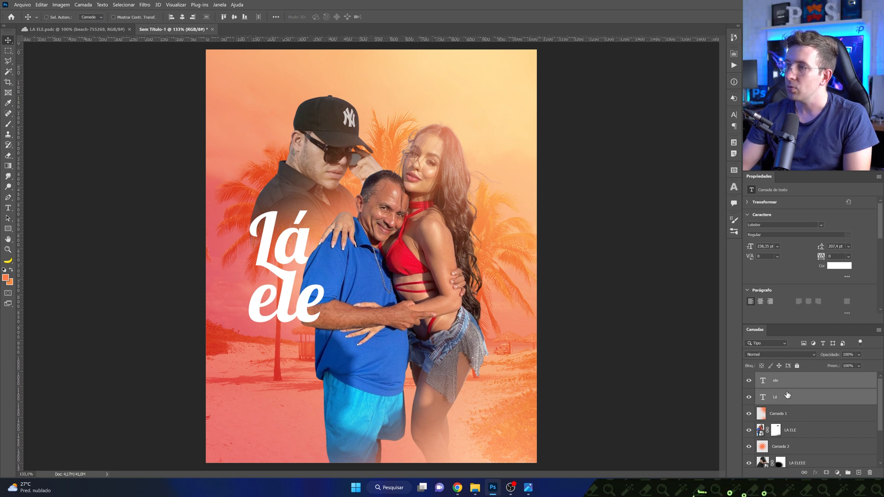
{"action": "key", "text": "ctrl+g"}
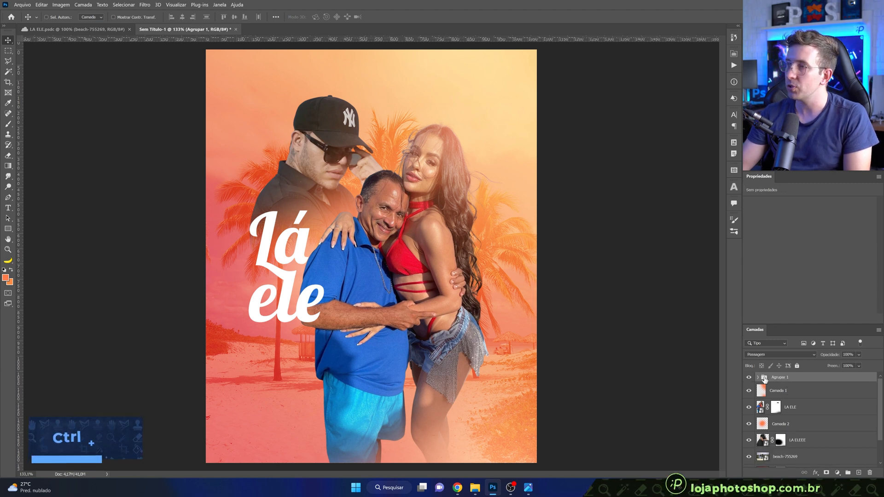
{"action": "left_click", "coordinate": [749, 378]}
{"action": "left_click", "coordinate": [750, 377]}
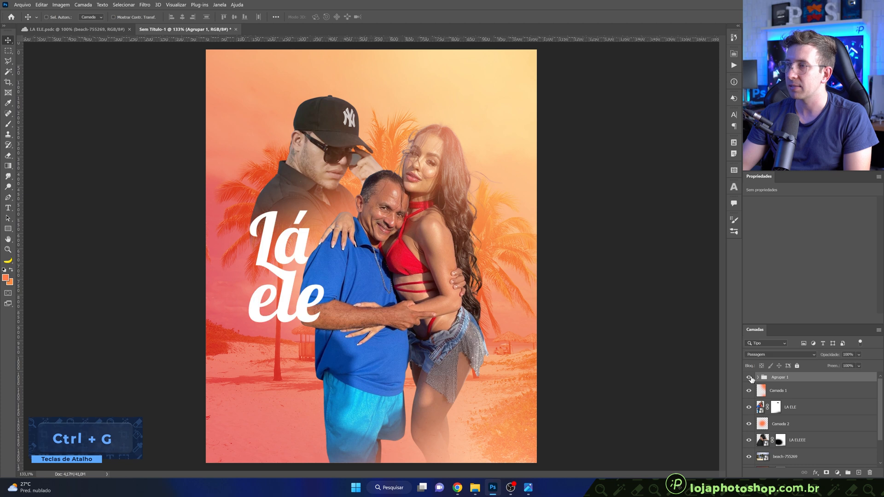
Step: Try a dark red drop shadow at 100% opacity and 14 px distance on the whole title group
{"action": "double_click", "coordinate": [809, 381]}
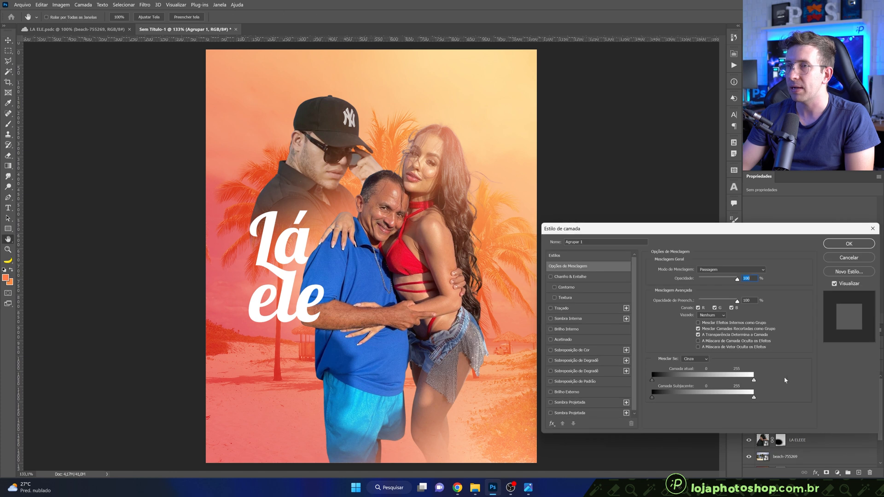
{"action": "left_click", "coordinate": [611, 402]}
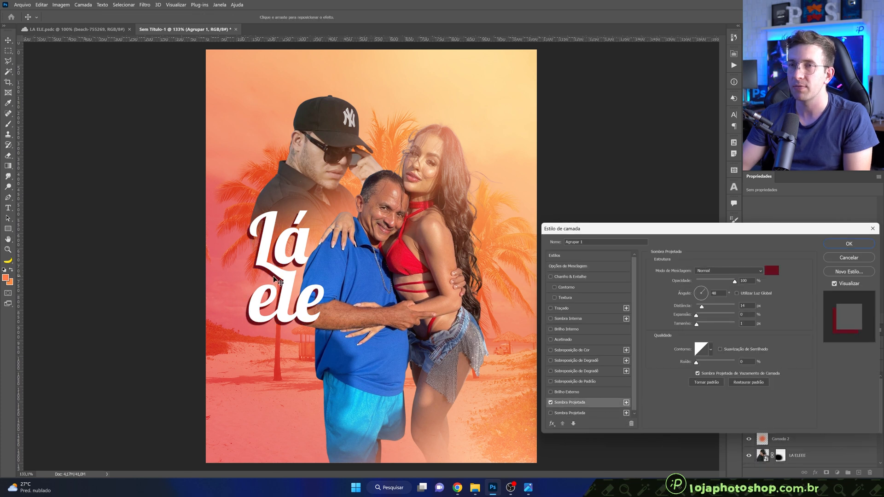
{"action": "scroll", "coordinate": [273, 276], "scroll_direction": "up", "scroll_amount": 5}
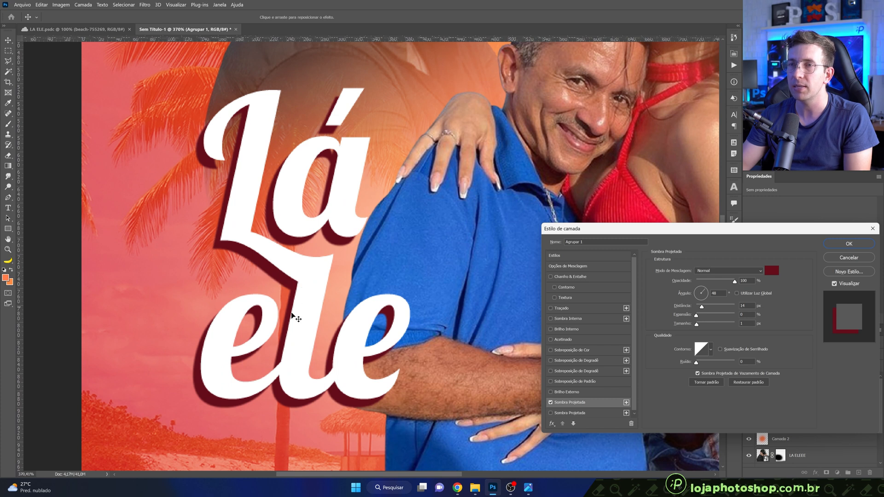
{"action": "scroll", "coordinate": [316, 321], "scroll_direction": "down", "scroll_amount": 3}
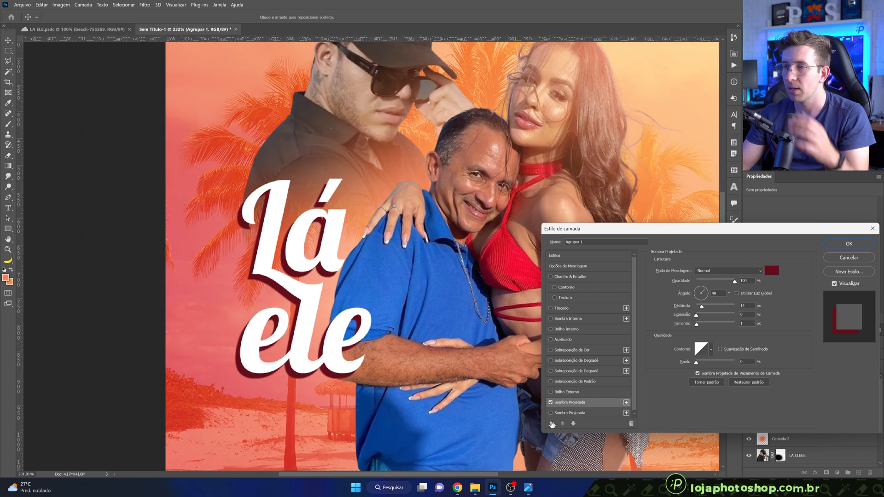
Step: Reset the title group's list of layer effects to its default
{"action": "left_click", "coordinate": [552, 423]}
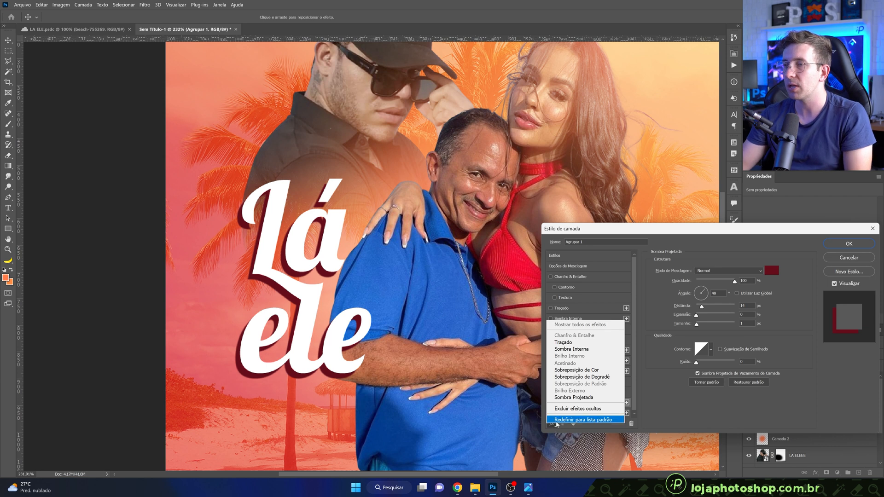
{"action": "left_click", "coordinate": [557, 419]}
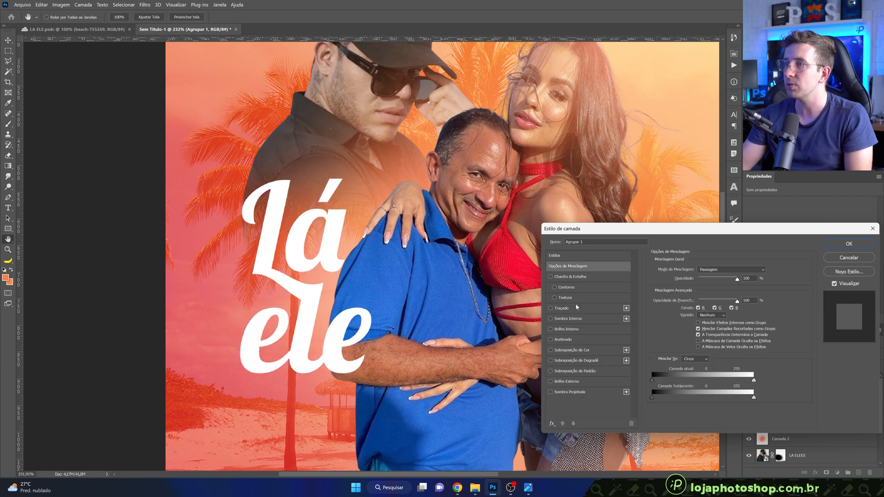
{"action": "left_click_drag", "start_coordinate": [631, 233], "coordinate": [598, 221]}
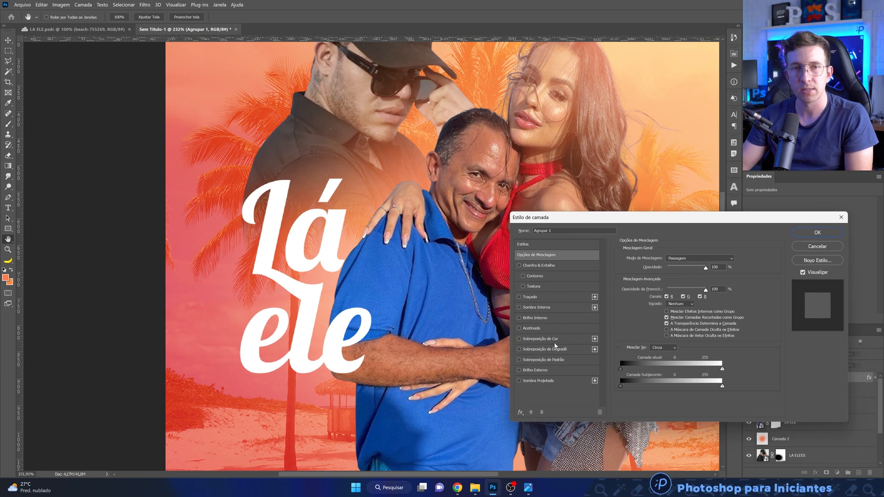
Step: Give the title group a dark red drop shadow with 100% opacity and 10 px distance, fine-tuning its angle
{"action": "left_click", "coordinate": [539, 380]}
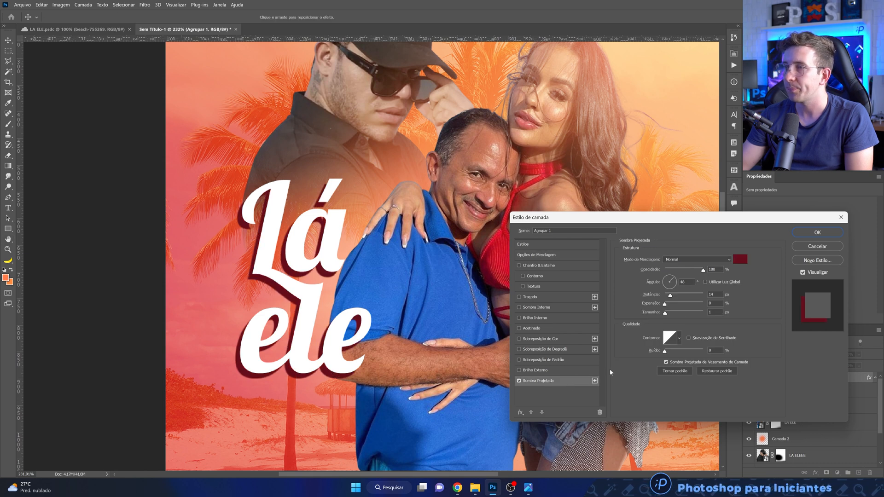
{"action": "left_click_drag", "start_coordinate": [695, 270], "coordinate": [704, 270]}
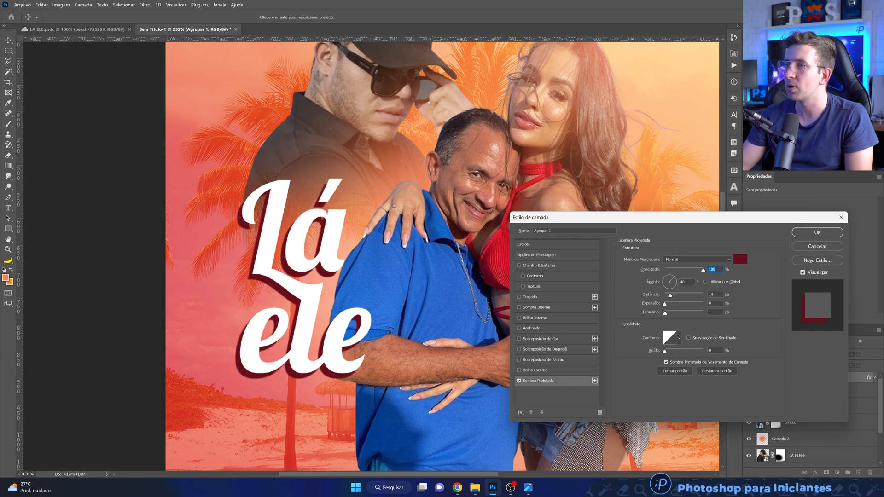
{"action": "left_click_drag", "start_coordinate": [668, 295], "coordinate": [665, 294]}
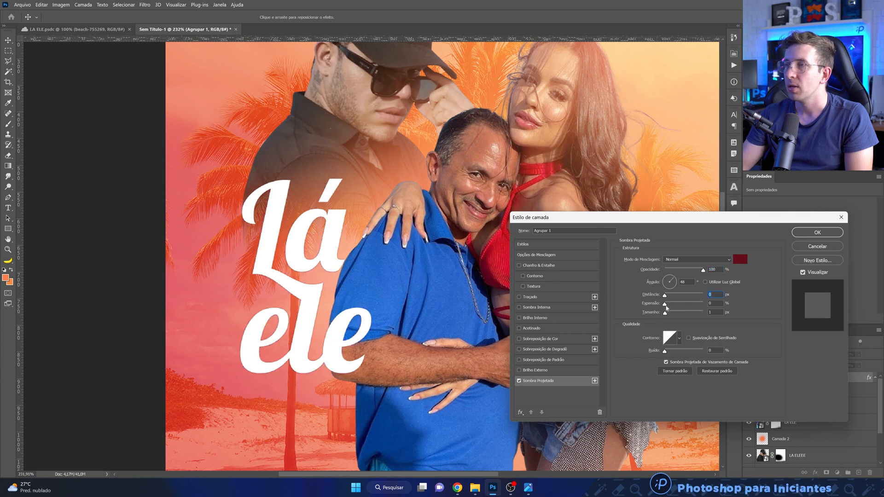
{"action": "left_click_drag", "start_coordinate": [665, 295], "coordinate": [669, 297]}
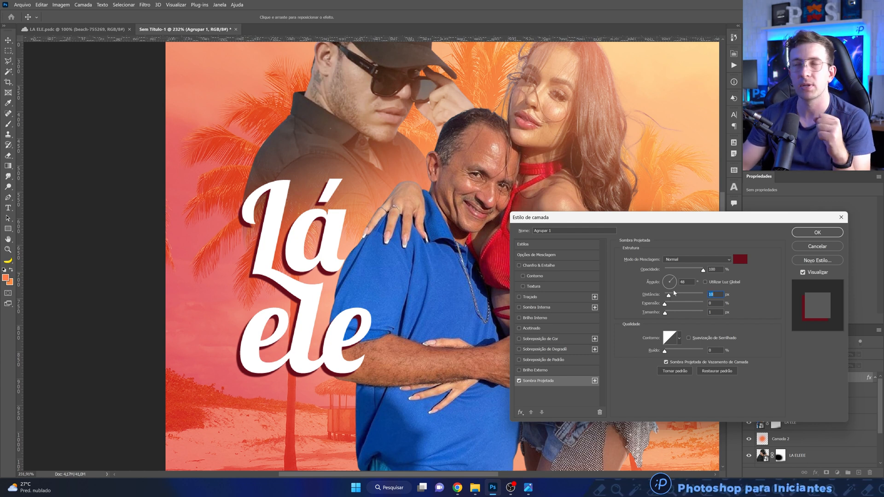
{"action": "left_click_drag", "start_coordinate": [674, 280], "coordinate": [675, 278]}
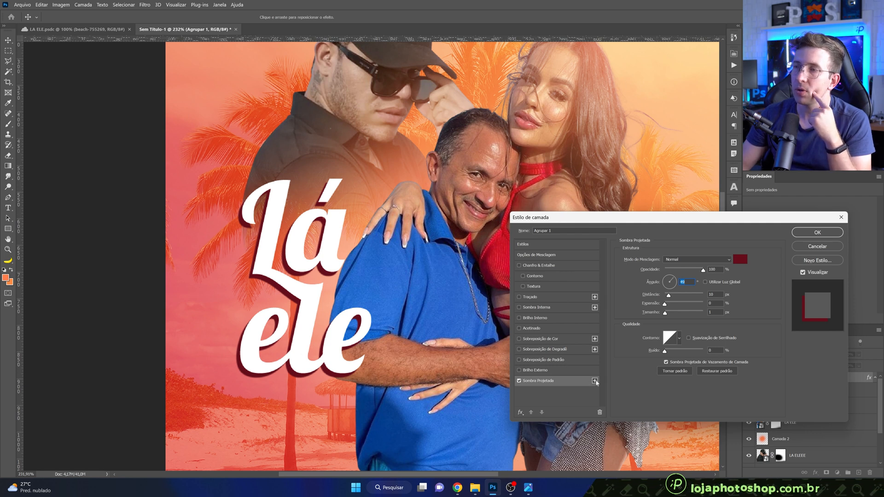
Step: Add a second drop shadow with 0 px distance and 172 px size, and compare the title with and without it
{"action": "left_click", "coordinate": [595, 381]}
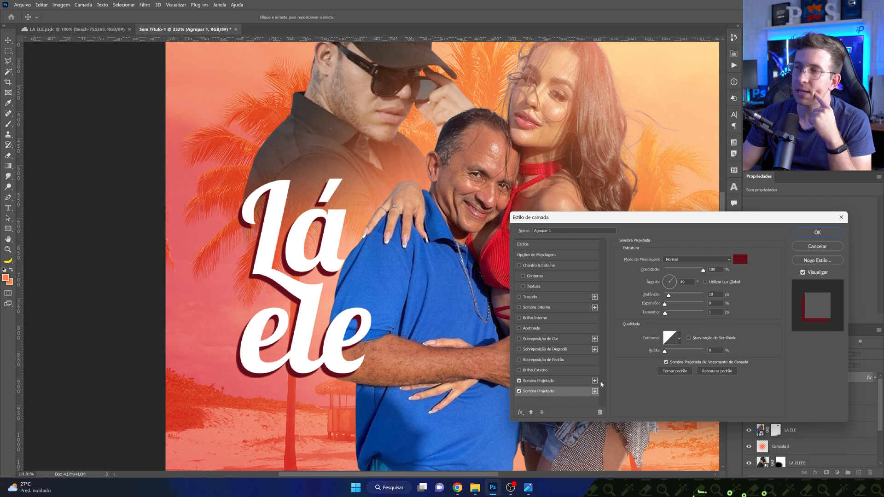
{"action": "left_click_drag", "start_coordinate": [669, 295], "coordinate": [493, 330]}
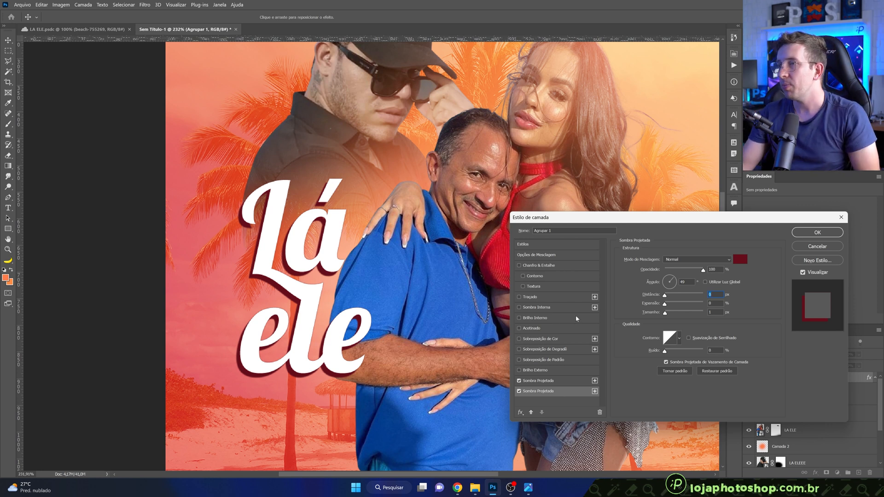
{"action": "left_click_drag", "start_coordinate": [664, 314], "coordinate": [685, 314]}
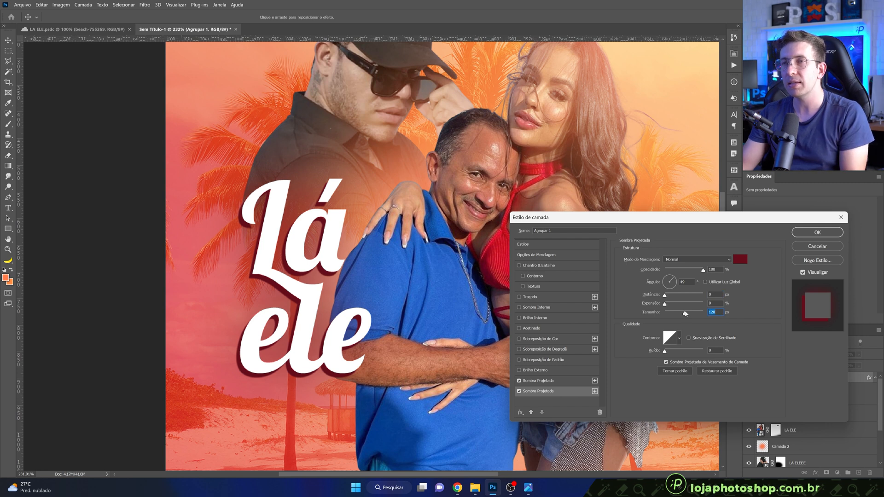
{"action": "left_click_drag", "start_coordinate": [685, 314], "coordinate": [693, 313]}
{"action": "left_click", "coordinate": [519, 391]}
{"action": "left_click", "coordinate": [520, 393]}
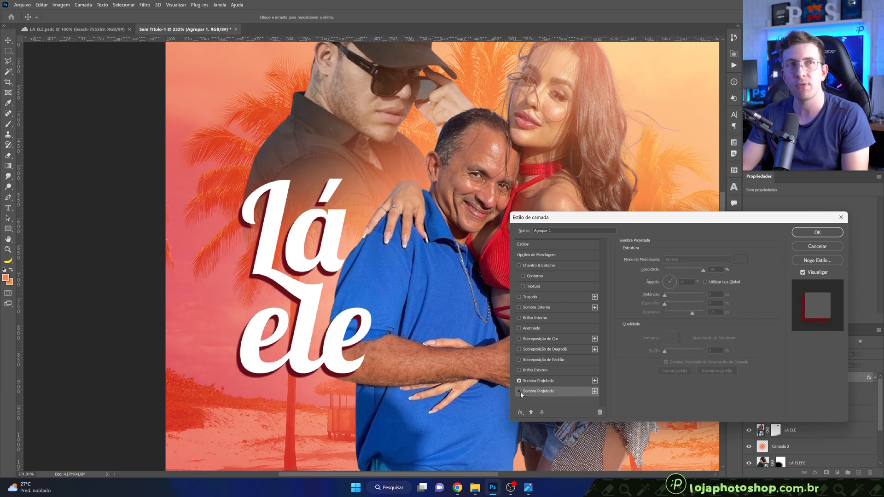
{"action": "left_click", "coordinate": [521, 393]}
{"action": "left_click", "coordinate": [521, 393]}
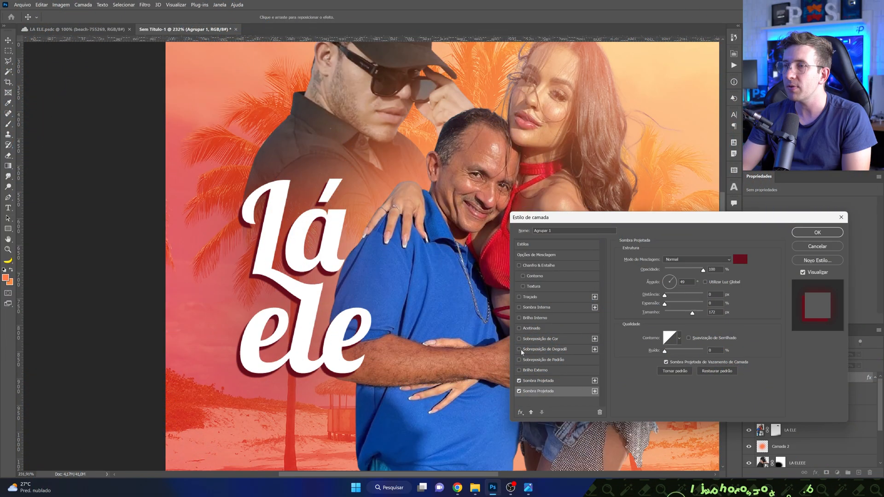
Step: Enable a gradient overlay on the title group using the red-to-orange gradient preset
{"action": "left_click", "coordinate": [520, 350]}
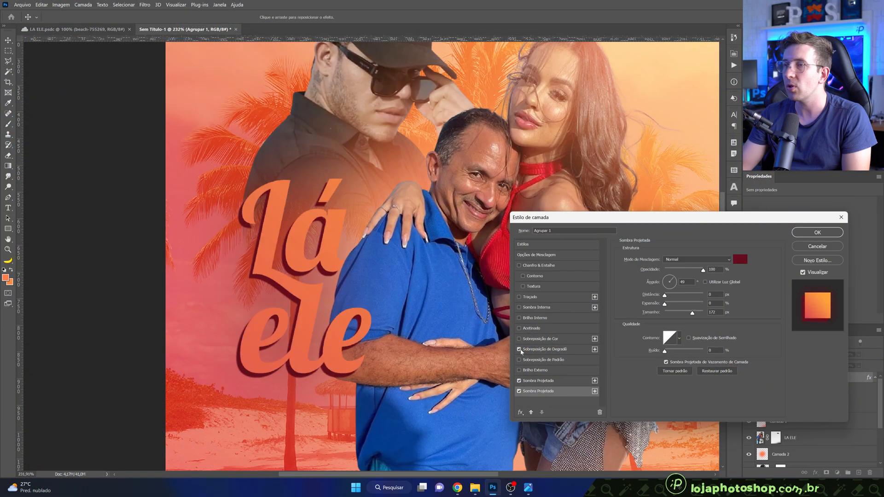
{"action": "left_click", "coordinate": [539, 349]}
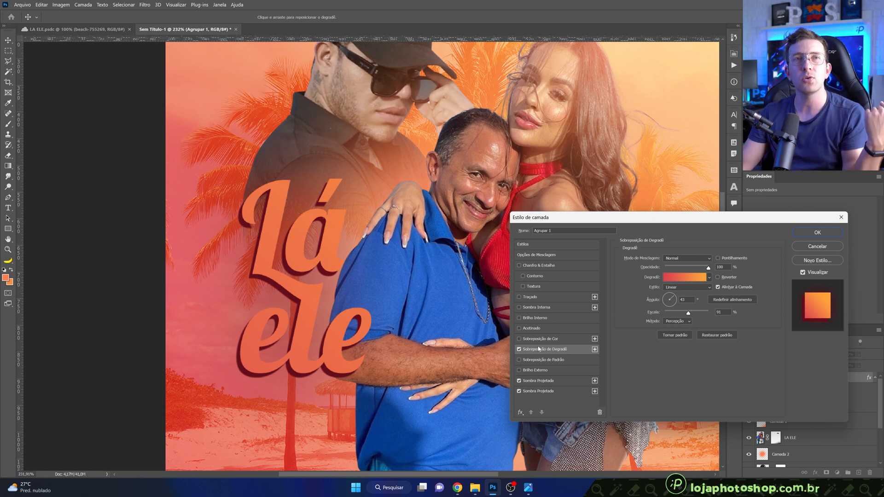
{"action": "left_click", "coordinate": [675, 278]}
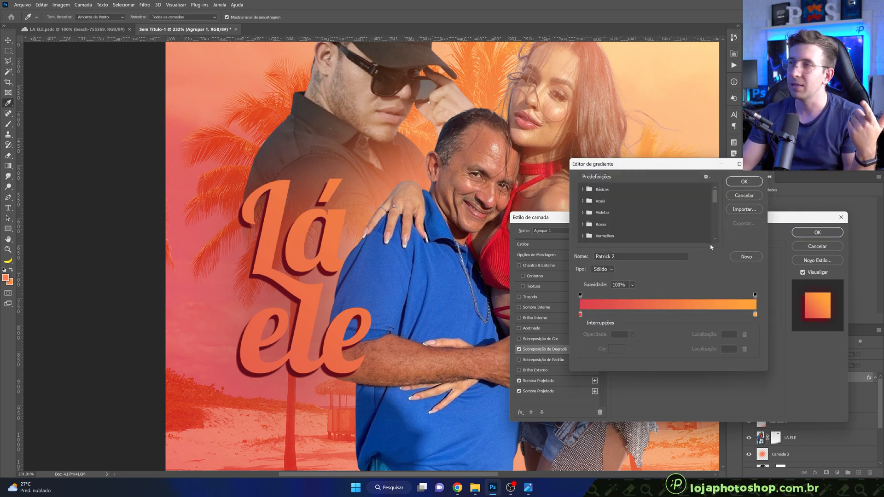
{"action": "left_click_drag", "start_coordinate": [715, 202], "coordinate": [718, 236]}
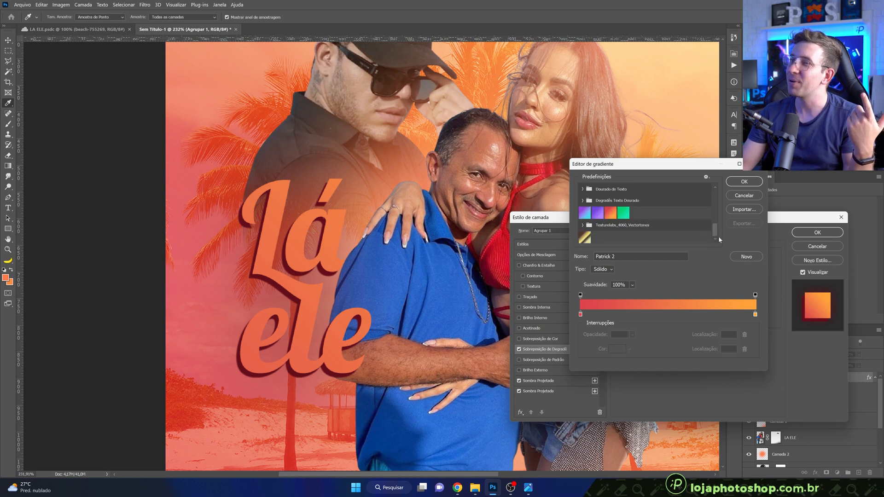
{"action": "left_click", "coordinate": [612, 212]}
{"action": "left_click", "coordinate": [744, 183]}
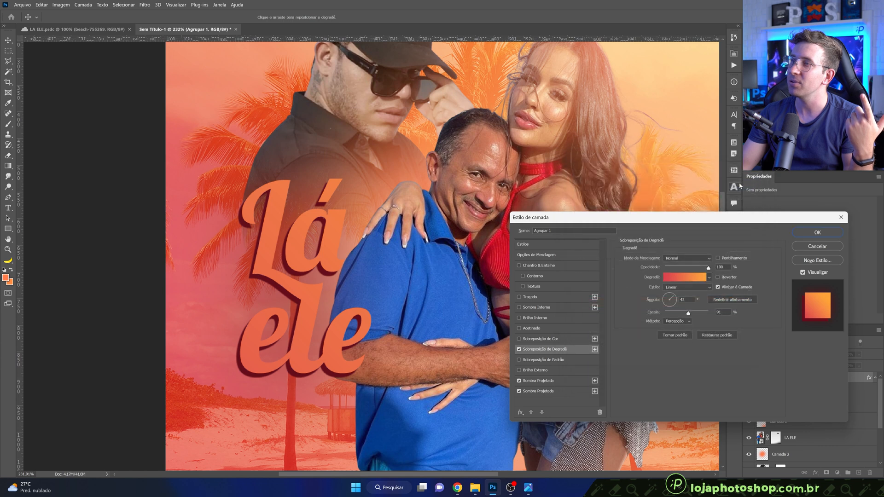
Step: Set the gradient overlay to a 45° angle and 25% scale, repositioning it so red covers the lower-left part of the title
{"action": "left_click_drag", "start_coordinate": [673, 299], "coordinate": [674, 297]}
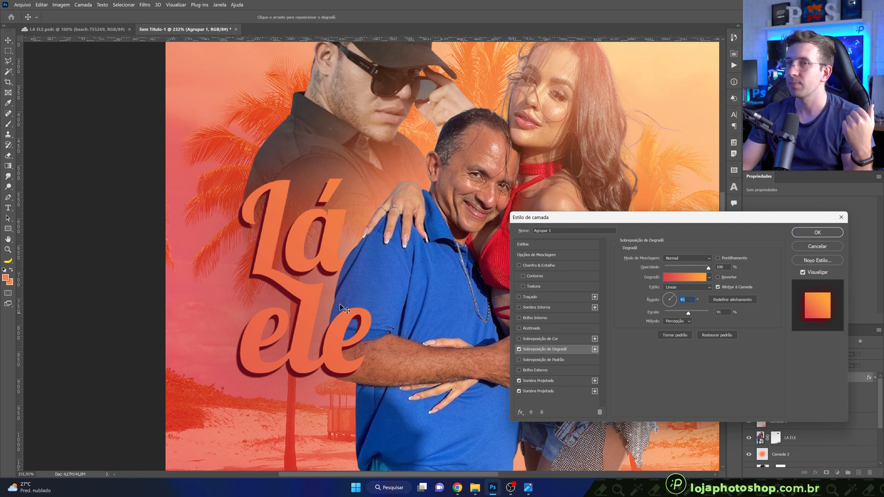
{"action": "left_click_drag", "start_coordinate": [263, 357], "coordinate": [307, 296]}
{"action": "left_click", "coordinate": [683, 299]}
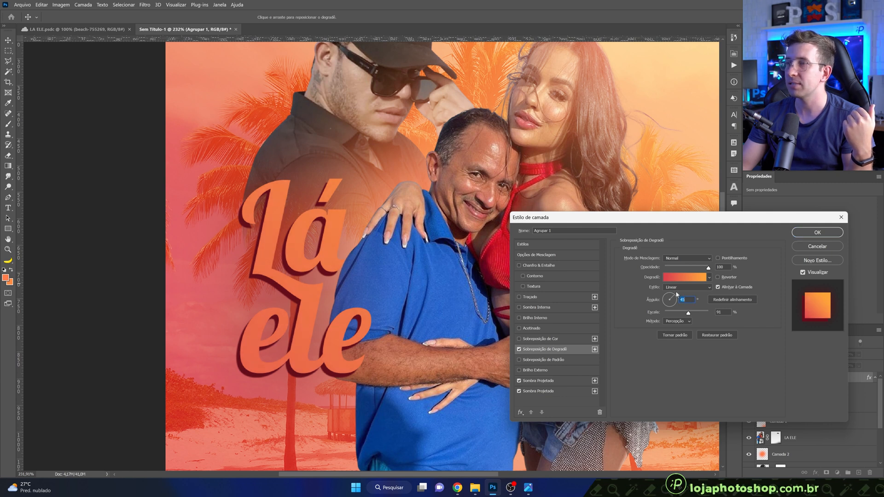
{"action": "left_click_drag", "start_coordinate": [677, 315], "coordinate": [668, 315]}
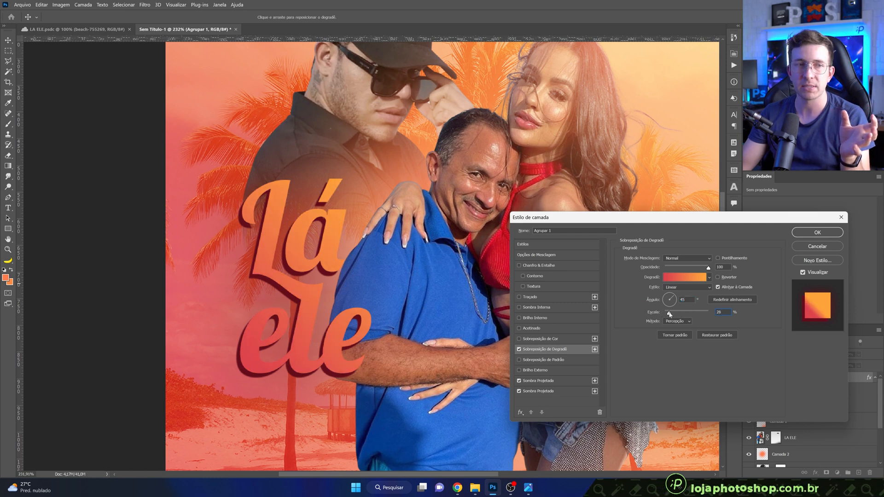
{"action": "left_click_drag", "start_coordinate": [669, 314], "coordinate": [673, 313]}
{"action": "left_click_drag", "start_coordinate": [346, 317], "coordinate": [341, 319]}
{"action": "left_click_drag", "start_coordinate": [674, 315], "coordinate": [670, 314]}
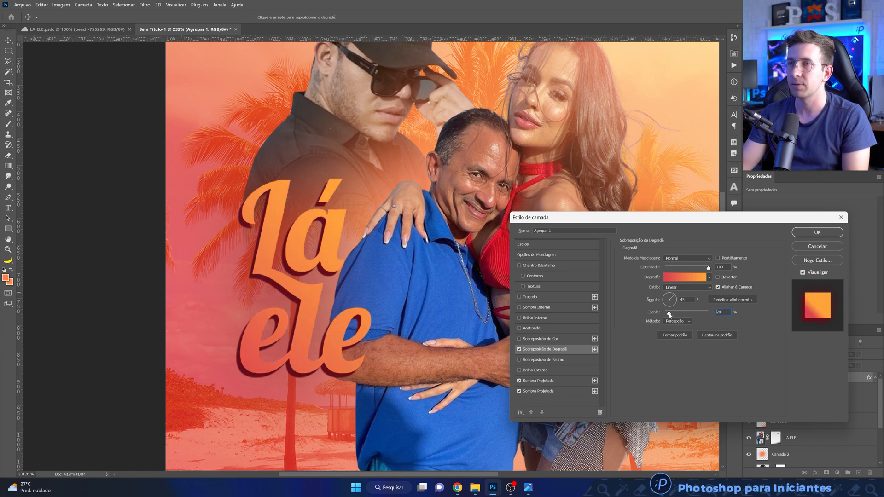
{"action": "left_click_drag", "start_coordinate": [361, 321], "coordinate": [328, 336]}
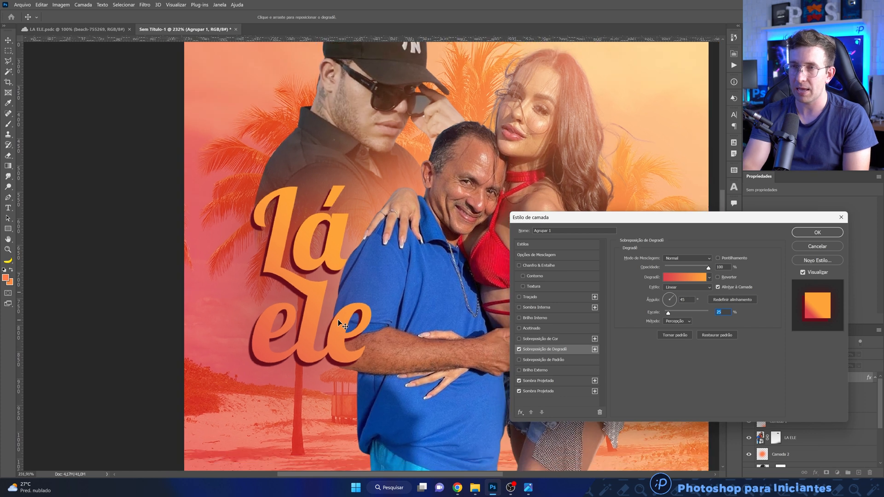
{"action": "key", "text": "ctrl+minus"}
{"action": "key", "text": "ctrl+minus"}
{"action": "key", "text": "ctrl+minus"}
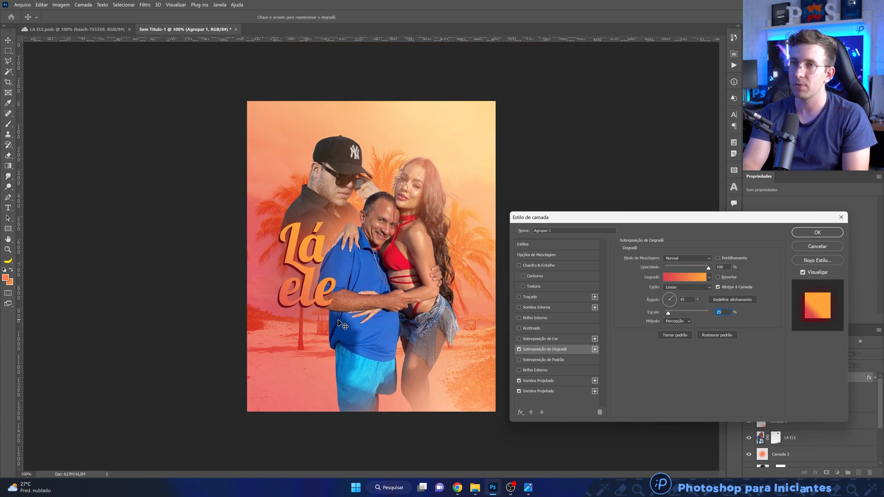
{"action": "key", "text": "ctrl+plus"}
{"action": "key", "text": "ctrl+plus"}
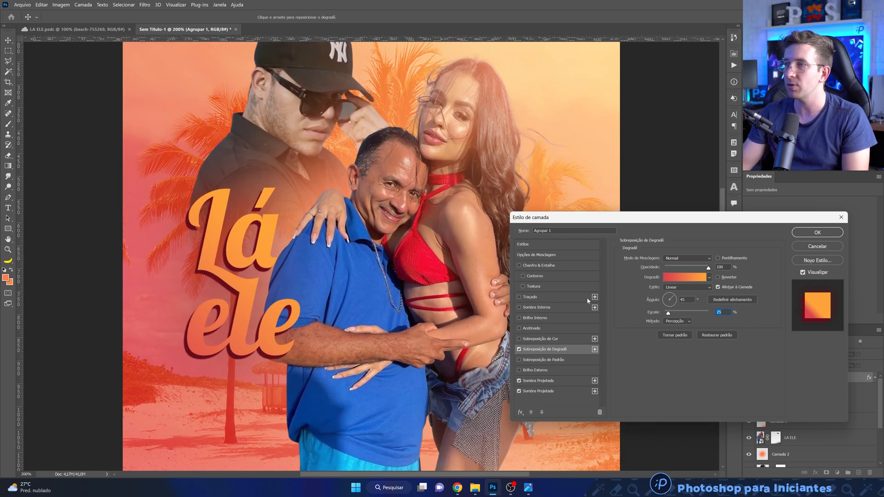
Step: Lighten the gradient overlay's orange colour stop to feae51
{"action": "left_click", "coordinate": [679, 283]}
{"action": "double_click", "coordinate": [755, 315]}
{"action": "left_click_drag", "start_coordinate": [661, 251], "coordinate": [654, 251]}
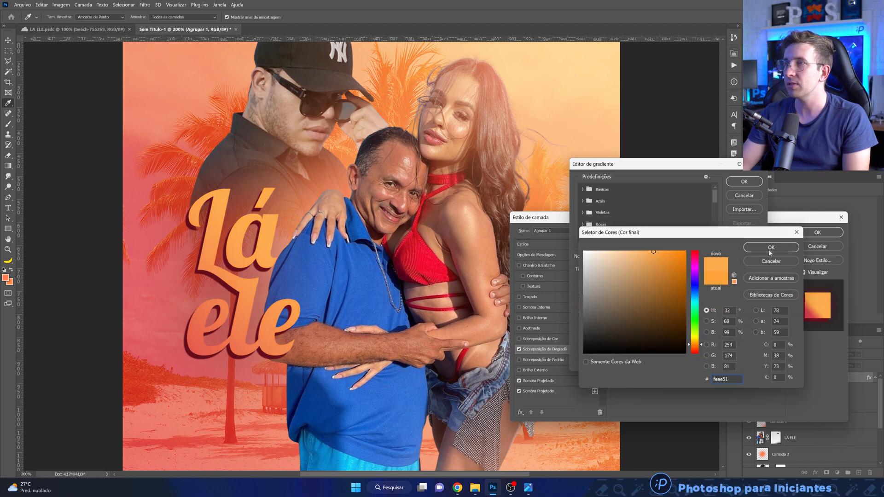
{"action": "left_click", "coordinate": [771, 252]}
Step: Soften the gradient's red colour stop to de626a and apply the title group's layer styles
{"action": "double_click", "coordinate": [580, 315]}
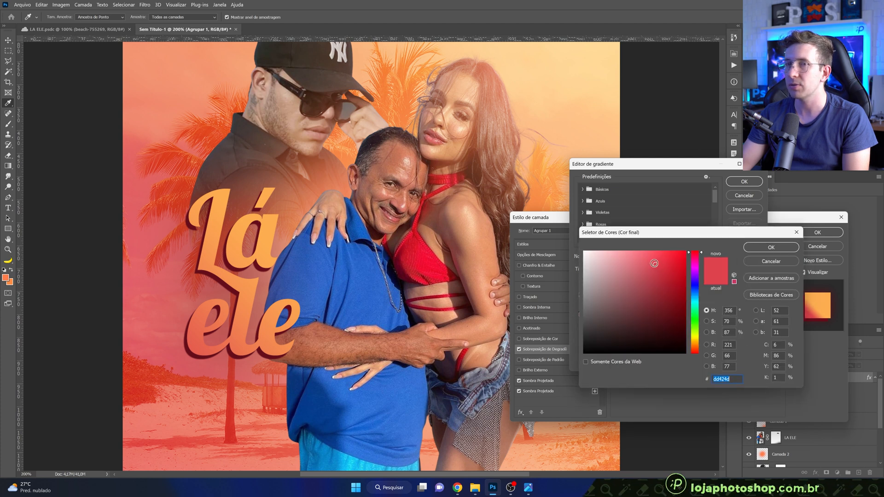
{"action": "left_click_drag", "start_coordinate": [650, 263], "coordinate": [641, 265]}
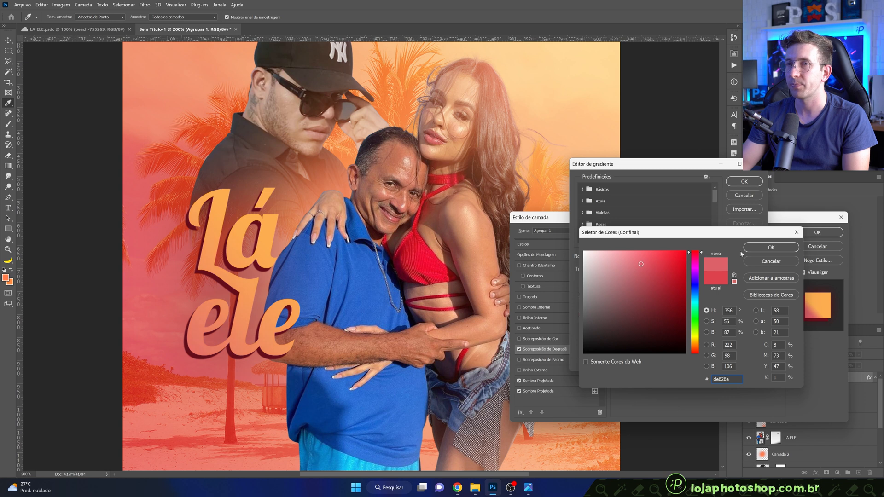
{"action": "left_click", "coordinate": [772, 248]}
{"action": "left_click", "coordinate": [744, 182]}
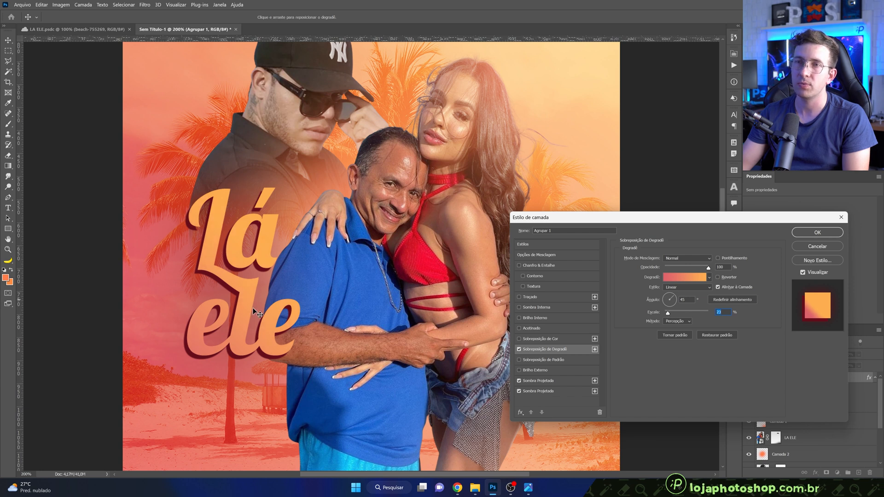
{"action": "left_click", "coordinate": [818, 232]}
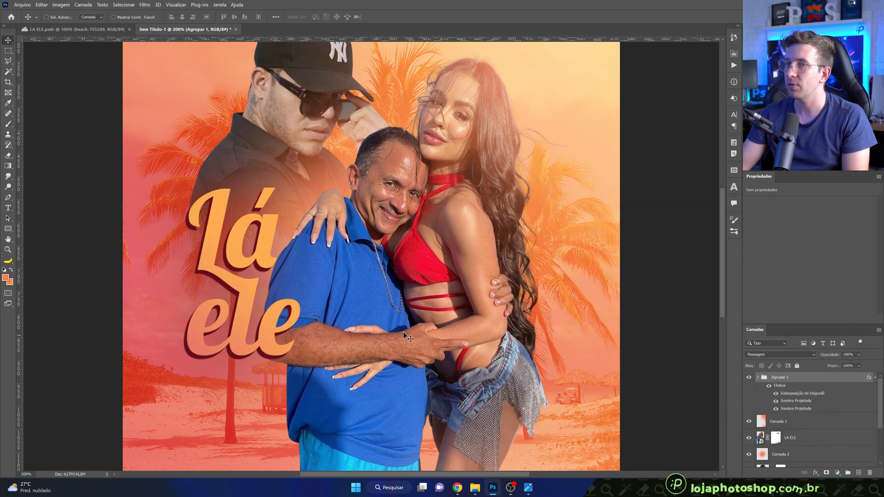
{"action": "scroll", "coordinate": [409, 380], "scroll_direction": "down", "scroll_amount": 5}
{"action": "key", "text": "ctrl+0"}
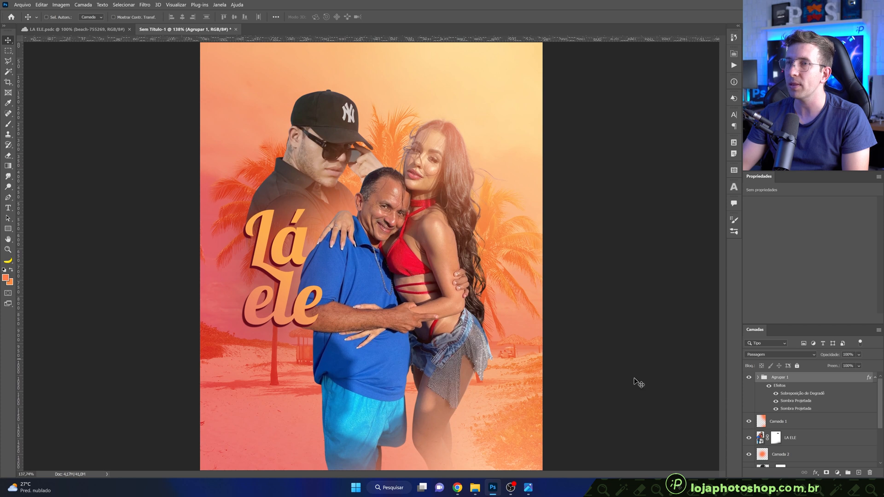
Step: Rename the title's layer group as LÁ ELE
{"action": "double_click", "coordinate": [786, 378]}
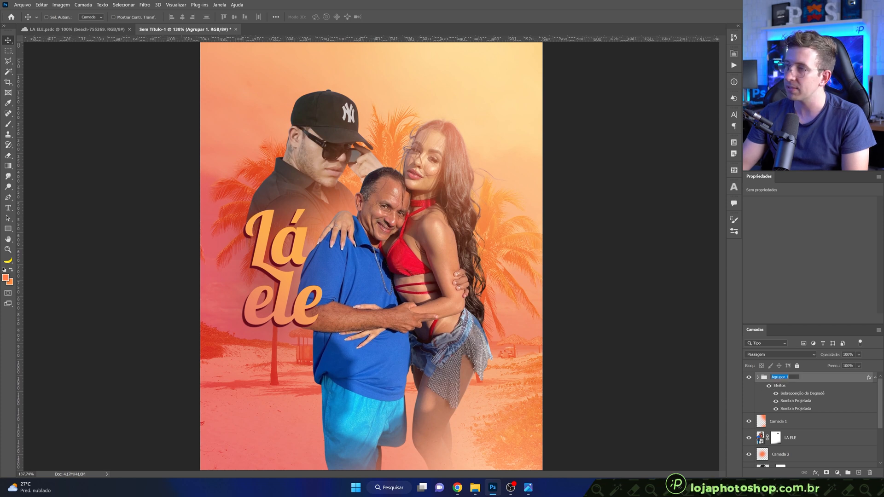
{"action": "type", "text": "L"}
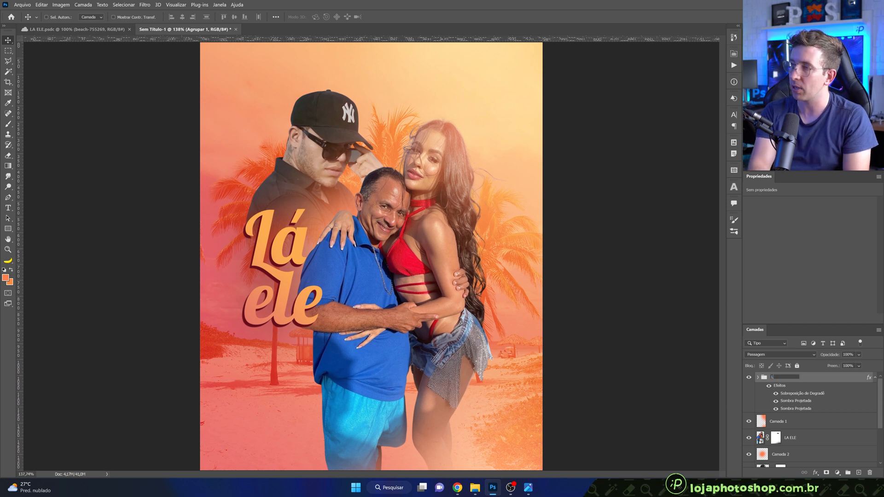
{"action": "type", "text": "Á ELE"}
{"action": "key", "text": "Return"}
Step: Scale the LÁ ELE title group to about 140% and position it over the lower-left side of the couple
{"action": "key", "text": "ctrl+t"}
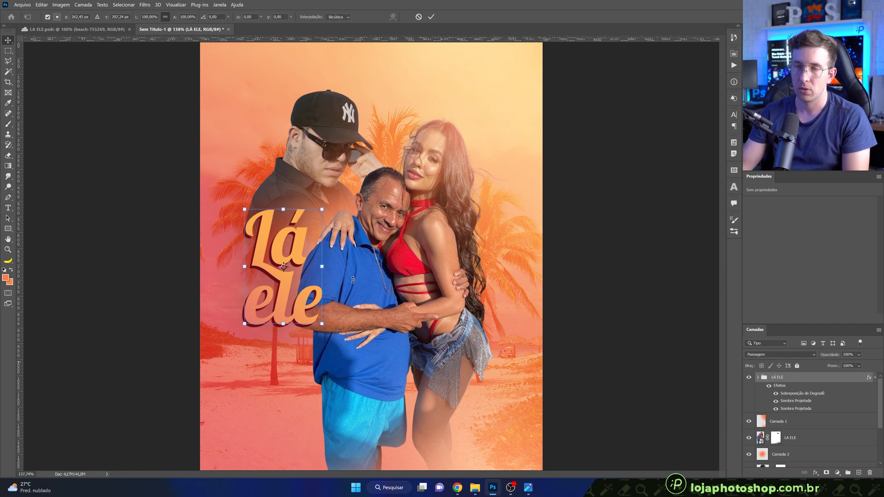
{"action": "left_click_drag", "start_coordinate": [323, 209], "coordinate": [344, 178]}
{"action": "left_click_drag", "start_coordinate": [323, 234], "coordinate": [336, 268]}
{"action": "left_click_drag", "start_coordinate": [356, 211], "coordinate": [354, 214]}
{"action": "key", "text": "ctrl+minus"}
{"action": "left_click_drag", "start_coordinate": [335, 304], "coordinate": [336, 292]}
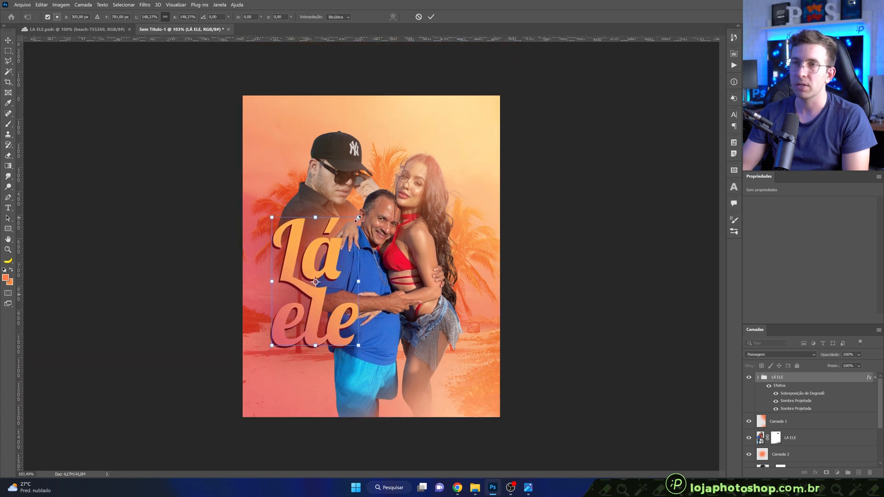
{"action": "left_click_drag", "start_coordinate": [357, 218], "coordinate": [354, 225]}
{"action": "left_click", "coordinate": [430, 17]}
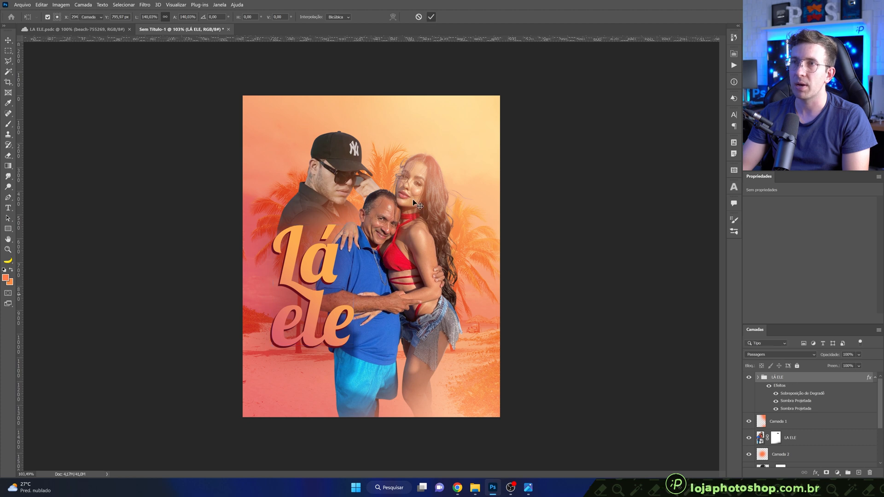
{"action": "left_click_drag", "start_coordinate": [340, 284], "coordinate": [344, 284]}
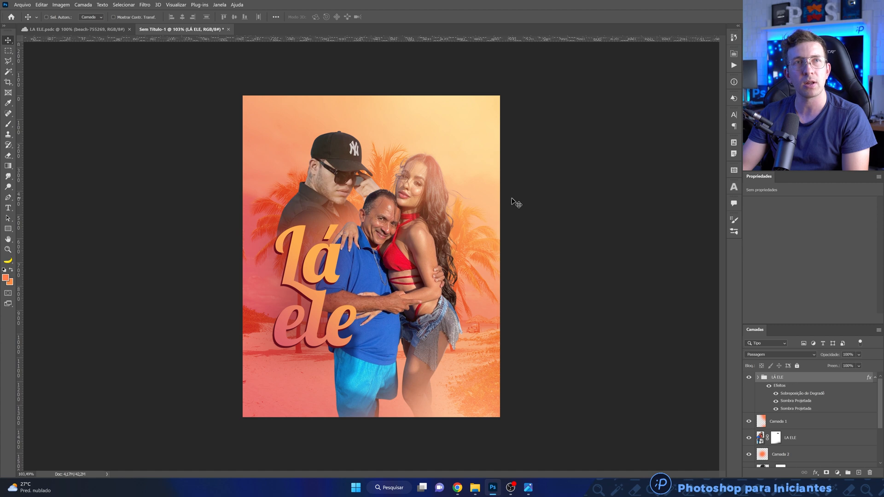
Step: Add a two-line text layer reading "Tierry e" and "Manoel Gomes em" just above the title
{"action": "scroll", "coordinate": [367, 261], "scroll_direction": "up", "scroll_amount": 1}
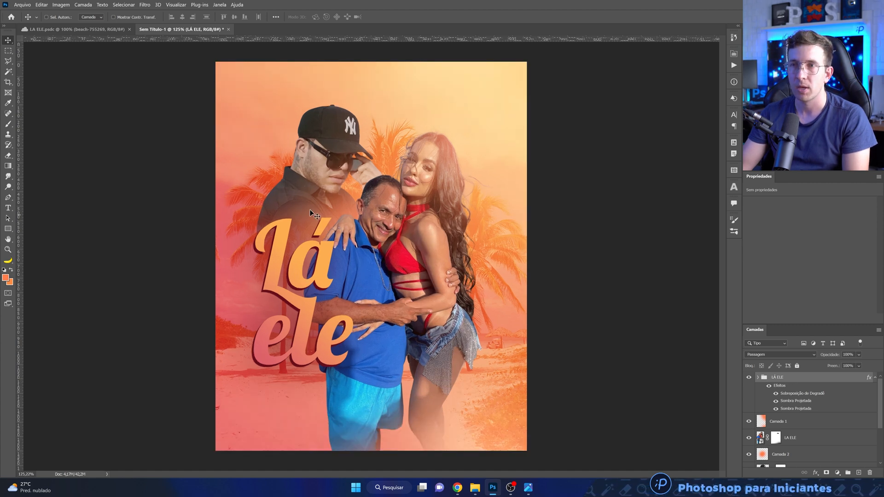
{"action": "scroll", "coordinate": [313, 212], "scroll_direction": "up", "scroll_amount": 1}
{"action": "left_click", "coordinate": [8, 208]}
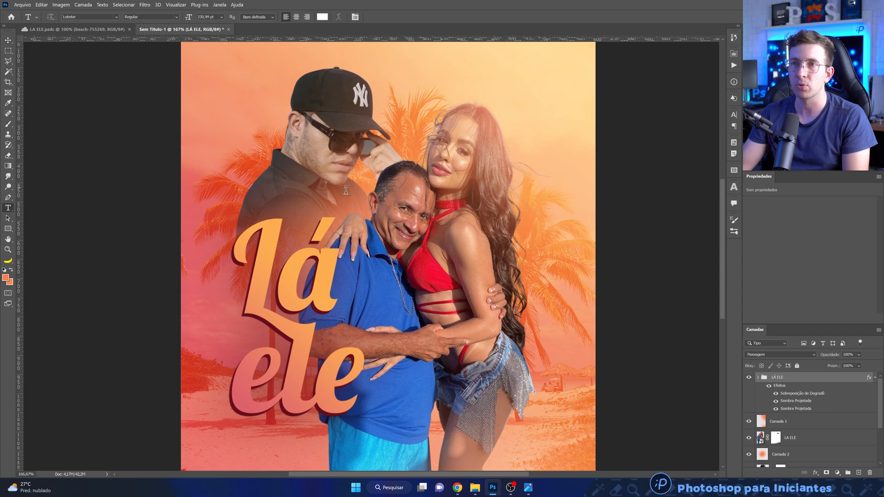
{"action": "left_click", "coordinate": [241, 186]}
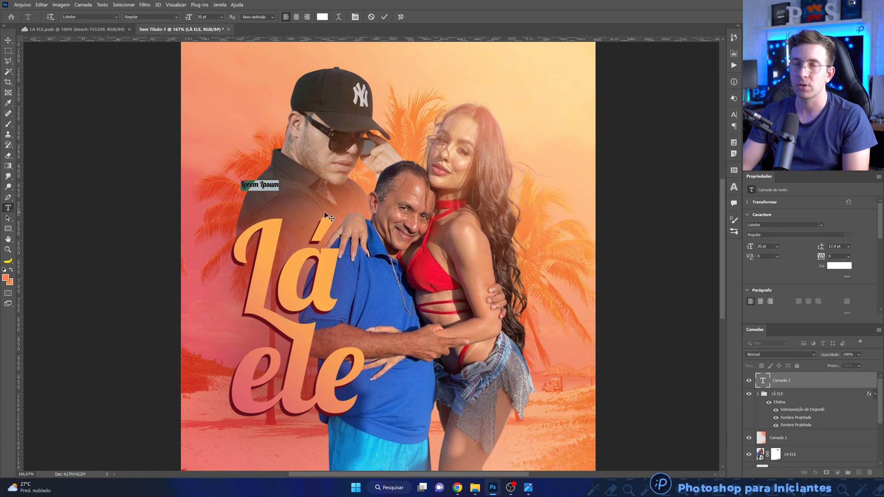
{"action": "type", "text": "Tie"}
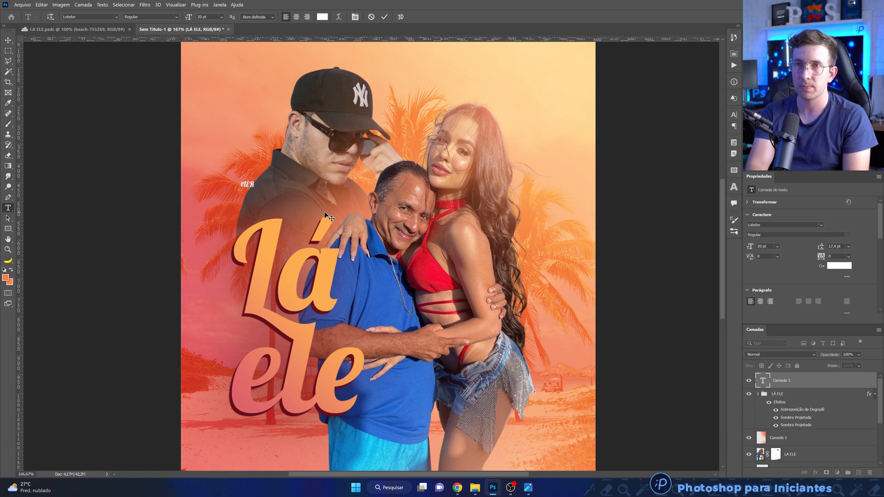
{"action": "type", "text": "rry e"}
{"action": "key", "text": "Return"}
{"action": "type", "text": "Mano"}
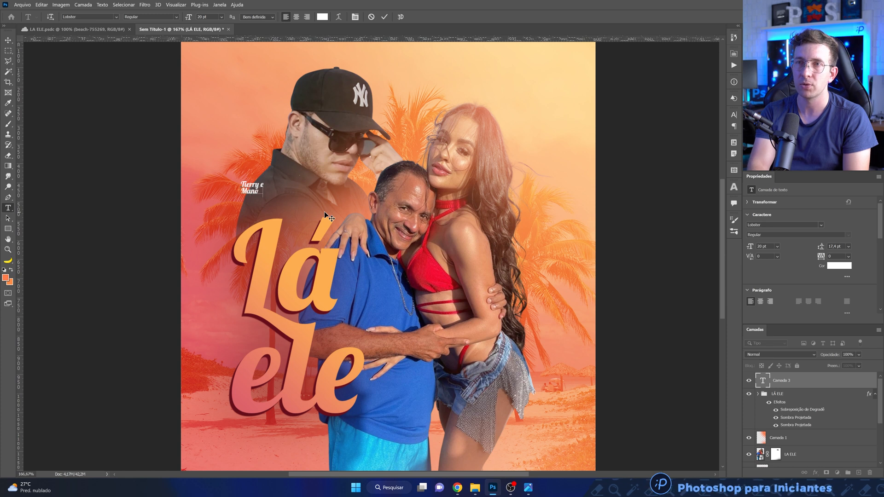
{"action": "type", "text": "el Gomes em"}
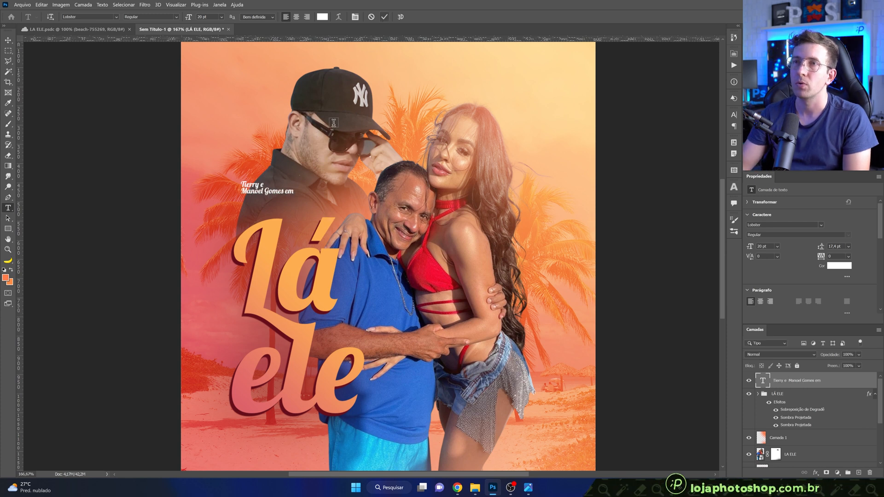
Step: Enlarge the artist credit text to about 37 pt and fit it above the word "Lá"
{"action": "key", "text": "ctrl+t"}
{"action": "left_click_drag", "start_coordinate": [293, 180], "coordinate": [311, 194]}
{"action": "key", "text": "Return"}
{"action": "scroll", "coordinate": [327, 242], "scroll_direction": "down", "scroll_amount": 6}
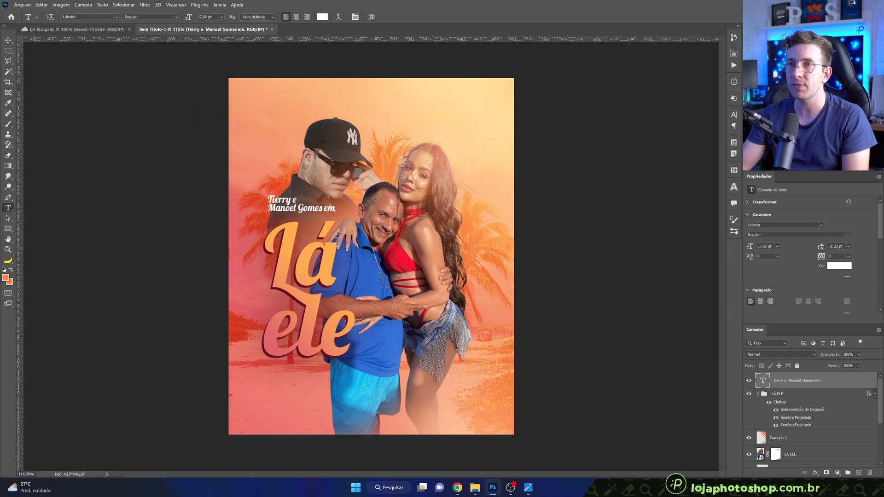
{"action": "key", "text": "ctrl+0"}
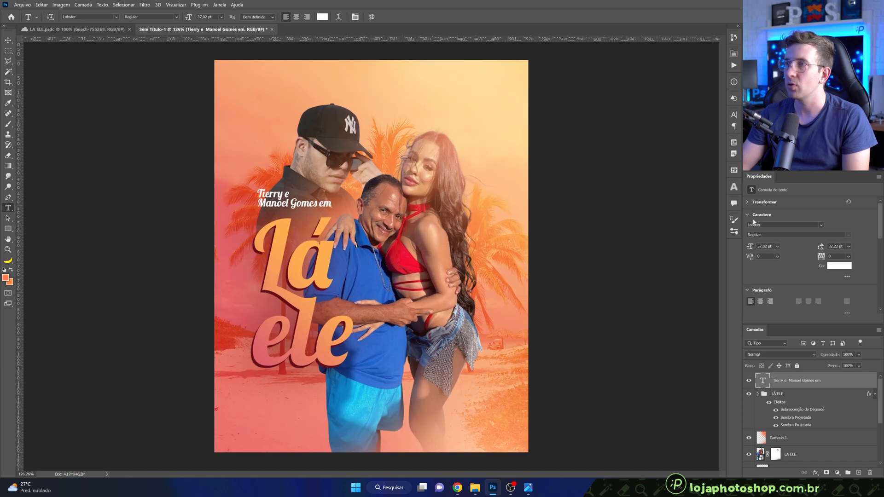
Step: Set the credit text in Montserrat Light Italic and make "Tierry" and "Manoel Gomes" Bold Italic
{"action": "type", "text": "mont"}
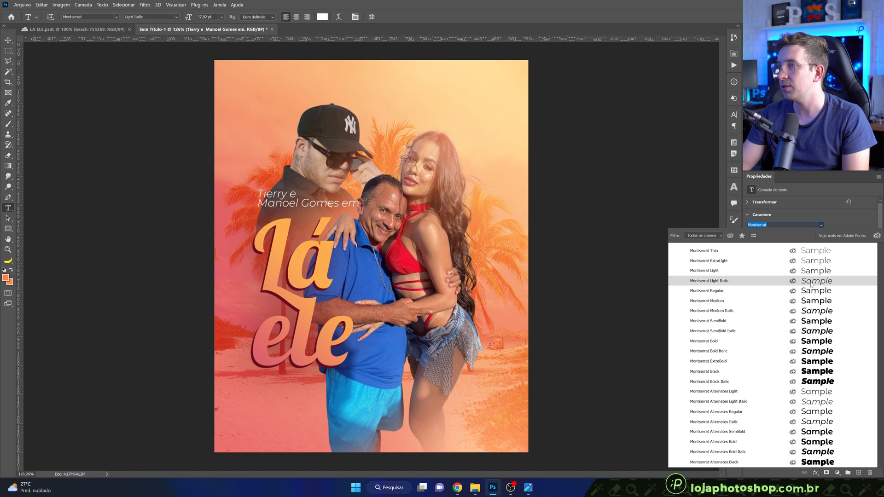
{"action": "left_click", "coordinate": [811, 282]}
{"action": "double_click", "coordinate": [285, 193]}
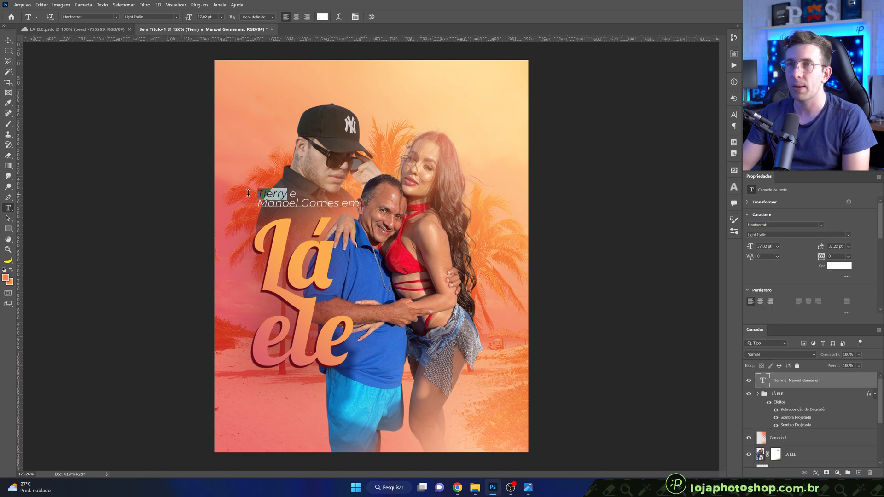
{"action": "left_click", "coordinate": [849, 235]}
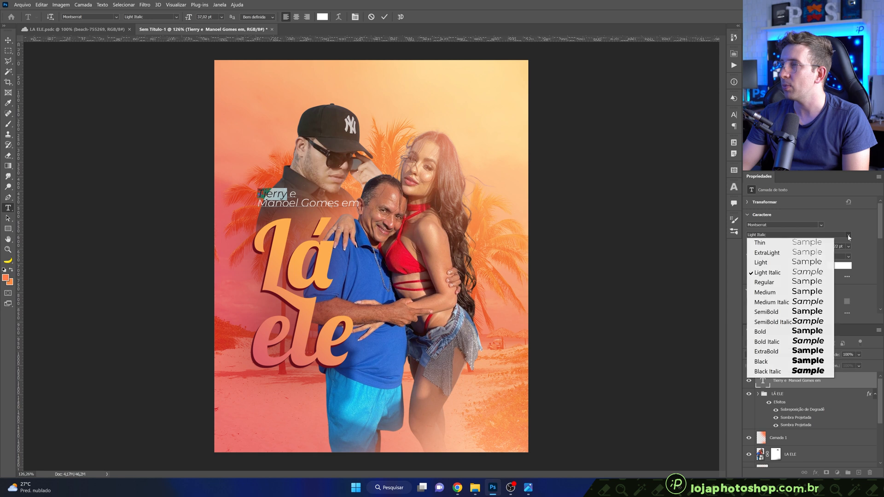
{"action": "left_click", "coordinate": [807, 345]}
{"action": "left_click_drag", "start_coordinate": [337, 203], "coordinate": [249, 206]}
{"action": "left_click", "coordinate": [846, 239]}
{"action": "left_click", "coordinate": [802, 343]}
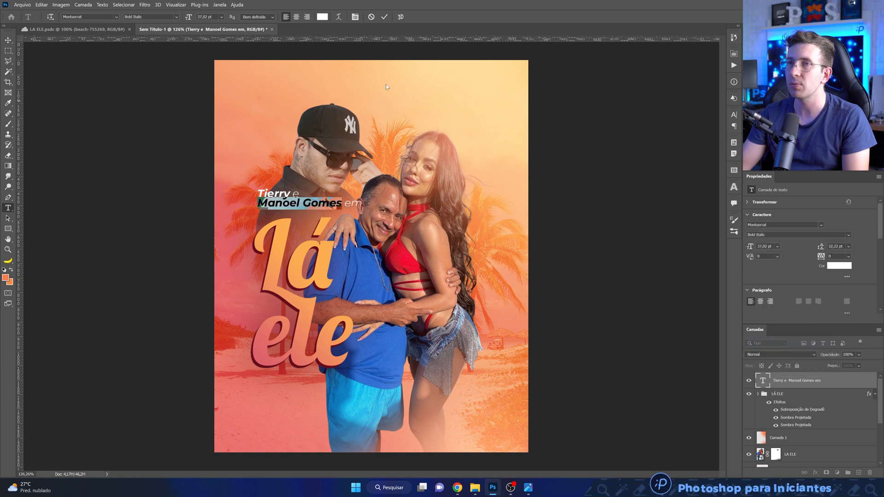
{"action": "left_click", "coordinate": [385, 17]}
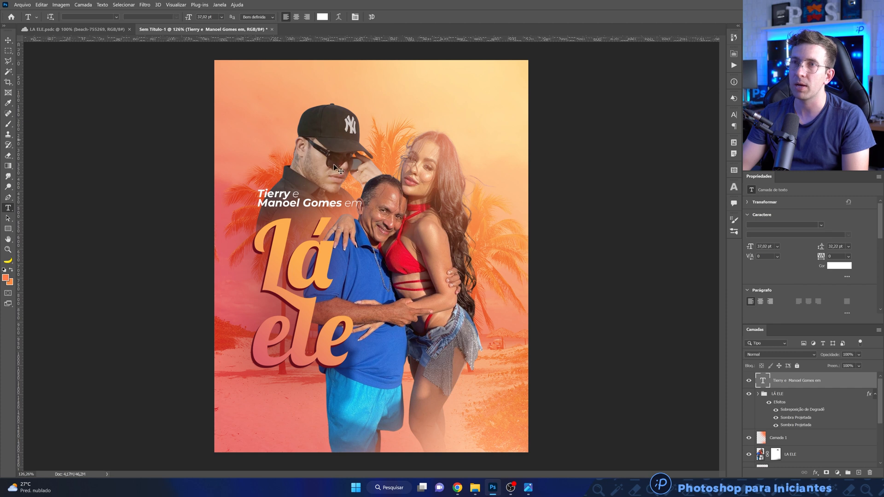
Step: Scale the credit text down to about 73% and move it so it starts near the title's left edge
{"action": "key", "text": "ctrl+t"}
{"action": "left_click_drag", "start_coordinate": [362, 187], "coordinate": [324, 204]}
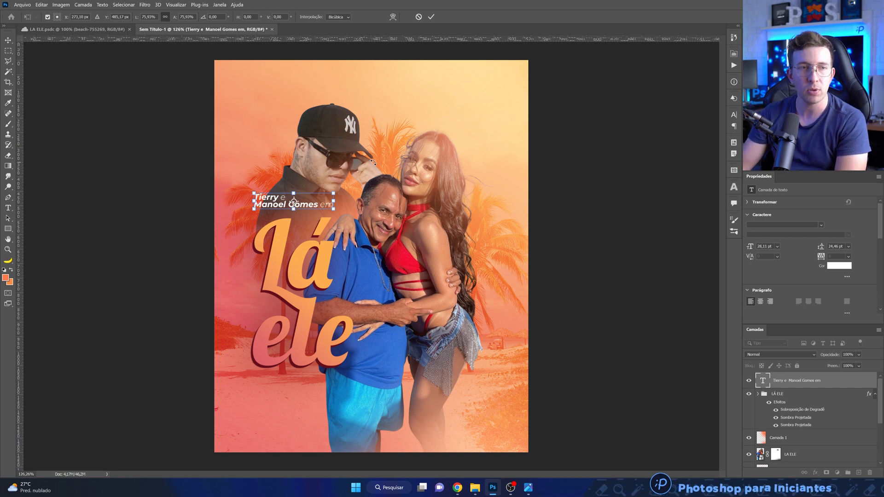
{"action": "left_click_drag", "start_coordinate": [332, 192], "coordinate": [330, 194]}
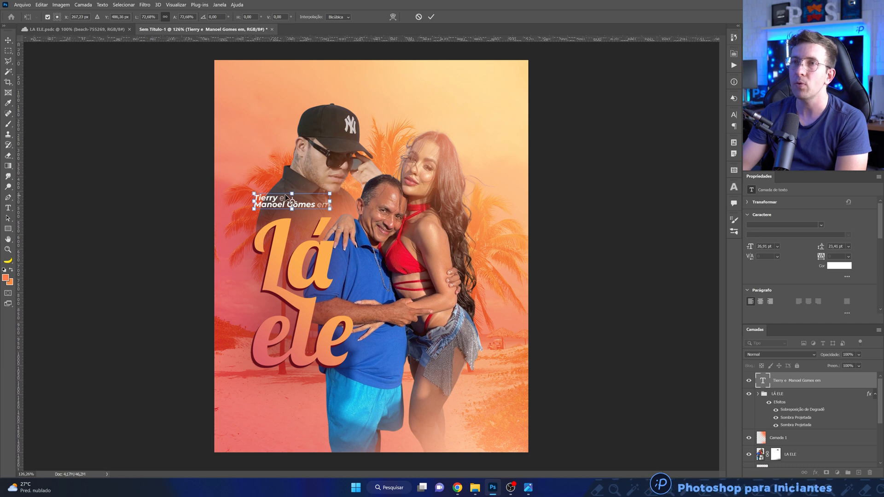
{"action": "left_click", "coordinate": [431, 17]}
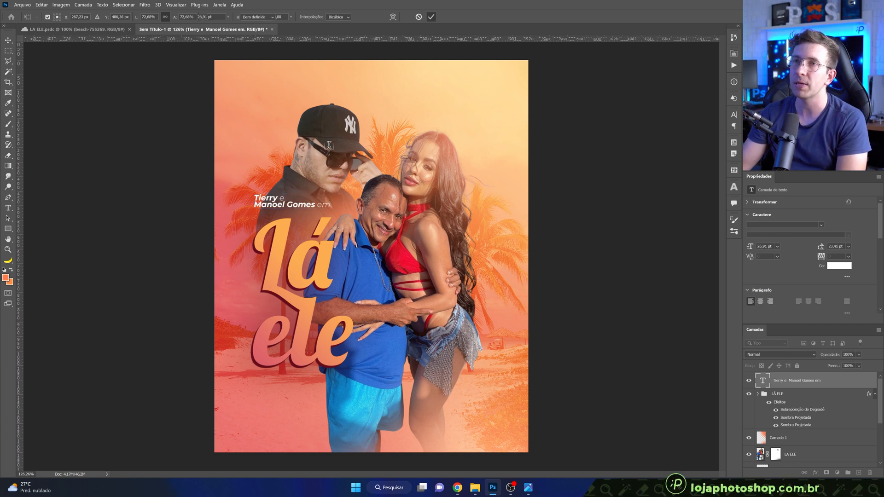
{"action": "key", "text": "t"}
{"action": "key", "text": "v"}
{"action": "left_click_drag", "start_coordinate": [300, 208], "coordinate": [302, 208]}
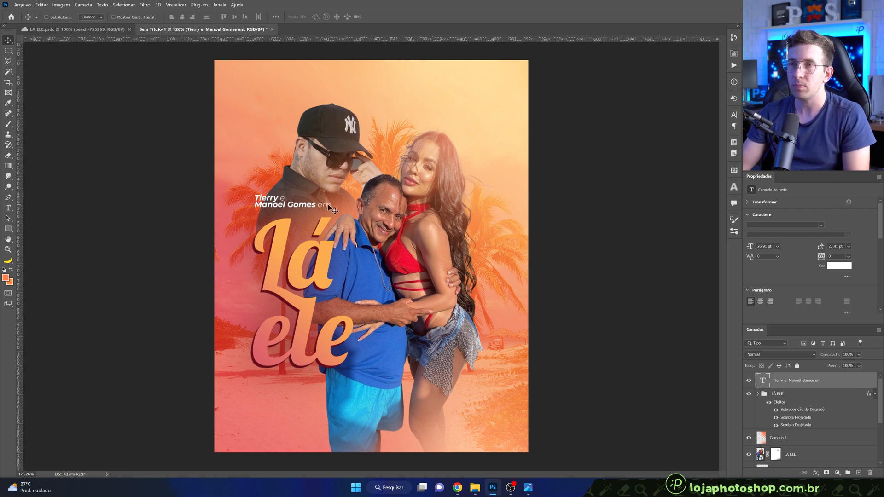
Step: Enlarge the credit text to about 27.8 pt to match the width of "Lá", keeping a small gap above it
{"action": "scroll", "coordinate": [328, 208], "scroll_direction": "up", "scroll_amount": 1}
{"action": "scroll", "coordinate": [329, 208], "scroll_direction": "up", "scroll_amount": 9}
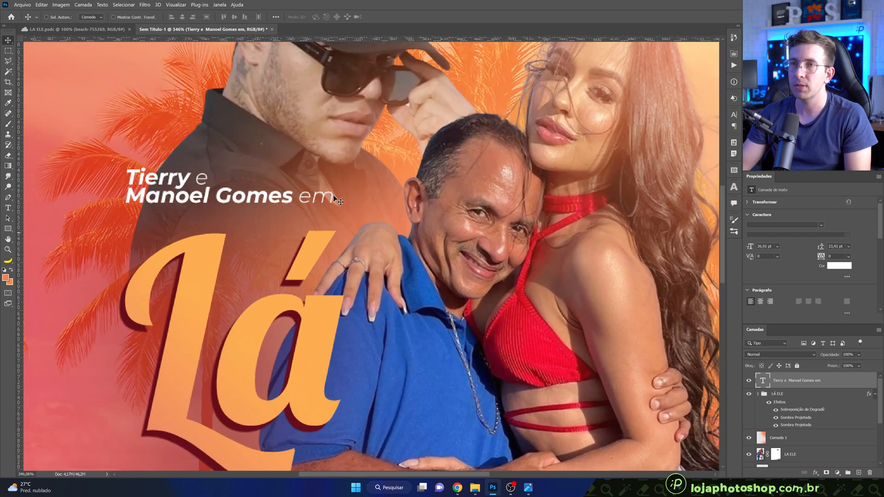
{"action": "key", "text": "ctrl+t"}
{"action": "left_click_drag", "start_coordinate": [333, 170], "coordinate": [322, 212]}
{"action": "key", "text": "Return"}
{"action": "key", "text": "ctrl+t"}
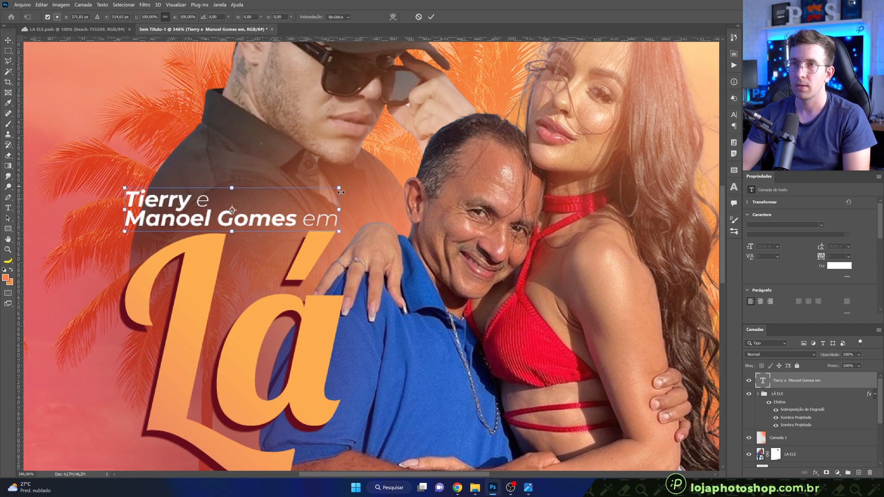
{"action": "key", "text": "Return"}
{"action": "left_click_drag", "start_coordinate": [323, 201], "coordinate": [324, 183]}
{"action": "scroll", "coordinate": [339, 370], "scroll_direction": "down", "scroll_amount": 5}
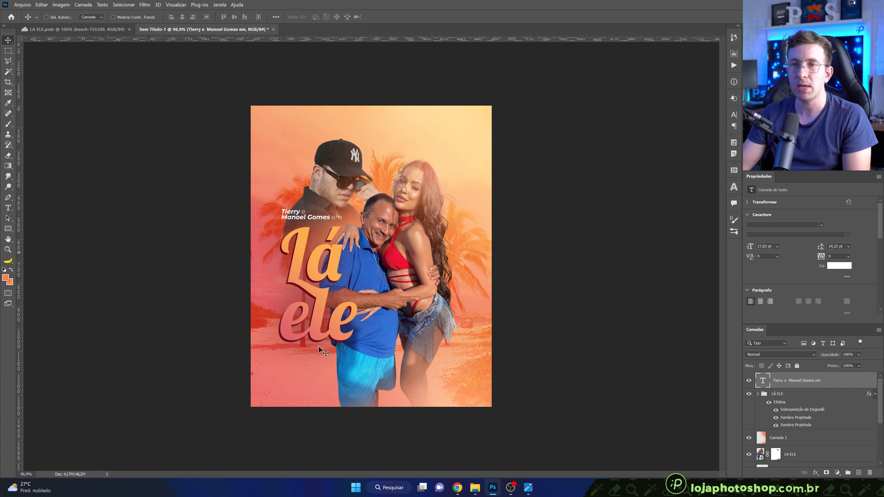
Step: Place the LOGO YT image from the SOCIAL MEDIA LA ELE folder below the title, scaled to about 208 x 46 px
{"action": "scroll", "coordinate": [322, 366], "scroll_direction": "up", "scroll_amount": 2}
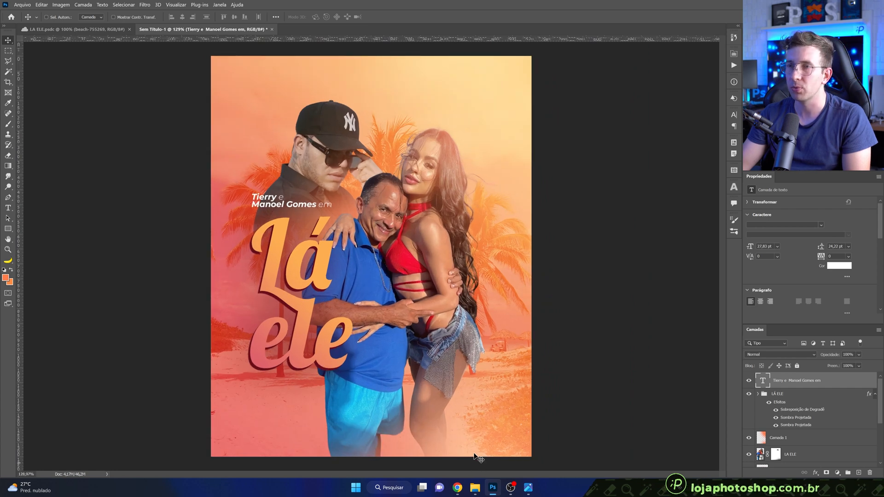
{"action": "mouse_move", "coordinate": [476, 491]}
{"action": "left_click", "coordinate": [501, 454]}
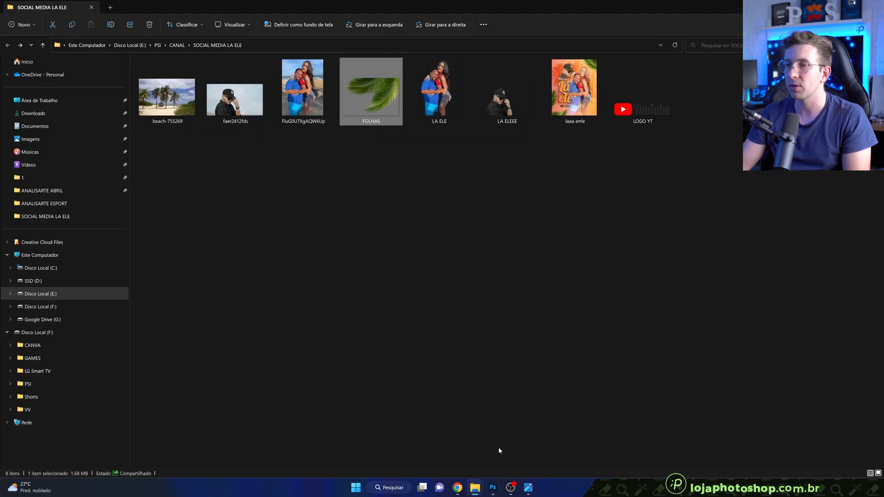
{"action": "left_click_drag", "start_coordinate": [647, 110], "coordinate": [398, 366]}
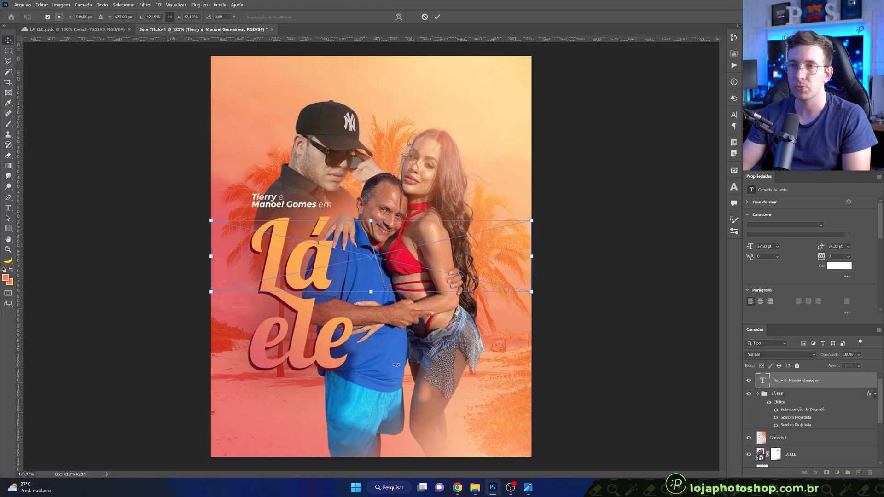
{"action": "left_click_drag", "start_coordinate": [501, 228], "coordinate": [323, 396]}
{"action": "key", "text": "Return"}
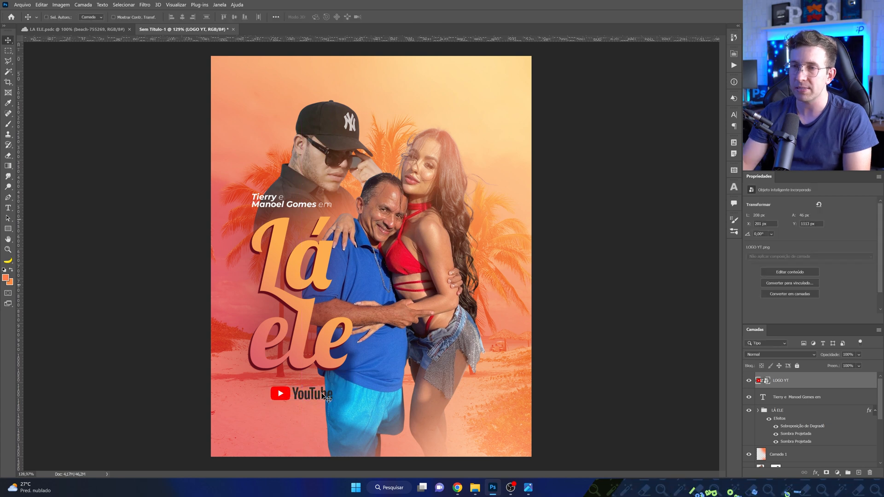
Step: Rasterize the LOGO YT layer and delete the white play triangle inside the YouTube icon using the Magic Wand
{"action": "scroll", "coordinate": [277, 398], "scroll_direction": "up", "scroll_amount": 4}
{"action": "scroll", "coordinate": [258, 401], "scroll_direction": "up", "scroll_amount": 1}
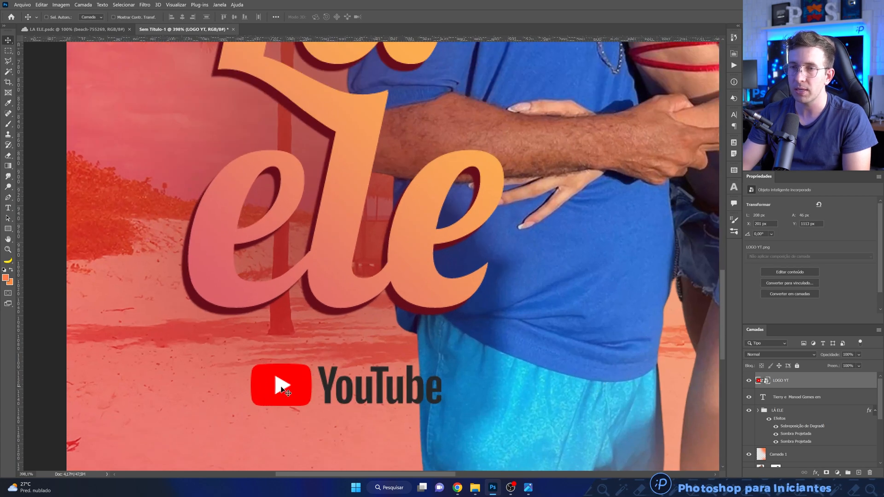
{"action": "scroll", "coordinate": [294, 402], "scroll_direction": "up", "scroll_amount": 3}
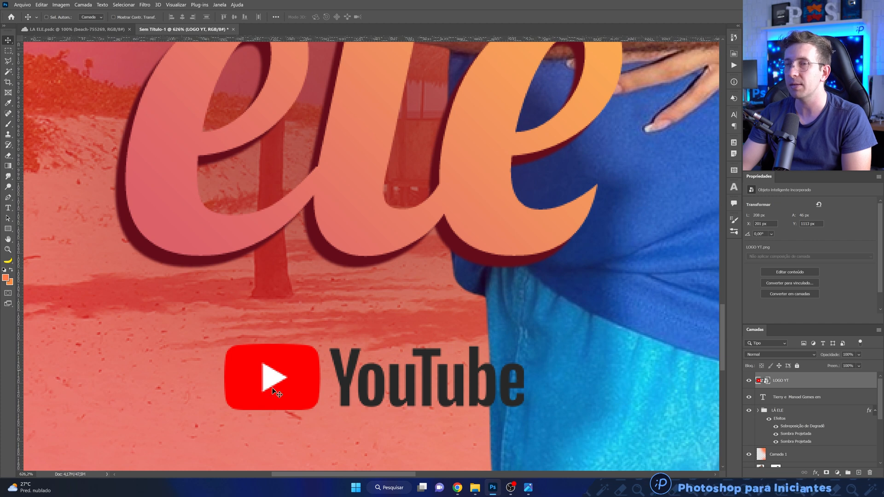
{"action": "right_click", "coordinate": [835, 382]}
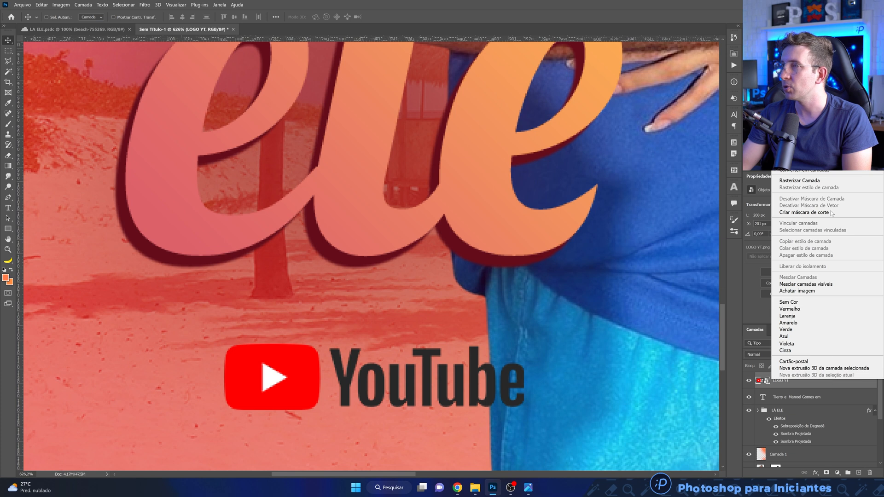
{"action": "left_click", "coordinate": [829, 180]}
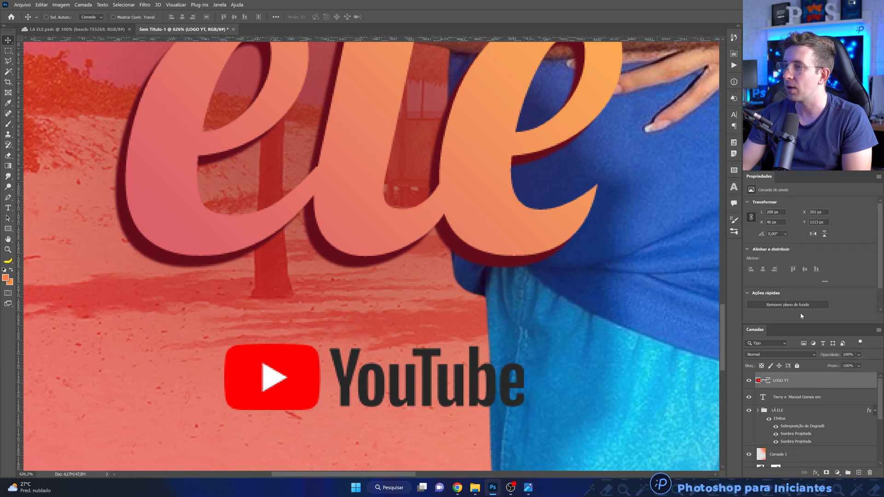
{"action": "left_click", "coordinate": [11, 73]}
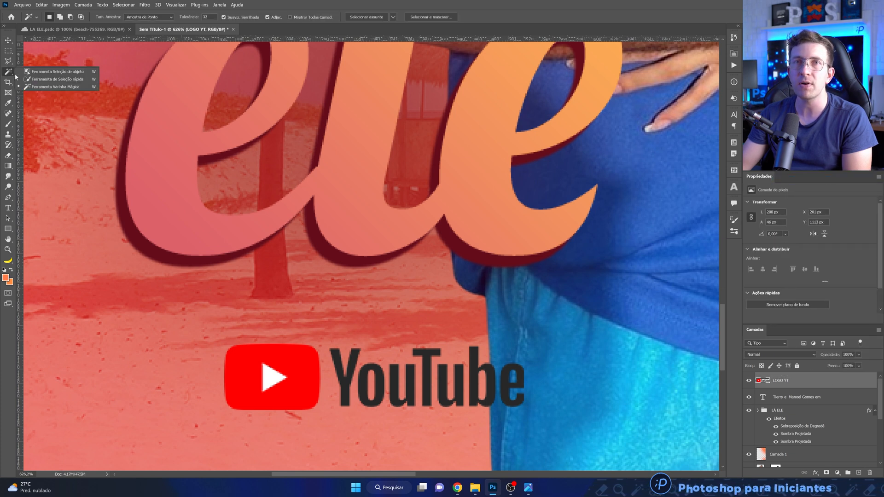
{"action": "left_click", "coordinate": [36, 88]}
{"action": "left_click", "coordinate": [272, 379]}
{"action": "key", "text": "Delete"}
{"action": "key", "text": "ctrl+d"}
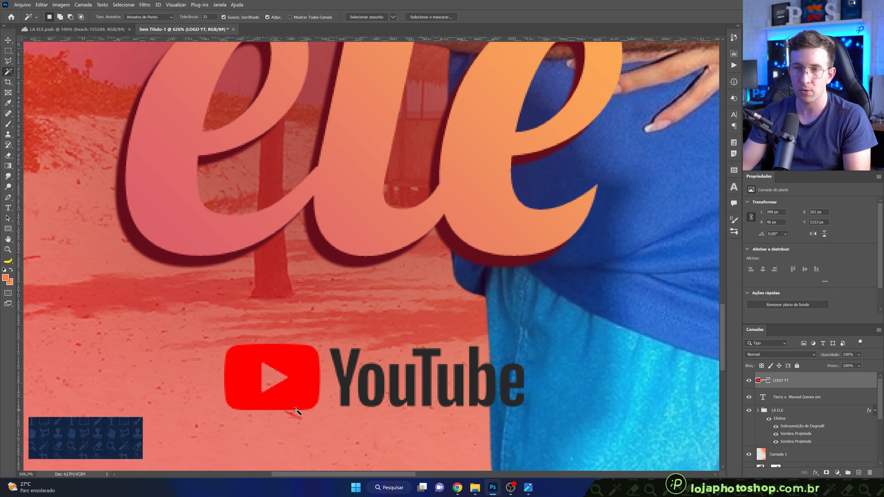
Step: Add a normal-mode Color Overlay to the YouTube logo, sampling the title's dark red shadow and darkening it to #3a1c21
{"action": "scroll", "coordinate": [297, 405], "scroll_direction": "down", "scroll_amount": 3}
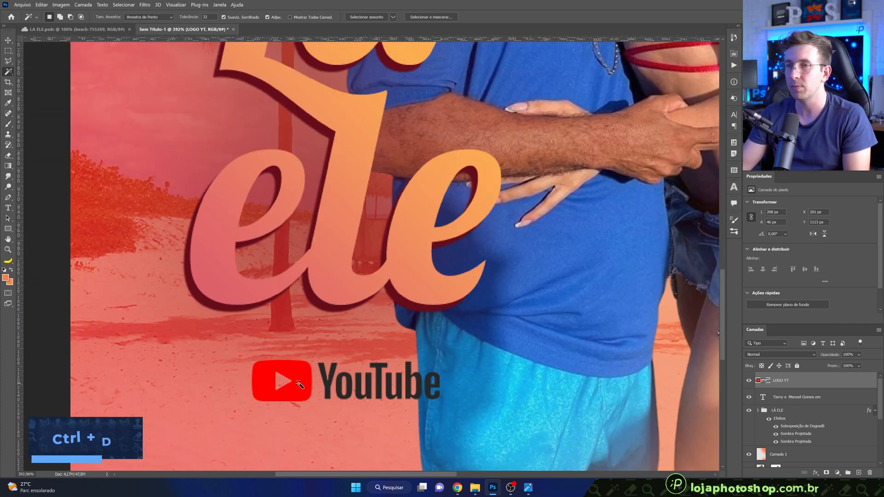
{"action": "double_click", "coordinate": [822, 382]}
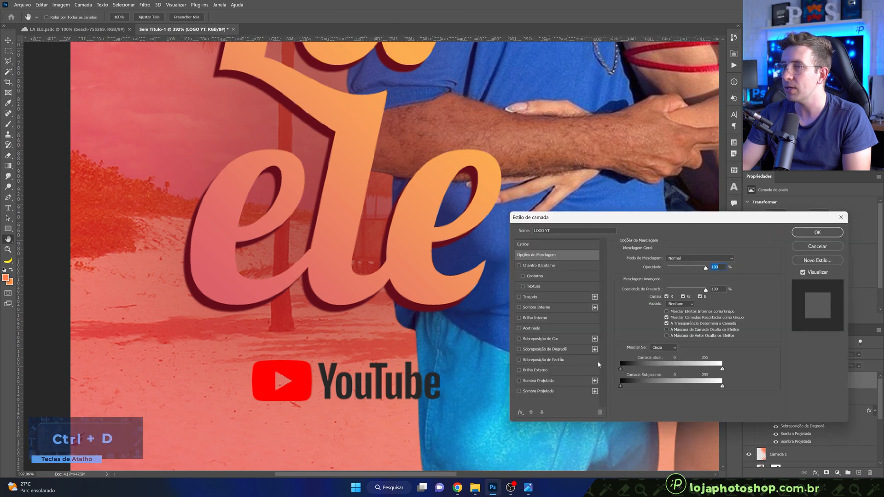
{"action": "left_click", "coordinate": [562, 340]}
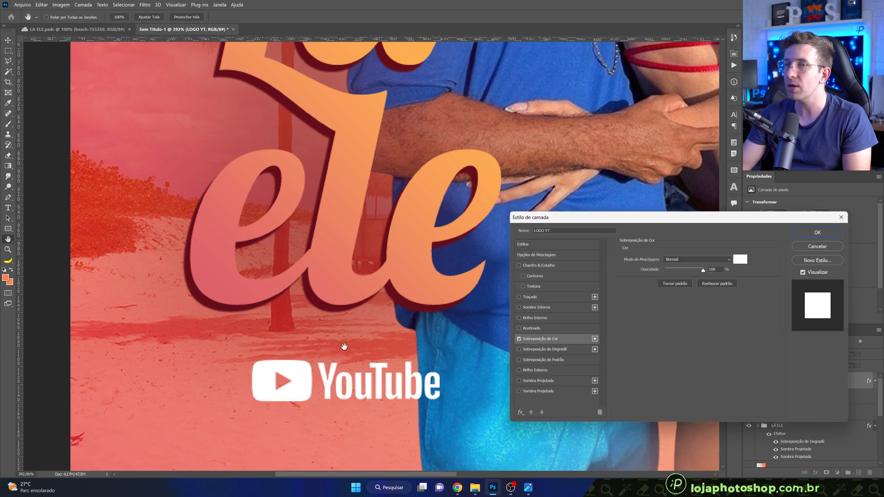
{"action": "key", "text": "ctrl+1"}
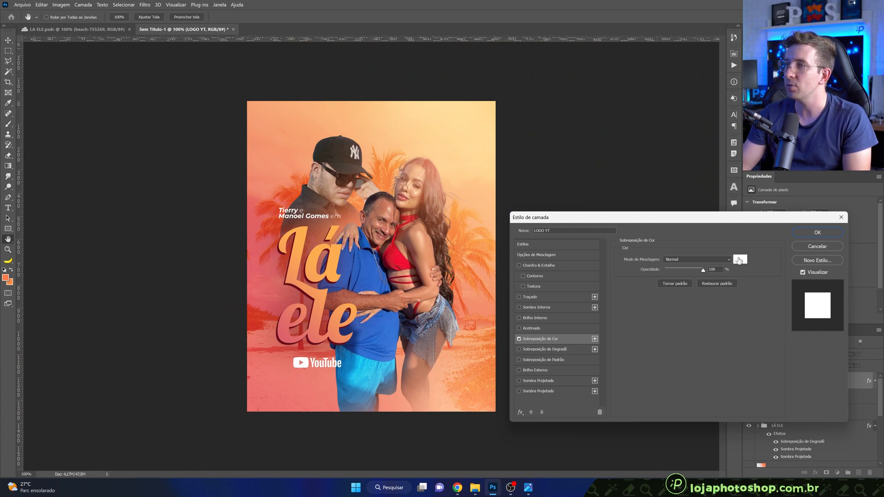
{"action": "left_click", "coordinate": [739, 259]}
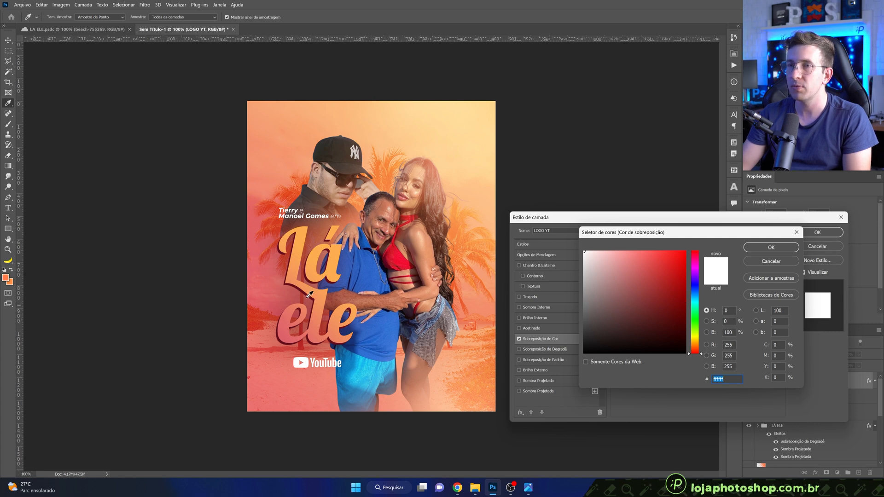
{"action": "left_click", "coordinate": [294, 288]}
{"action": "left_click", "coordinate": [296, 288]}
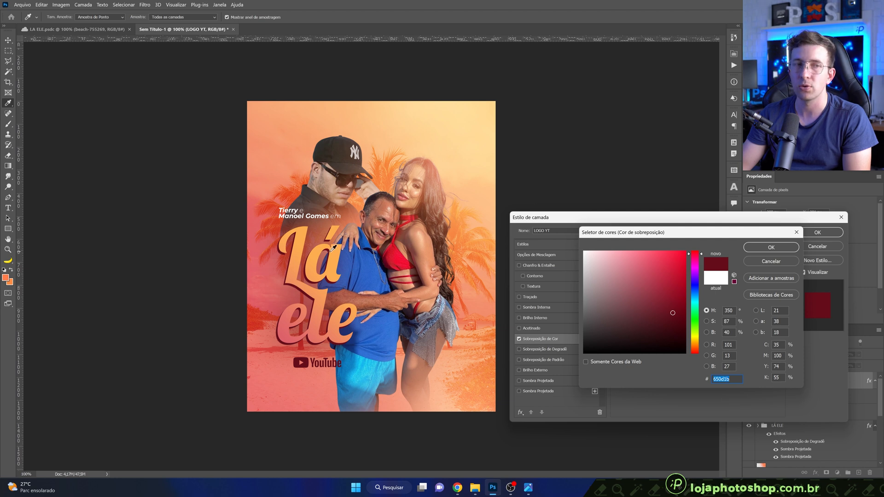
{"action": "left_click_drag", "start_coordinate": [657, 325], "coordinate": [636, 330]}
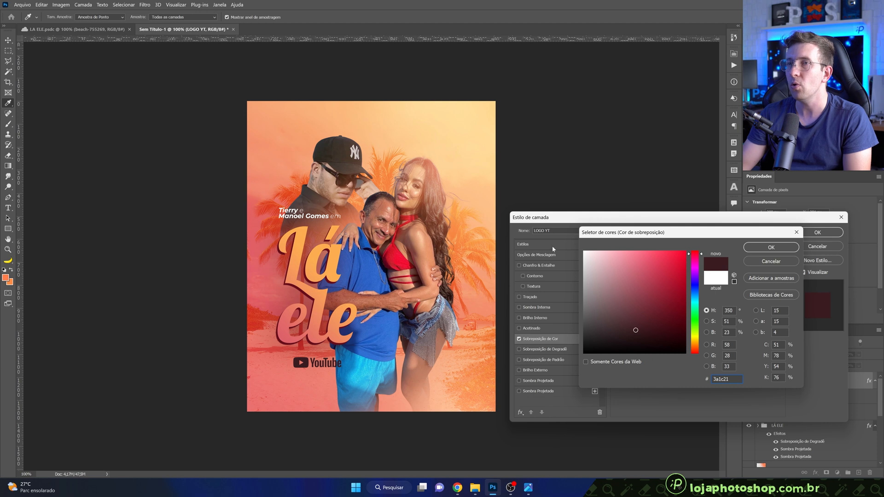
{"action": "left_click", "coordinate": [764, 249]}
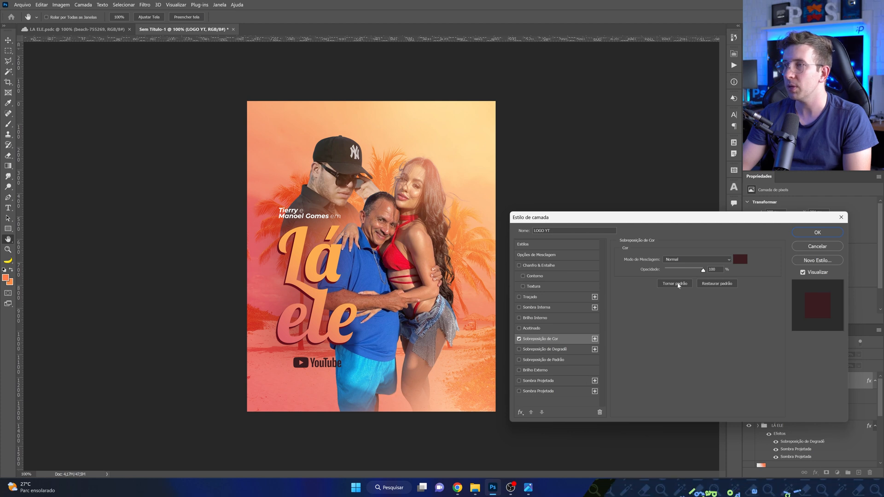
{"action": "left_click", "coordinate": [800, 236]}
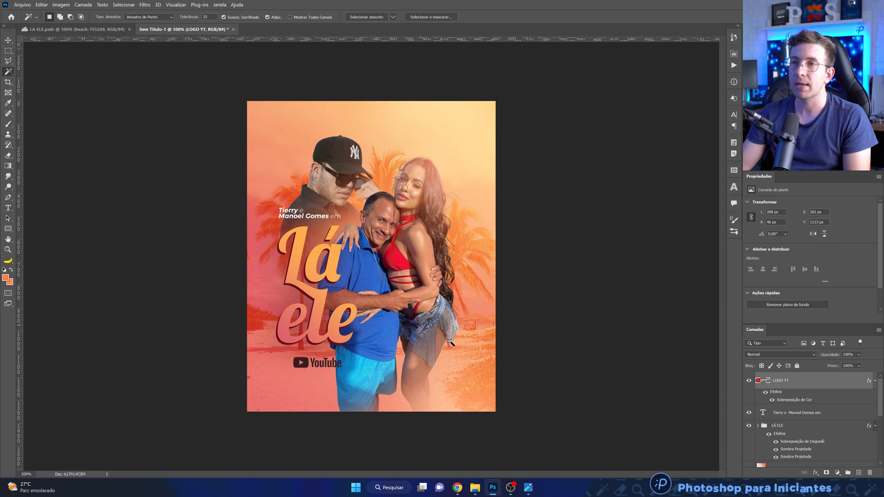
Step: Place the FOLHAS image from the SOCIAL MEDIA LA ELE folder over the poster's upper-right corner, scaled to 72% and rotated about 74.4°
{"action": "scroll", "coordinate": [453, 339], "scroll_direction": "up", "scroll_amount": 1}
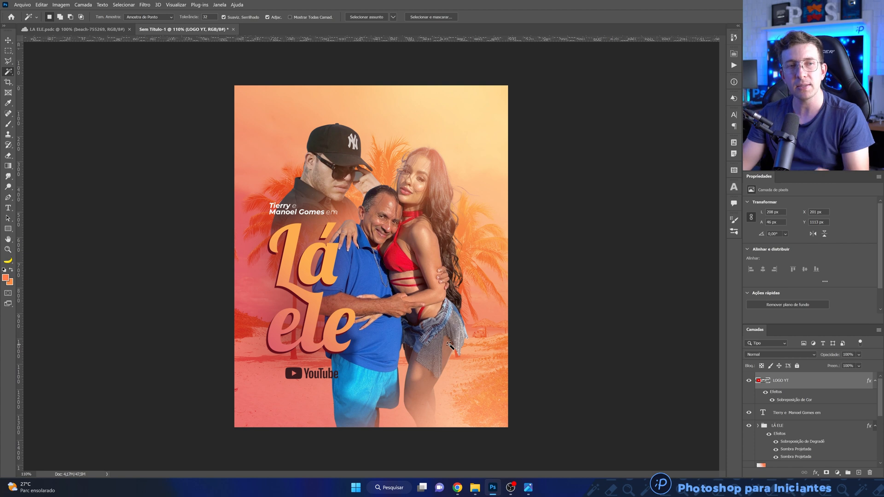
{"action": "mouse_move", "coordinate": [475, 488]}
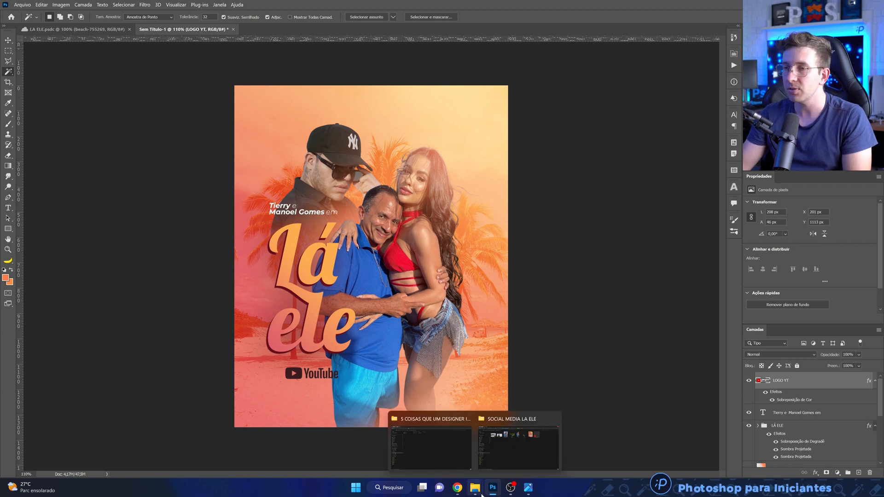
{"action": "left_click", "coordinate": [503, 452]}
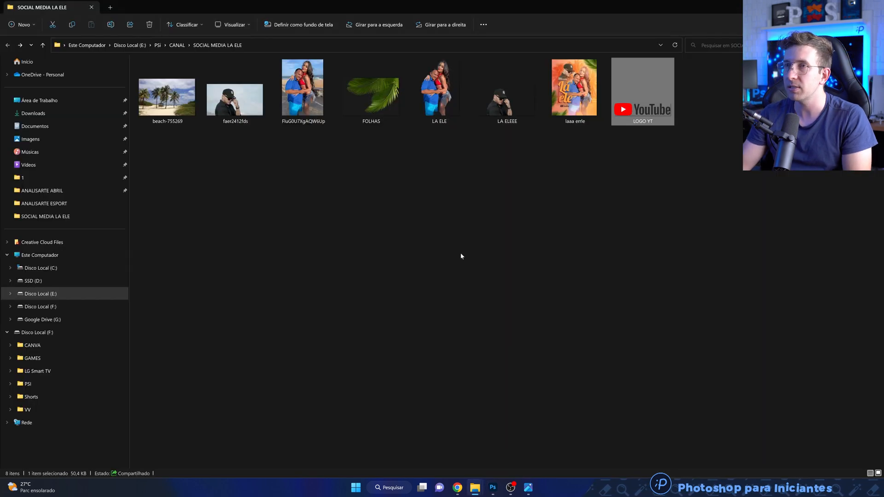
{"action": "left_click", "coordinate": [493, 487]}
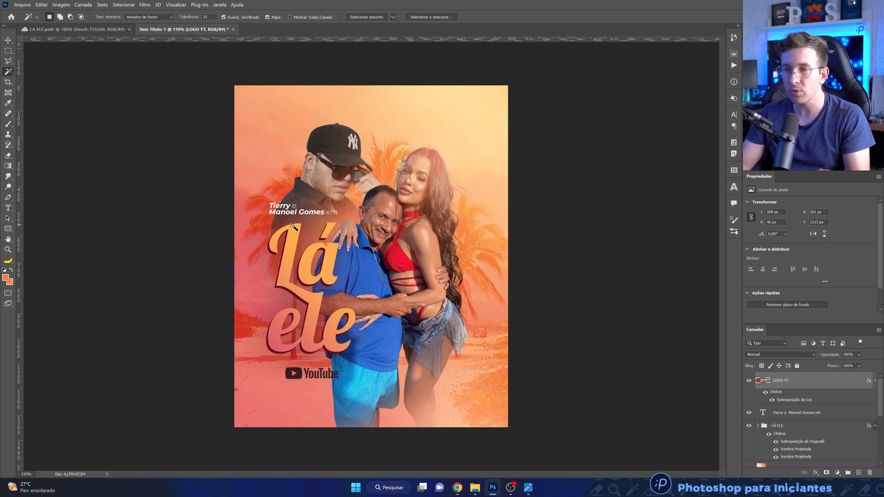
{"action": "mouse_move", "coordinate": [475, 488]}
{"action": "left_click", "coordinate": [516, 451]}
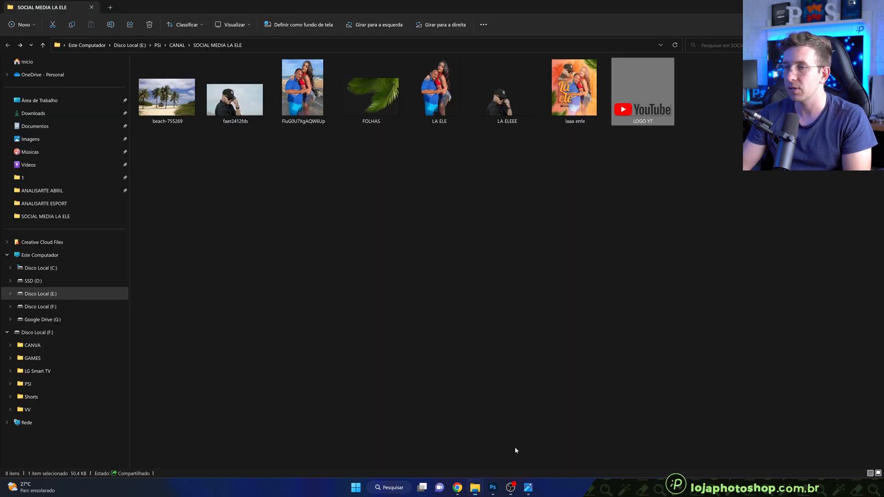
{"action": "left_click_drag", "start_coordinate": [371, 92], "coordinate": [472, 184]}
{"action": "left_click_drag", "start_coordinate": [527, 153], "coordinate": [520, 321]}
{"action": "left_click_drag", "start_coordinate": [455, 299], "coordinate": [553, 124]}
{"action": "left_click_drag", "start_coordinate": [645, 146], "coordinate": [625, 193]}
{"action": "left_click_drag", "start_coordinate": [567, 155], "coordinate": [572, 144]}
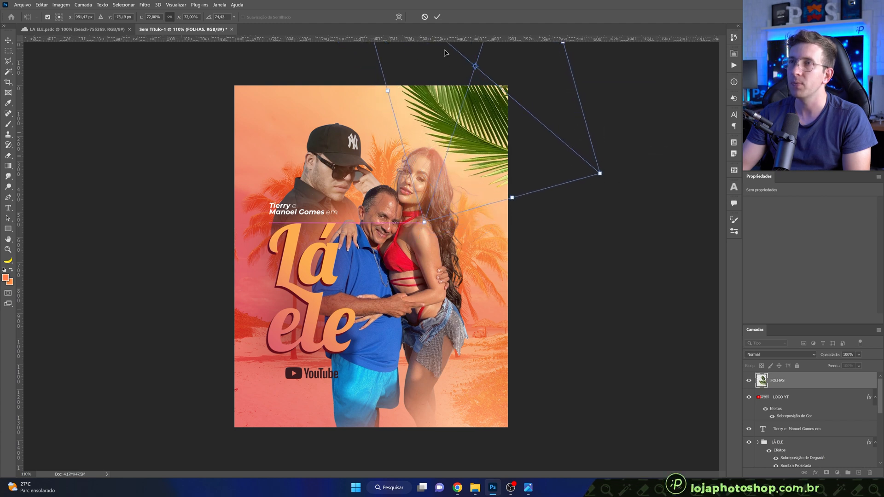
{"action": "left_click", "coordinate": [437, 17]}
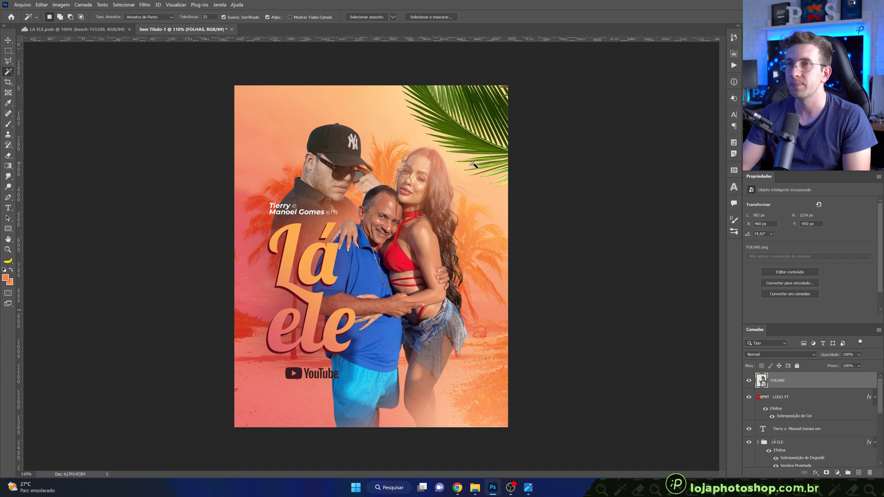
{"action": "key", "text": "v"}
{"action": "left_click_drag", "start_coordinate": [482, 150], "coordinate": [491, 140]}
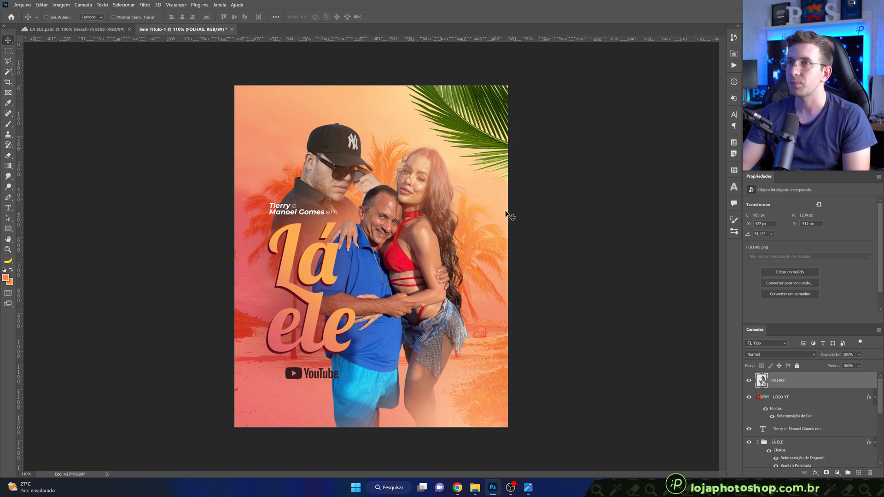
Step: Apply a Gaussian Blur with a 5.8 px radius to the palm leaf in the upper-right corner
{"action": "left_click", "coordinate": [144, 4]}
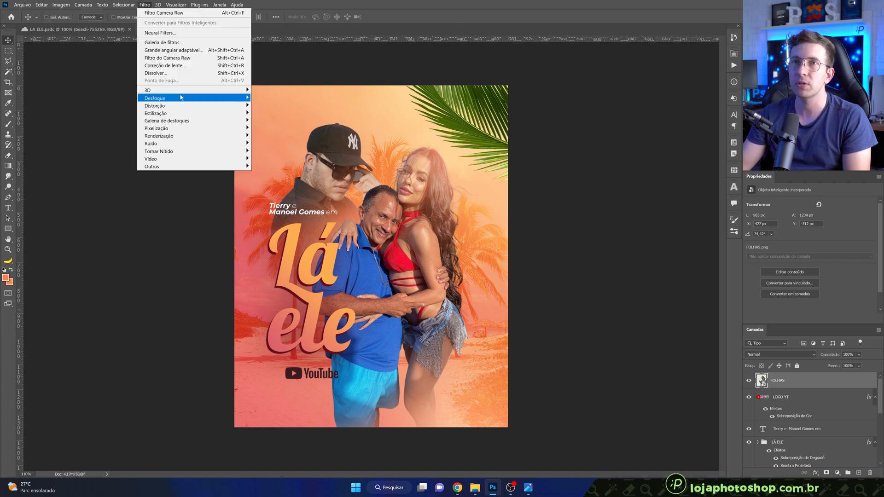
{"action": "mouse_move", "coordinate": [245, 101]}
{"action": "left_click", "coordinate": [281, 143]}
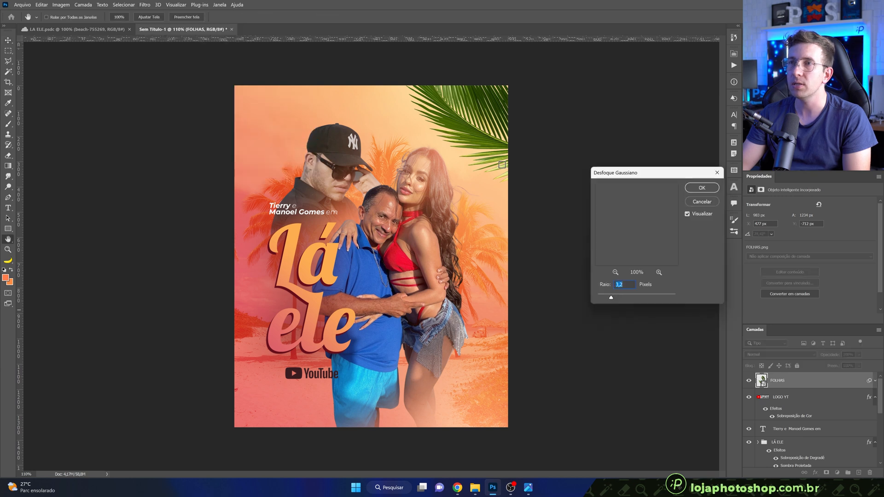
{"action": "left_click", "coordinate": [621, 298]}
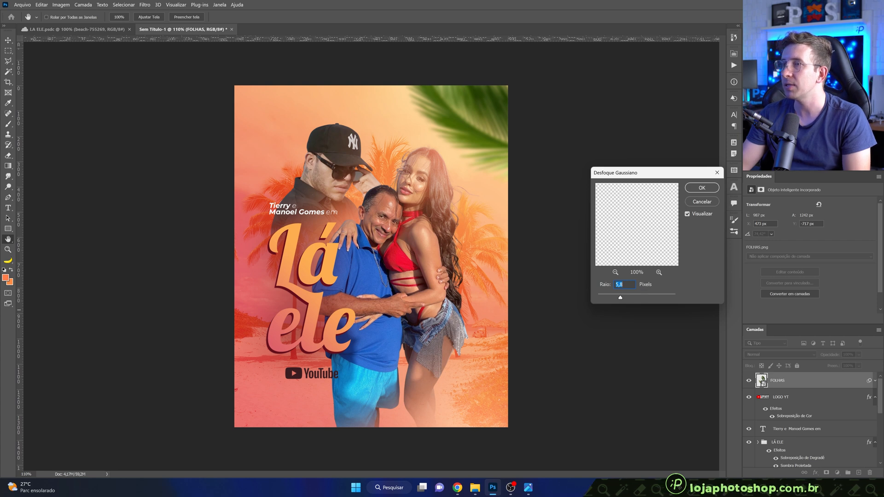
{"action": "left_click", "coordinate": [697, 188]}
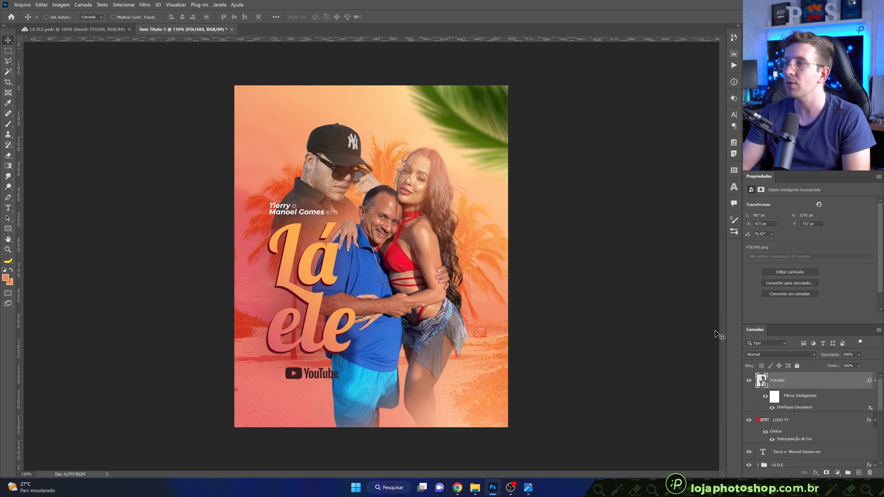
Step: Duplicate the blurred palm leaf, move the copy to the poster's lower-left corner and flip it
{"action": "key", "text": "ctrl+j"}
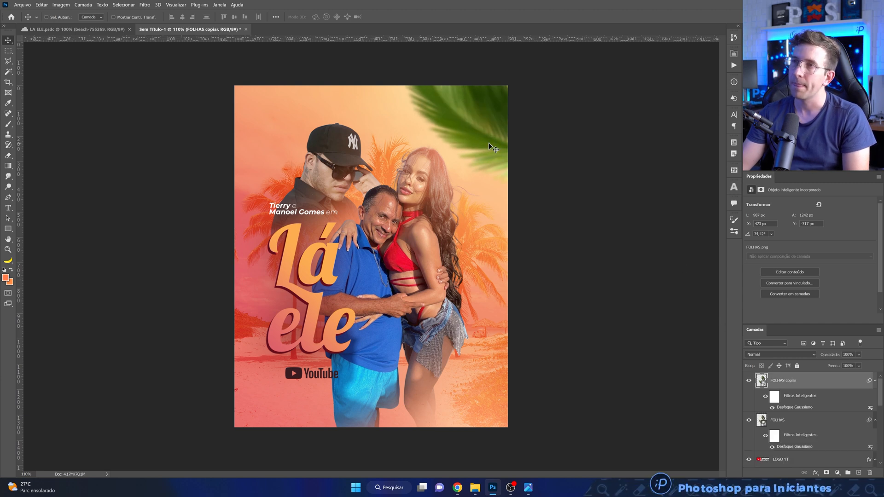
{"action": "left_click_drag", "start_coordinate": [487, 130], "coordinate": [218, 411]}
{"action": "key", "text": "ctrl+t"}
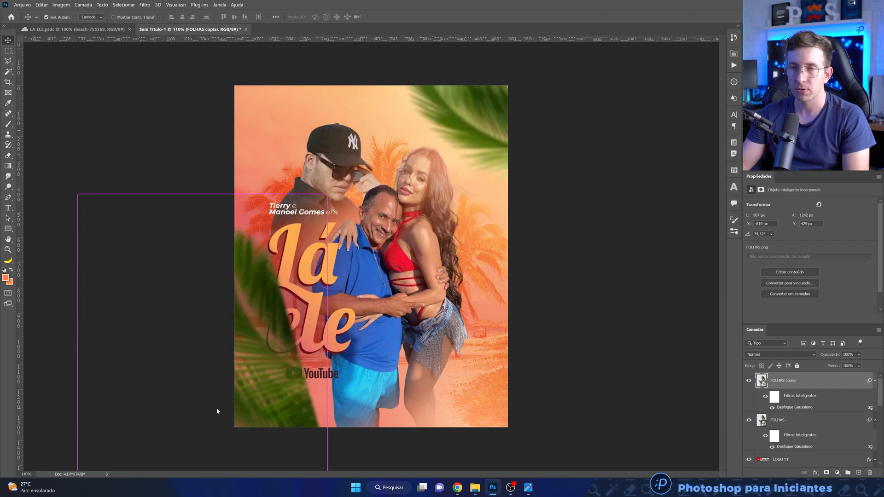
{"action": "left_click", "coordinate": [452, 188]}
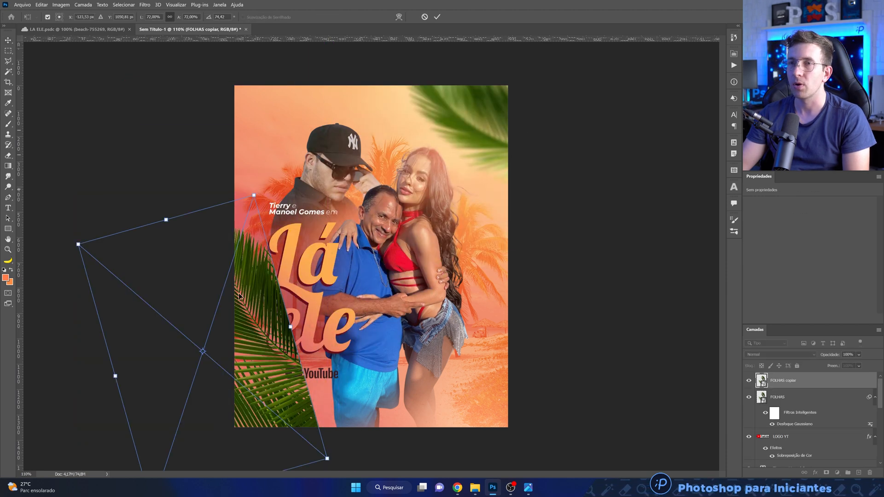
{"action": "right_click", "coordinate": [248, 340]}
{"action": "left_click", "coordinate": [277, 333]}
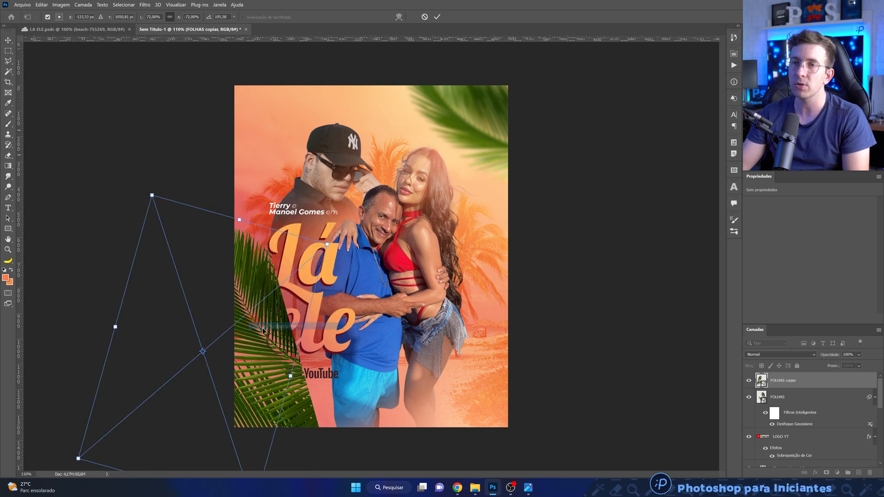
Step: Rotate the copied leaf to about 139.6° and position it so its fronds enter from the poster's left edge and lower-left corner
{"action": "left_click_drag", "start_coordinate": [354, 229], "coordinate": [394, 341]}
{"action": "left_click_drag", "start_coordinate": [288, 354], "coordinate": [305, 361]}
{"action": "left_click_drag", "start_coordinate": [410, 325], "coordinate": [407, 311]}
{"action": "left_click_drag", "start_coordinate": [318, 353], "coordinate": [324, 358]}
{"action": "left_click", "coordinate": [437, 17]}
{"action": "key", "text": "ctrl+alt+f"}
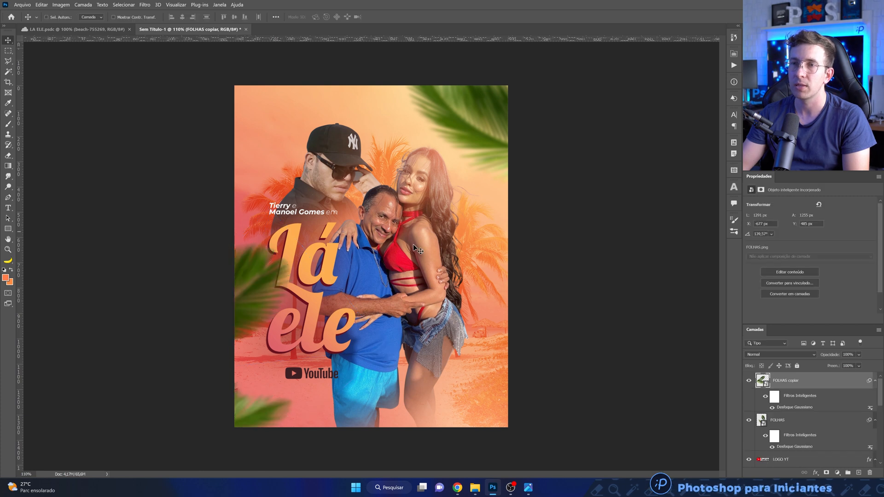
Step: Shrink the copied palm leaf to about 59.2%, rotate it to about 123.7° and place its fronds along the poster's lower-left edge
{"action": "key", "text": "ctrl+t"}
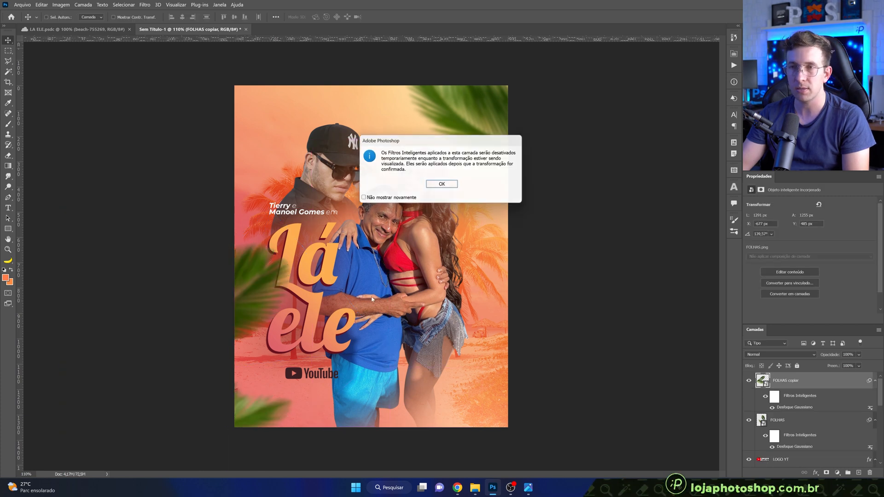
{"action": "left_click", "coordinate": [433, 186]}
{"action": "left_click_drag", "start_coordinate": [268, 209], "coordinate": [242, 238]}
{"action": "left_click_drag", "start_coordinate": [394, 330], "coordinate": [364, 316]}
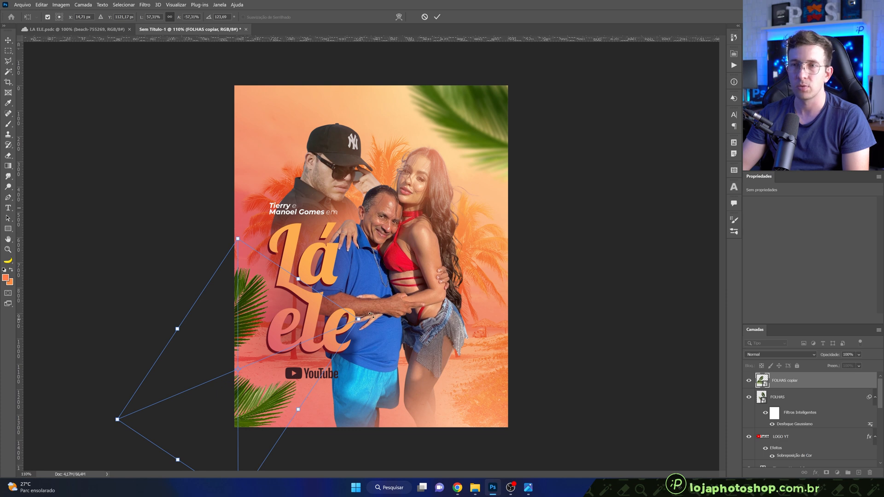
{"action": "left_click_drag", "start_coordinate": [351, 319], "coordinate": [354, 322]}
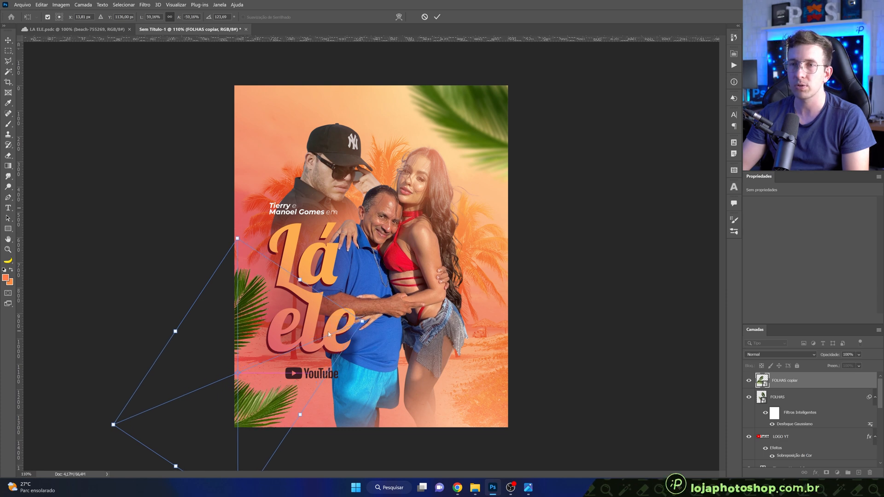
{"action": "left_click", "coordinate": [439, 17]}
Step: Reposition the palm leaf in the poster's upper-right corner and shift the lower-left copy slightly
{"action": "key", "text": "ctrl+0"}
{"action": "left_click_drag", "start_coordinate": [497, 138], "coordinate": [503, 129]}
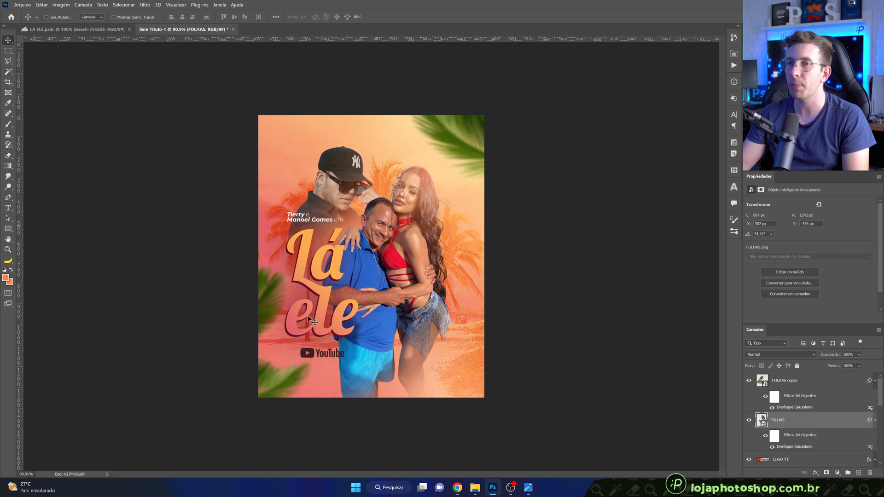
{"action": "left_click", "coordinate": [795, 380]}
{"action": "left_click_drag", "start_coordinate": [298, 398], "coordinate": [298, 400]}
{"action": "key", "text": "alt+bracketleft"}
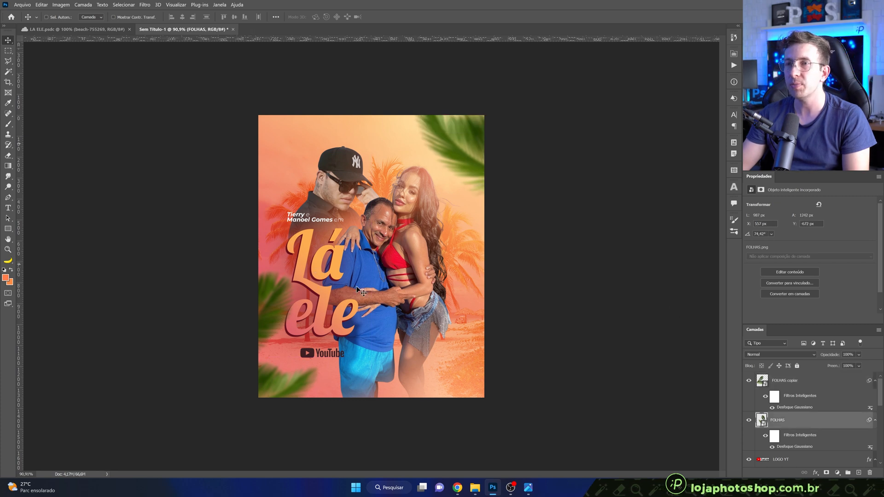
Step: Select the layers from LOGO YT down to LA ELEEE and shift the people, title, credits and logo together slightly to the right
{"action": "scroll", "coordinate": [778, 393], "scroll_direction": "down", "scroll_amount": 3}
{"action": "left_click", "coordinate": [784, 385]}
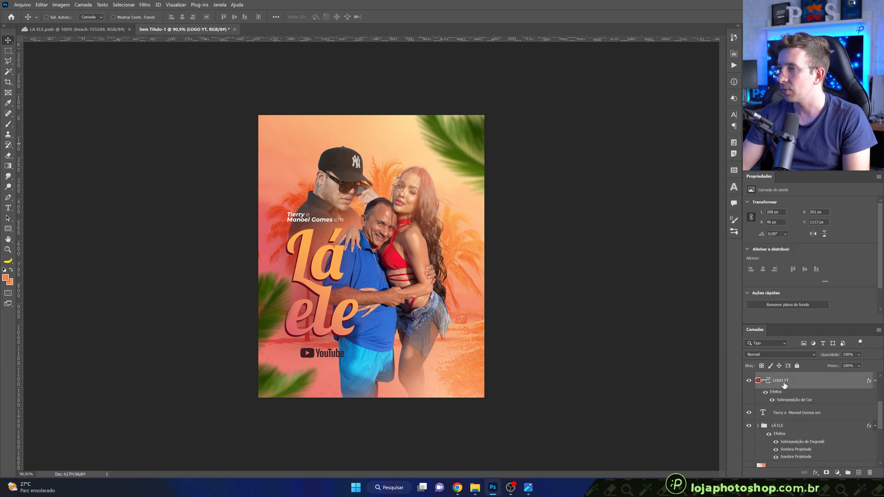
{"action": "scroll", "coordinate": [784, 385], "scroll_direction": "up", "scroll_amount": 1}
{"action": "scroll", "coordinate": [792, 405], "scroll_direction": "down", "scroll_amount": 6}
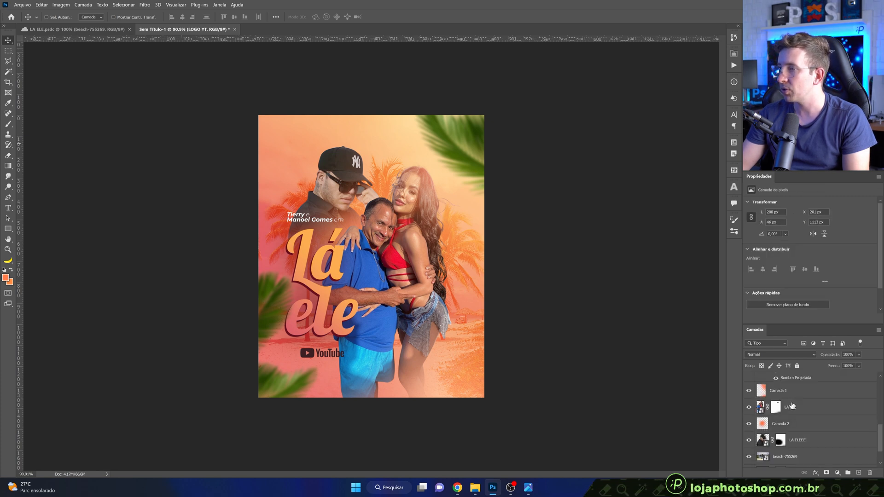
{"action": "left_click", "coordinate": [801, 415], "text": "shift"}
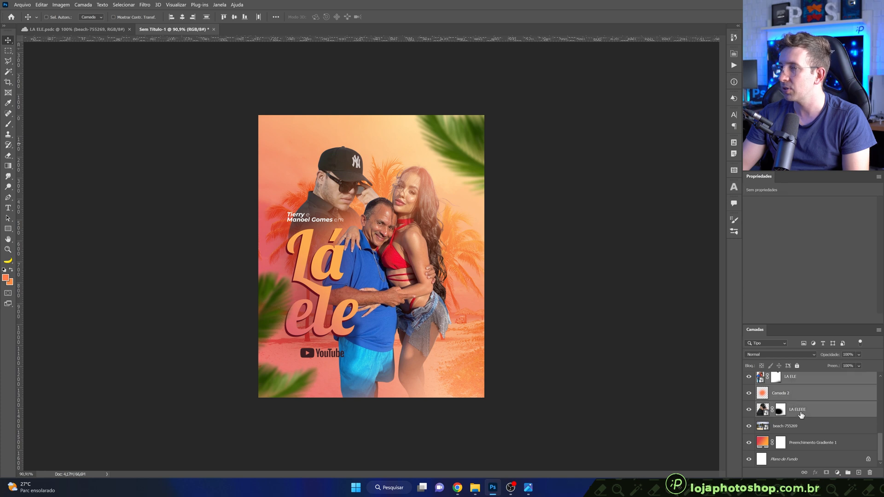
{"action": "scroll", "coordinate": [799, 420], "scroll_direction": "up", "scroll_amount": 5}
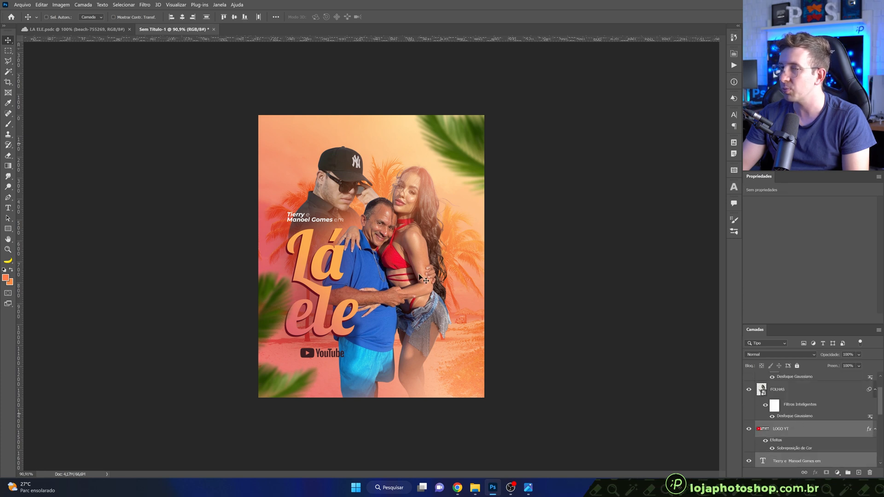
{"action": "left_click_drag", "start_coordinate": [405, 252], "coordinate": [407, 251]}
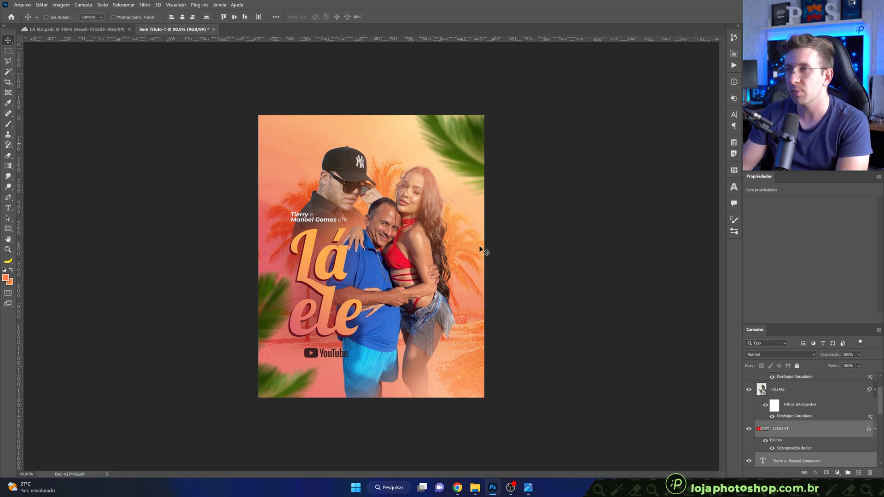
{"action": "key", "text": "Right"}
{"action": "key", "text": "Right"}
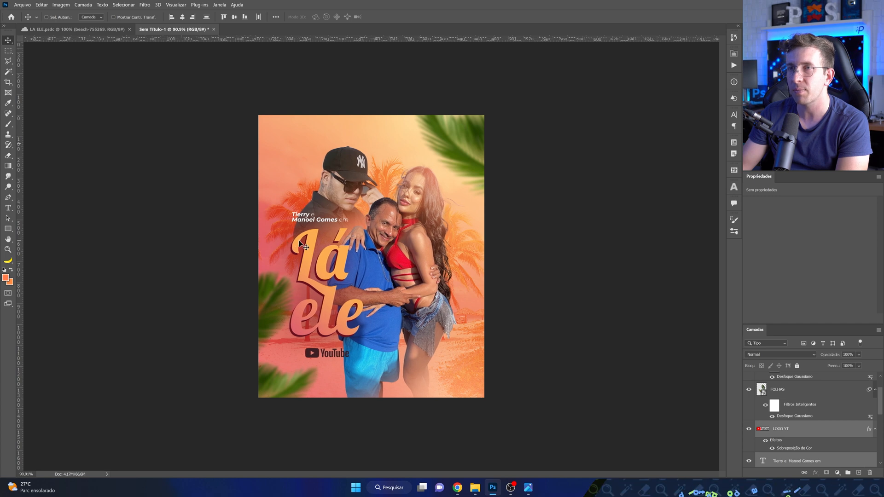
{"action": "key", "text": "Right"}
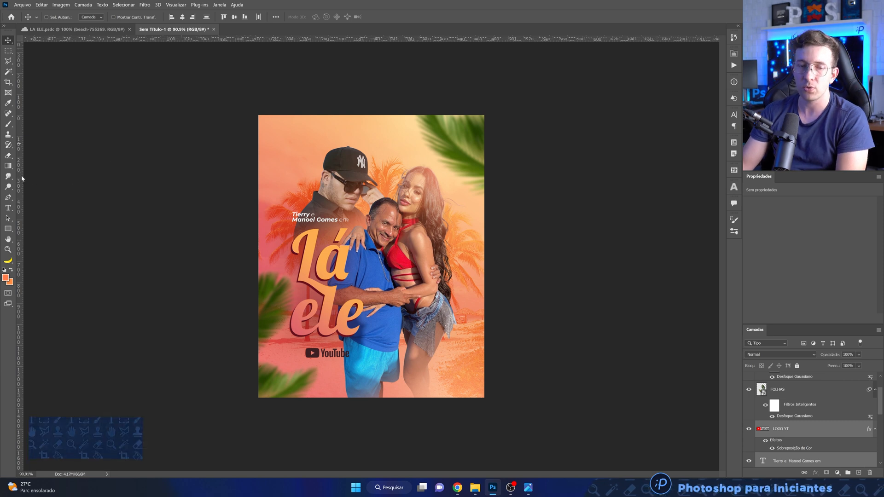
Step: Compare the poster's side margins using temporary vertical guides at the title's left edge and the woman's right side, and remove both guides
{"action": "left_click_drag", "start_coordinate": [20, 180], "coordinate": [292, 184]}
{"action": "left_click_drag", "start_coordinate": [19, 237], "coordinate": [452, 238]}
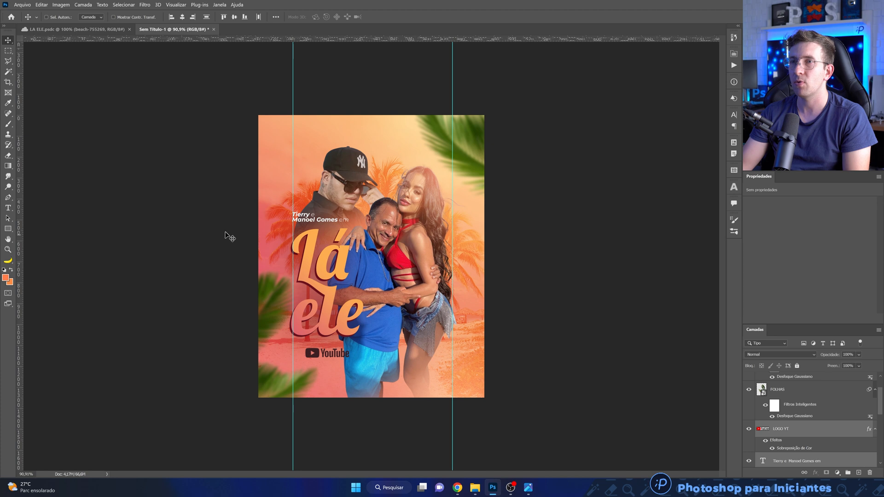
{"action": "left_click_drag", "start_coordinate": [452, 199], "coordinate": [450, 200]}
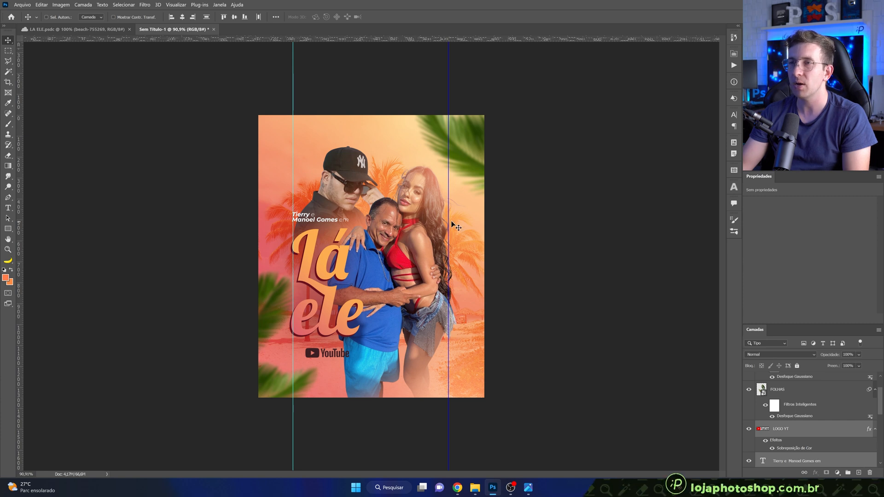
{"action": "left_click_drag", "start_coordinate": [449, 218], "coordinate": [323, 189]}
{"action": "left_click_drag", "start_coordinate": [294, 156], "coordinate": [322, 38]}
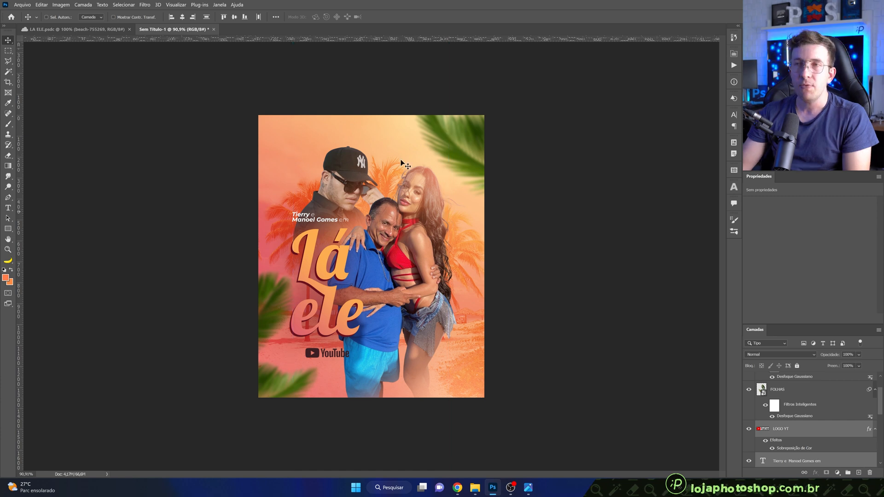
Step: Add the text line "LANÇAMENTO DO CLIPE" near the poster's upper edge, above the man in the cap
{"action": "scroll", "coordinate": [366, 117], "scroll_direction": "up", "scroll_amount": 2}
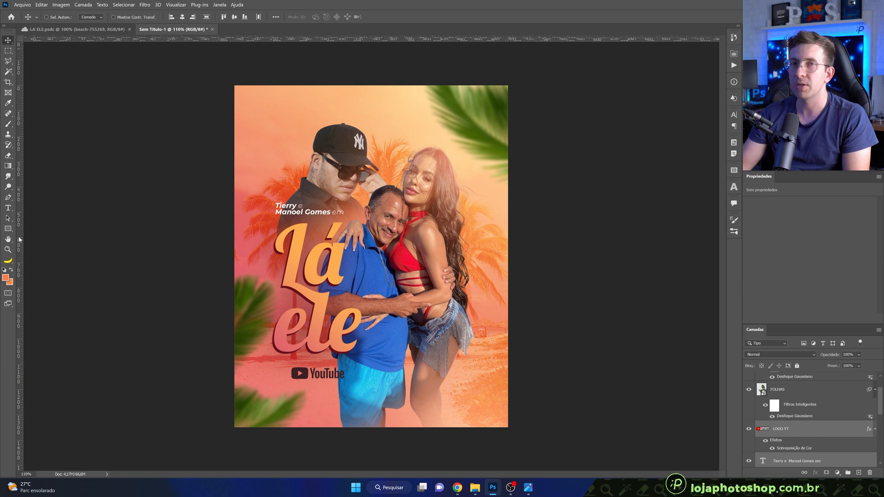
{"action": "left_click", "coordinate": [8, 208]}
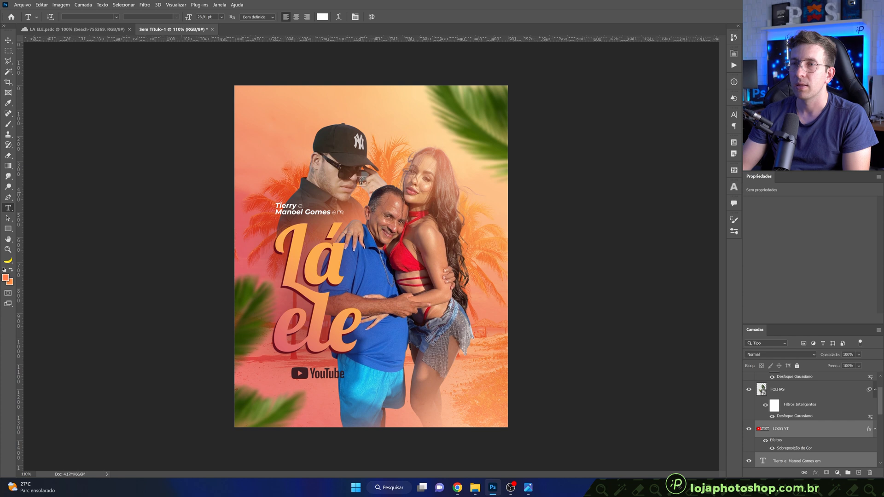
{"action": "left_click", "coordinate": [372, 113]}
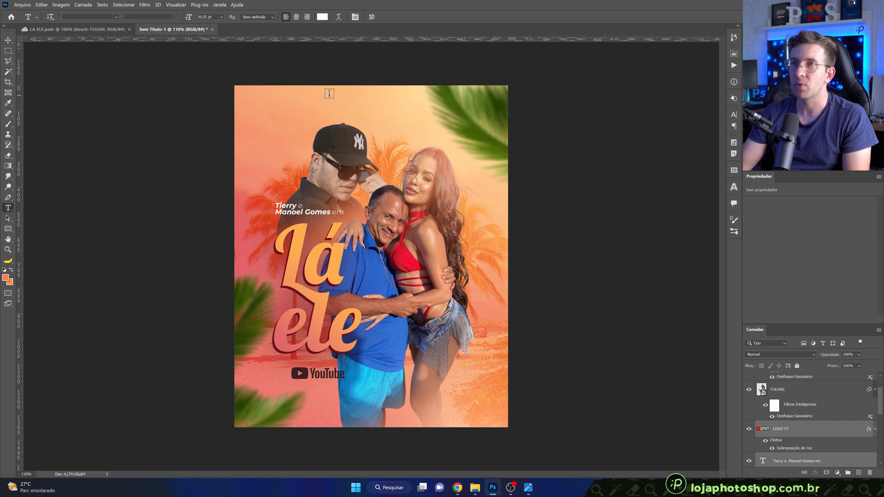
{"action": "scroll", "coordinate": [329, 94], "scroll_direction": "up", "scroll_amount": 2}
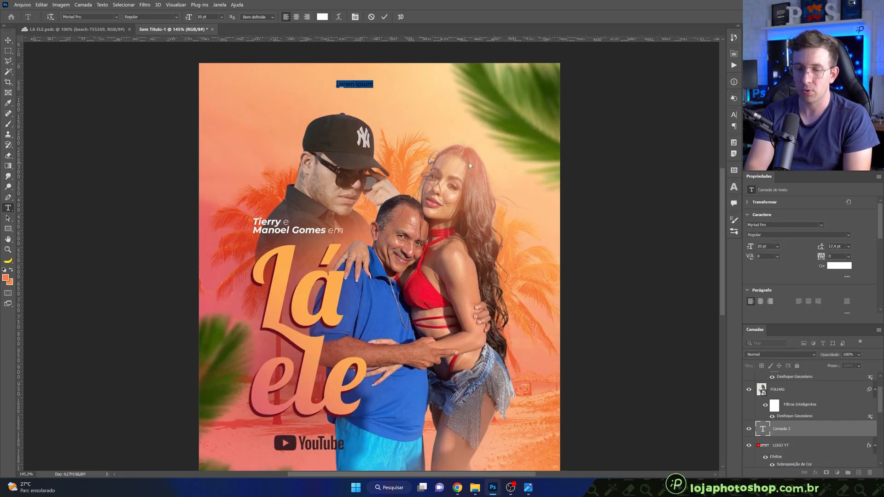
{"action": "type", "text": "LANÇAMENTO DO CLIPE"}
{"action": "left_click", "coordinate": [385, 17]}
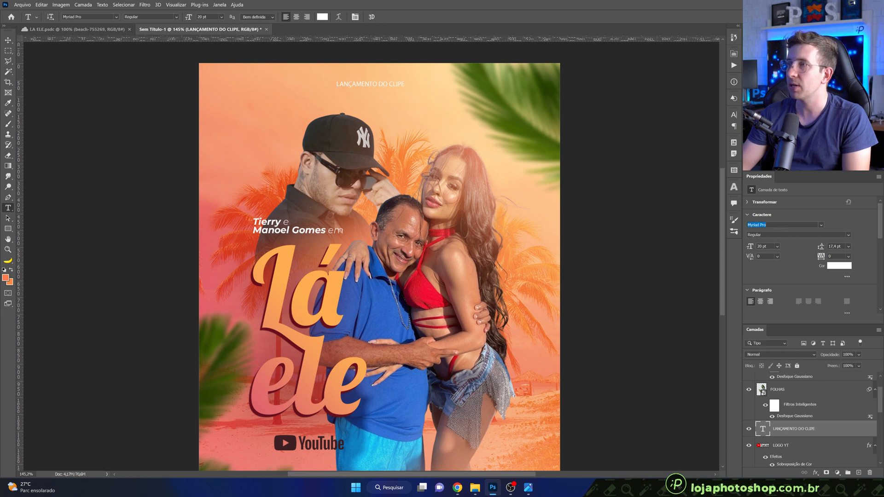
Step: Change the font of the "LANÇAMENTO DO CLIPE" text to Montserrat Regular
{"action": "type", "text": "MONT"}
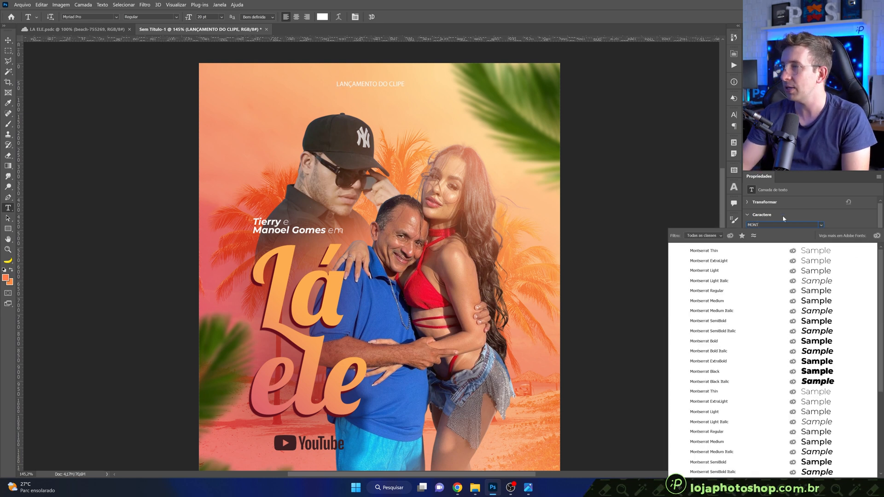
{"action": "left_click", "coordinate": [814, 323]}
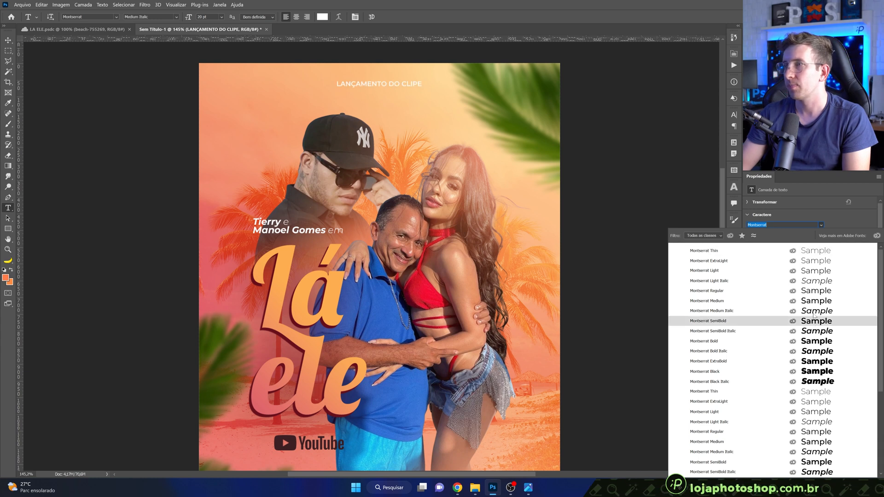
{"action": "key", "text": "Up"}
{"action": "key", "text": "Up"}
{"action": "key", "text": "Up"}
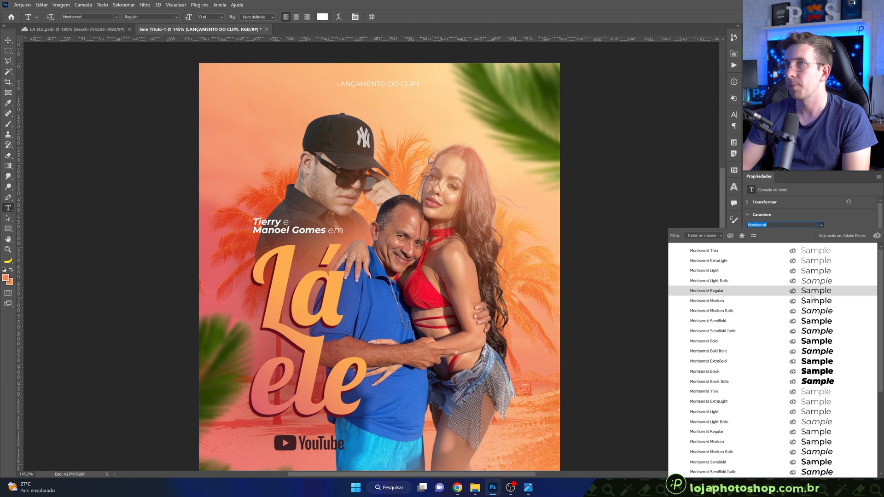
{"action": "key", "text": "Return"}
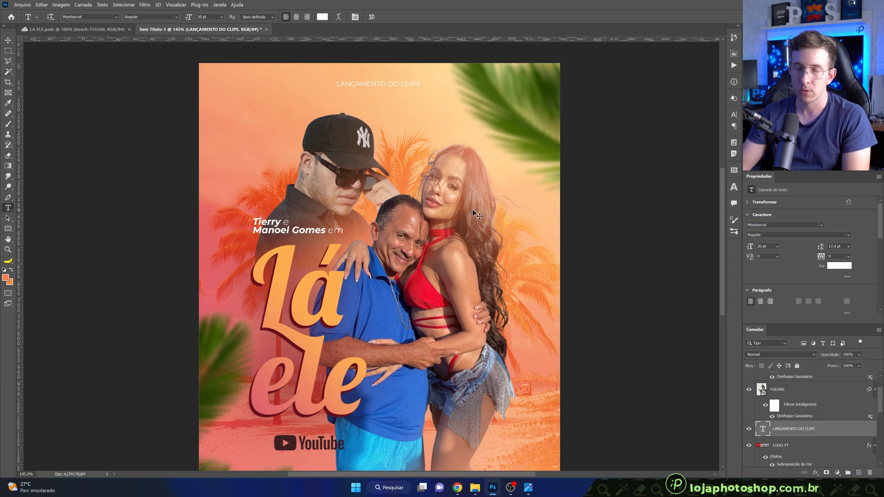
Step: Enlarge the "LANÇAMENTO DO CLIPE" text to about 25.8 pt and move it slightly down and left
{"action": "key", "text": "ctrl+t"}
{"action": "left_click_drag", "start_coordinate": [421, 81], "coordinate": [455, 63]}
{"action": "left_click_drag", "start_coordinate": [416, 86], "coordinate": [414, 94]}
{"action": "left_click", "coordinate": [431, 16]}
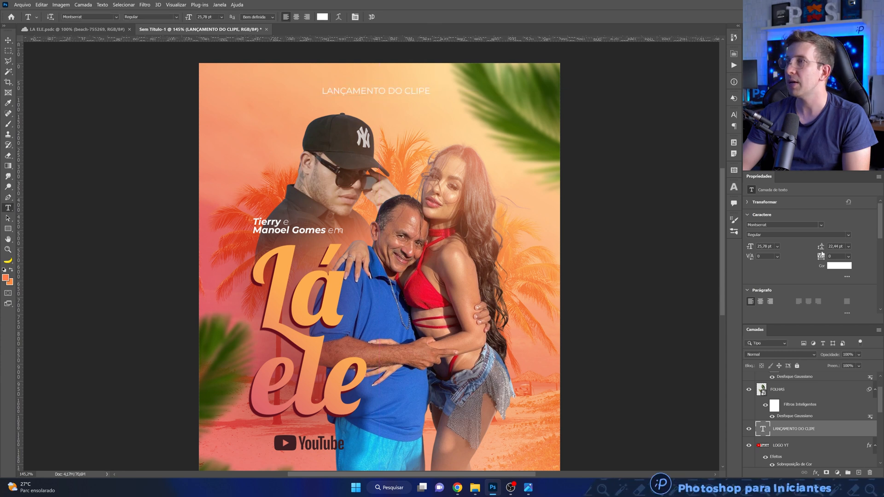
Step: Set the "LANÇAMENTO DO CLIPE" text's tracking to 580, scale it down to about 21.2 pt and roughly center it above the people
{"action": "left_click_drag", "start_coordinate": [828, 260], "coordinate": [832, 256]}
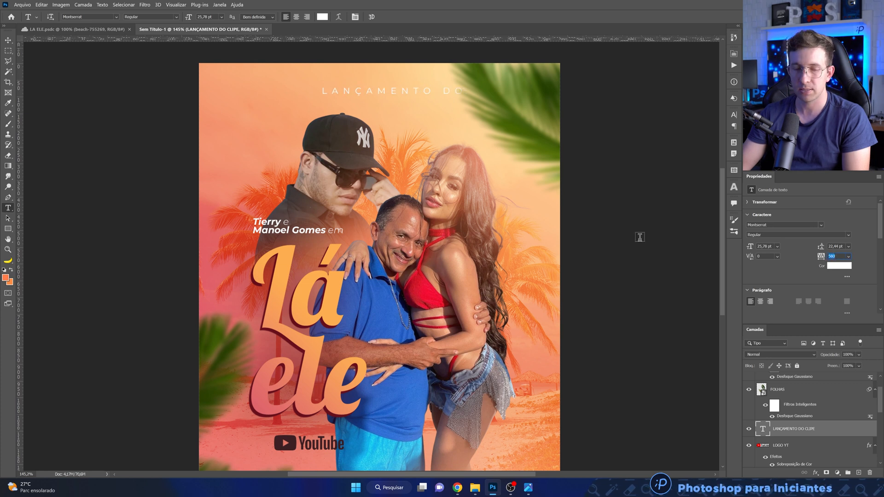
{"action": "key", "text": "v"}
{"action": "left_click_drag", "start_coordinate": [396, 97], "coordinate": [367, 98]}
{"action": "key", "text": "ctrl+t"}
{"action": "left_click_drag", "start_coordinate": [474, 88], "coordinate": [423, 97]}
{"action": "key", "text": "Return"}
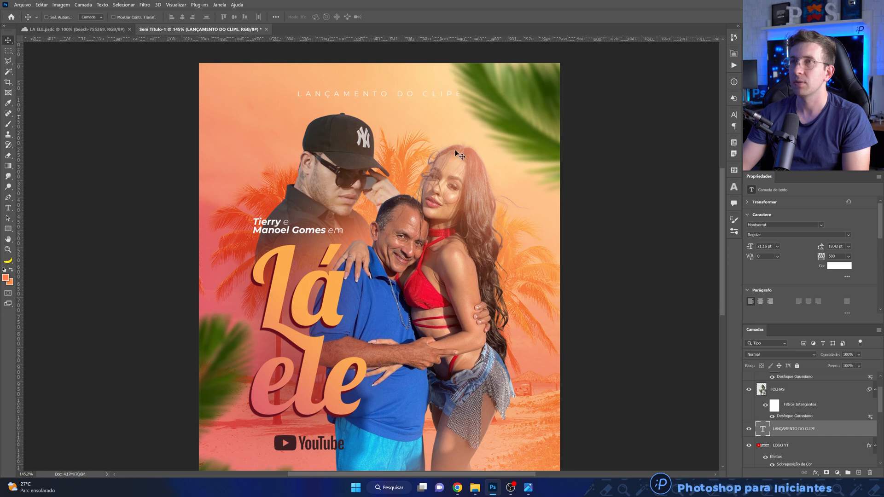
{"action": "scroll", "coordinate": [456, 153], "scroll_direction": "down", "scroll_amount": 3}
{"action": "scroll", "coordinate": [432, 165], "scroll_direction": "up", "scroll_amount": 1}
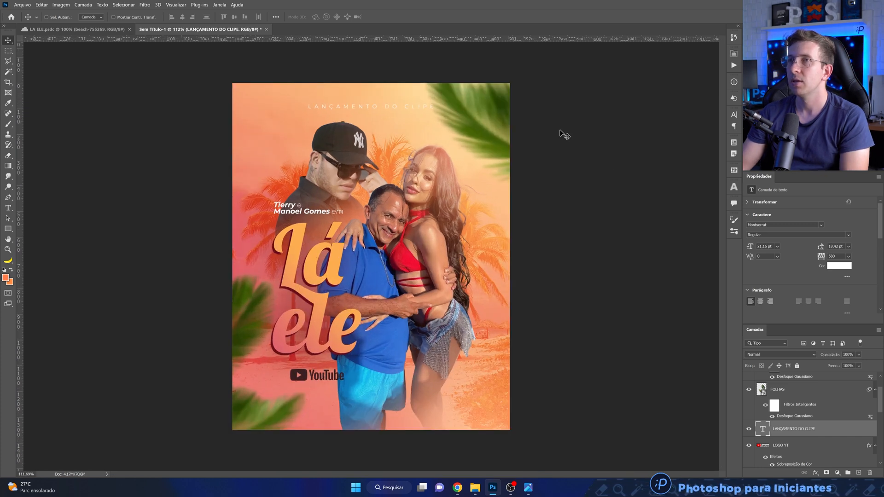
Step: Recolor the "LANÇAMENTO DO CLIPE" text with the dark brown #3c1e23 sampled from the YouTube logo
{"action": "left_click", "coordinate": [839, 266]}
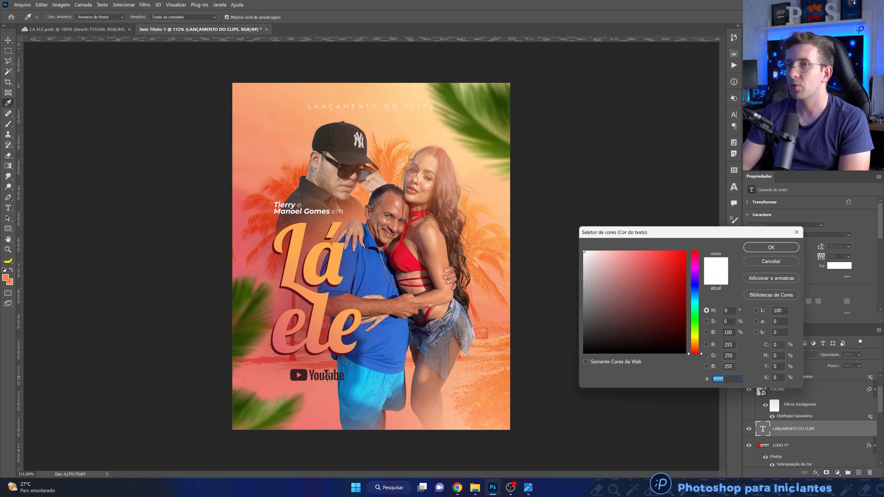
{"action": "left_click", "coordinate": [306, 374]}
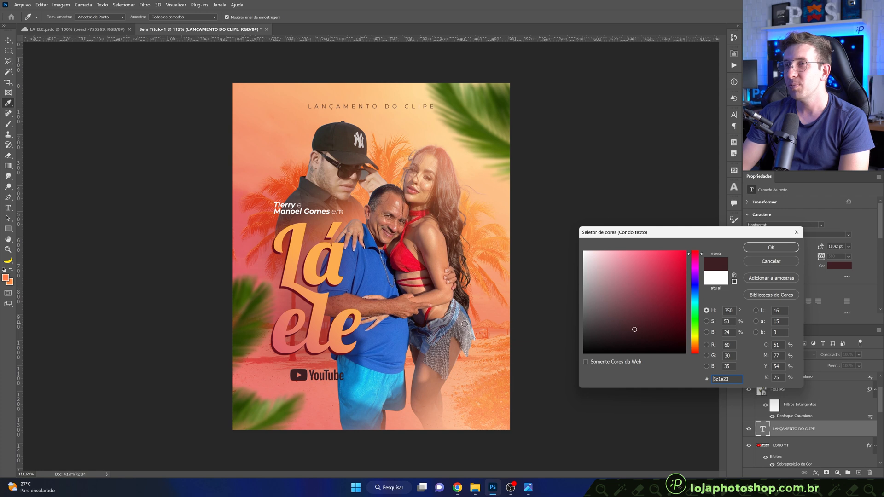
{"action": "left_click", "coordinate": [765, 249]}
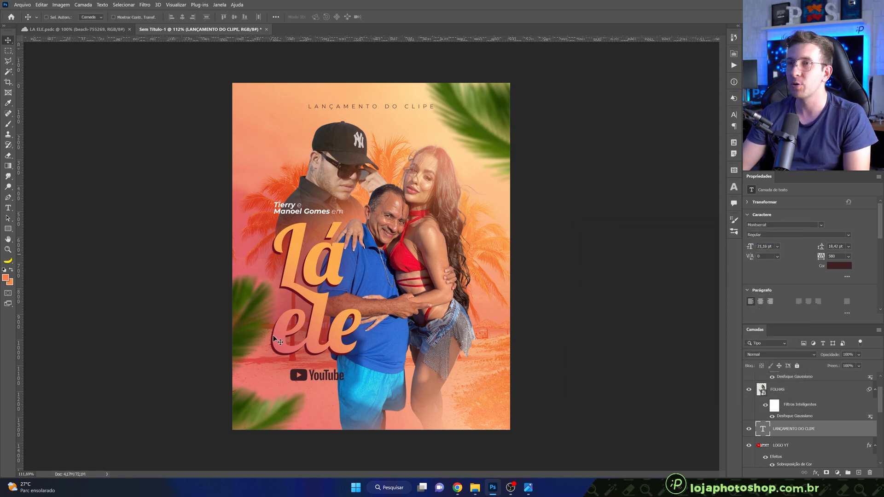
{"action": "scroll", "coordinate": [390, 261], "scroll_direction": "down", "scroll_amount": 2}
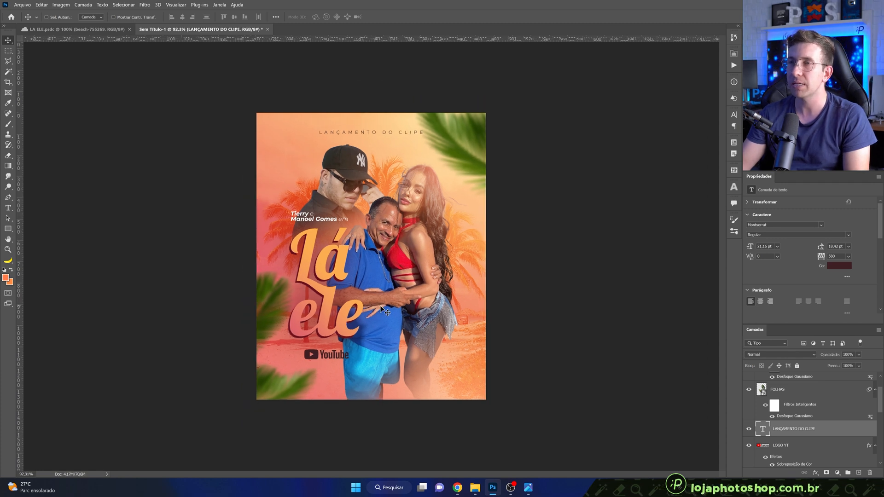
{"action": "key", "text": "ctrl+1"}
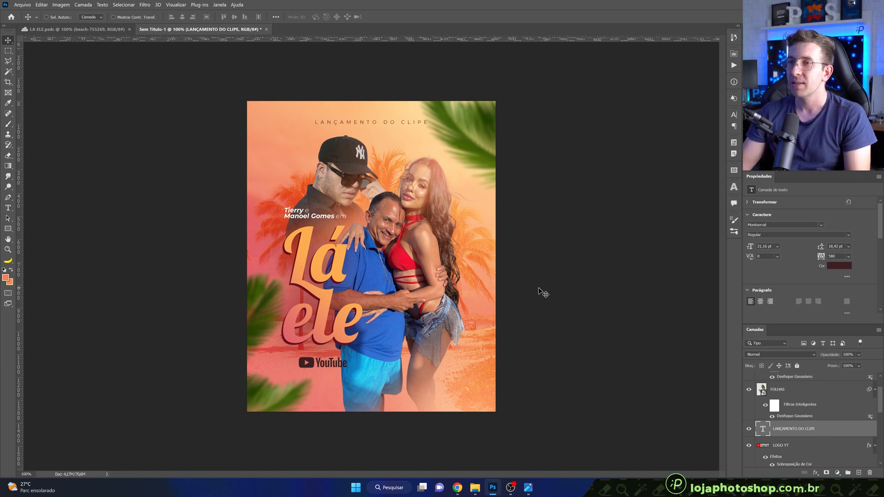
Step: Apply a Gaussian Blur with a radius of 2.6 pixels to the beach-755269 background photo layer
{"action": "scroll", "coordinate": [806, 412], "scroll_direction": "down", "scroll_amount": 5}
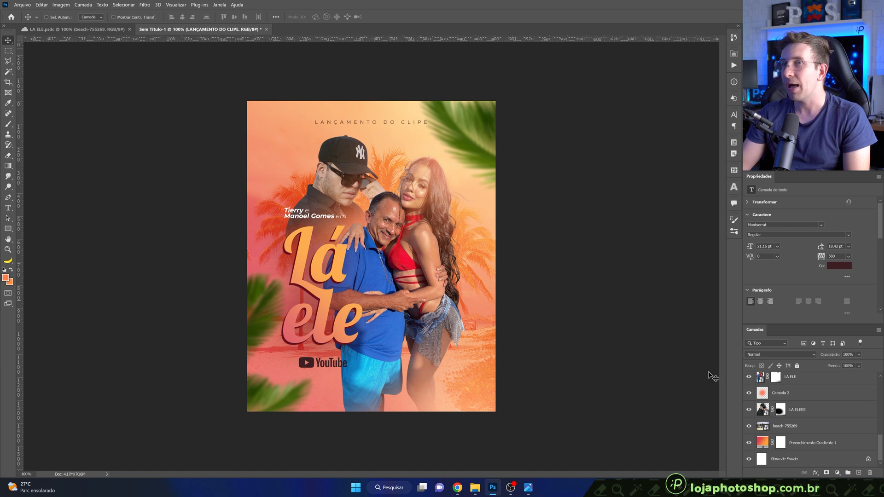
{"action": "left_click", "coordinate": [749, 427]}
{"action": "left_click", "coordinate": [813, 429]}
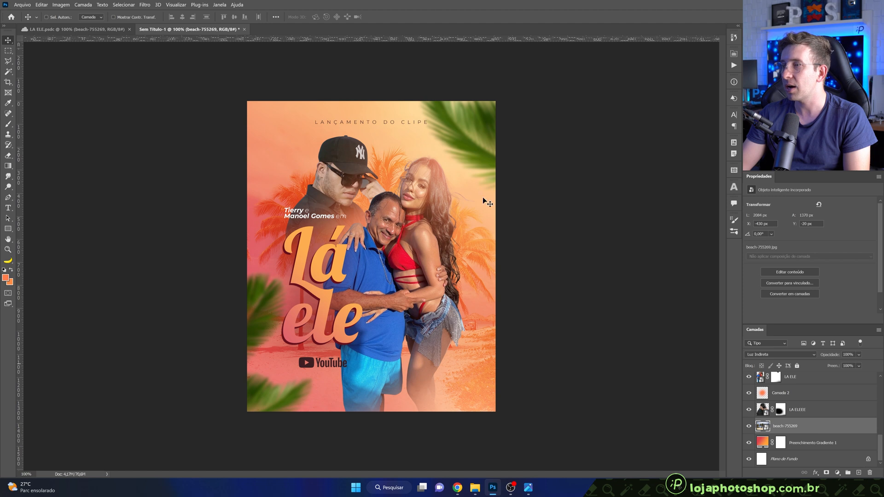
{"action": "left_click", "coordinate": [145, 5]}
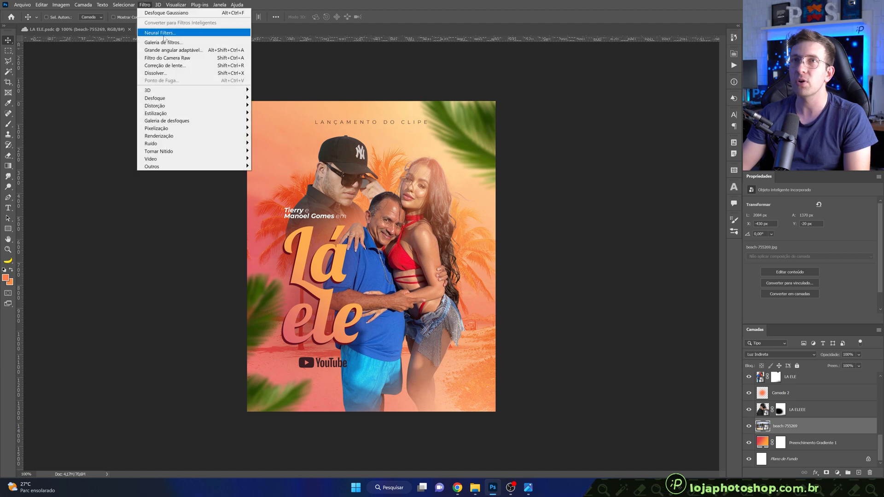
{"action": "mouse_move", "coordinate": [194, 102]}
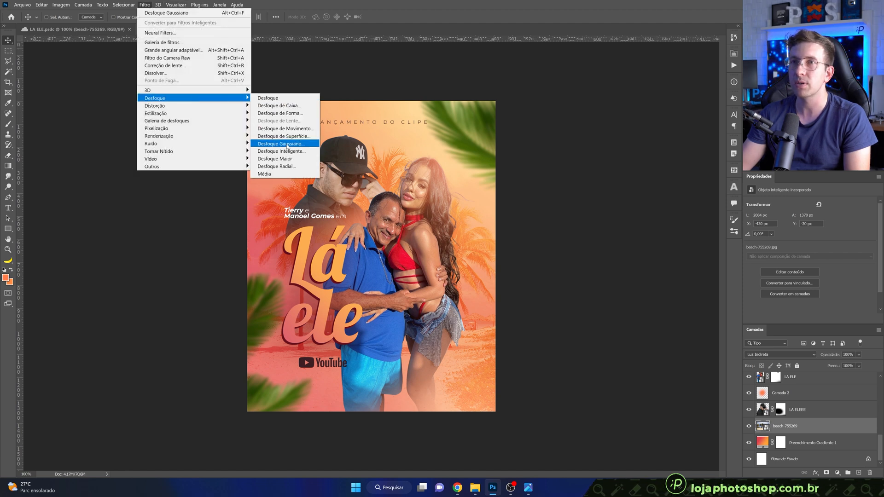
{"action": "left_click", "coordinate": [276, 143]}
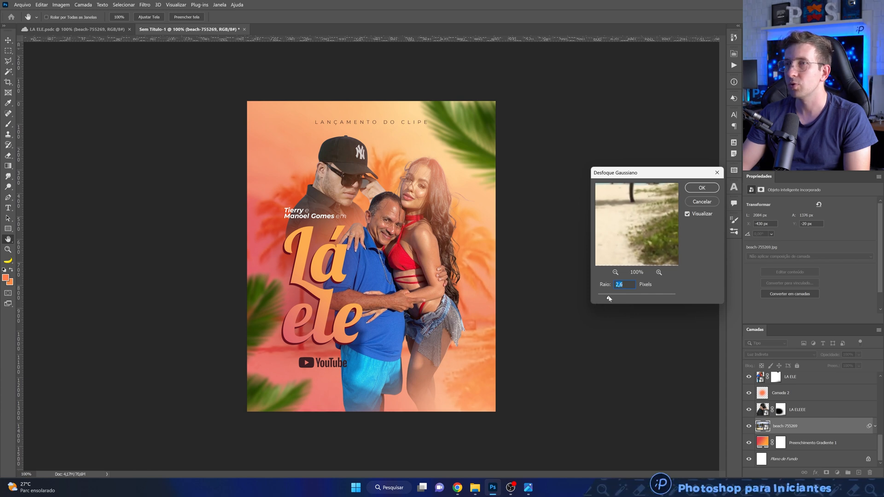
{"action": "left_click", "coordinate": [701, 188]}
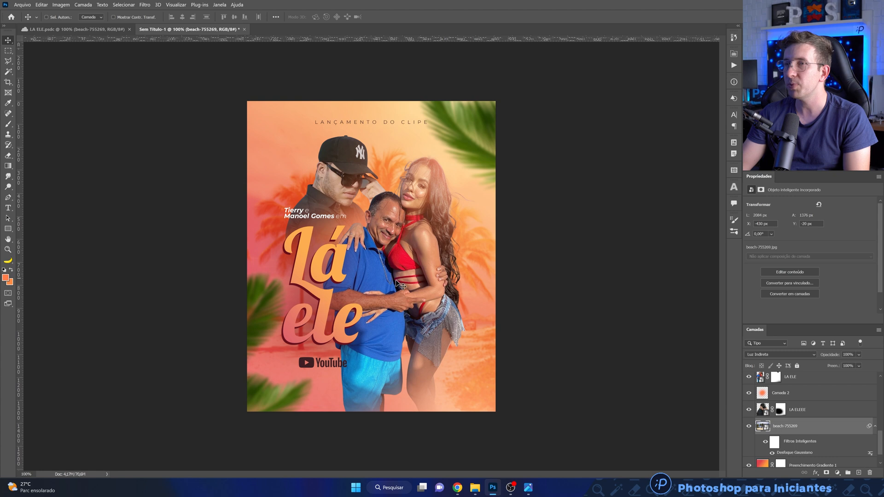
{"action": "scroll", "coordinate": [398, 285], "scroll_direction": "up", "scroll_amount": 3}
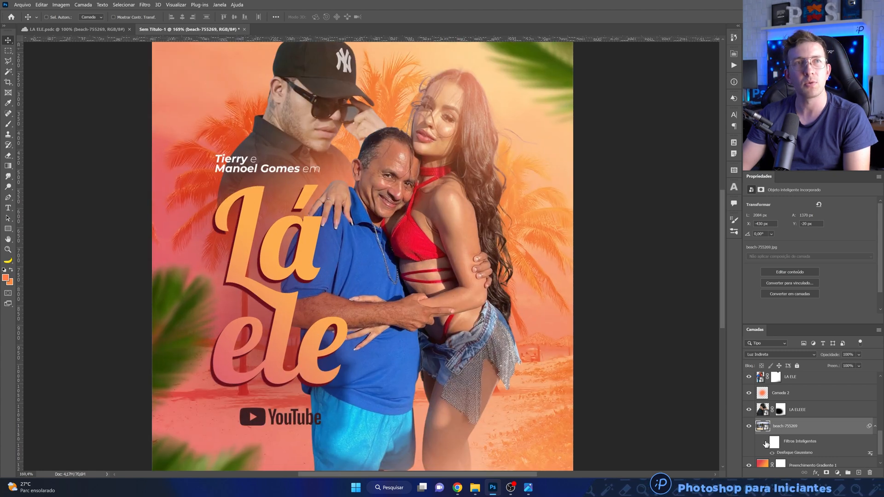
{"action": "scroll", "coordinate": [567, 361], "scroll_direction": "down", "scroll_amount": 3}
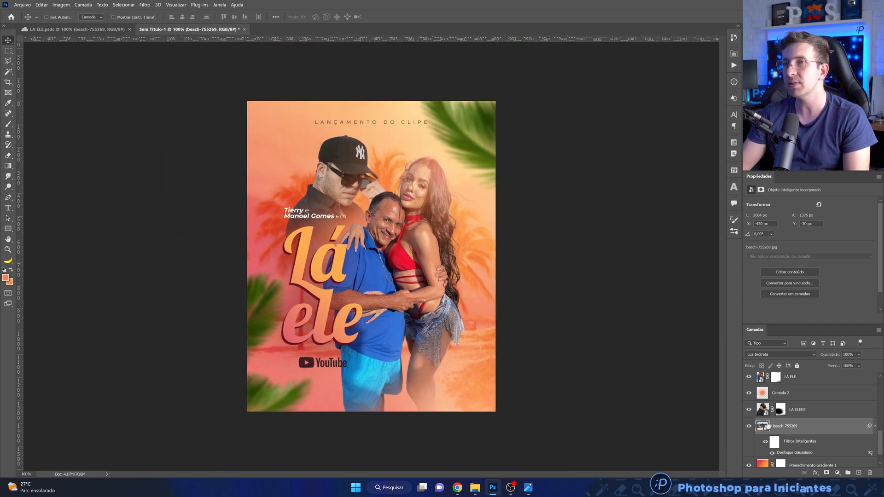